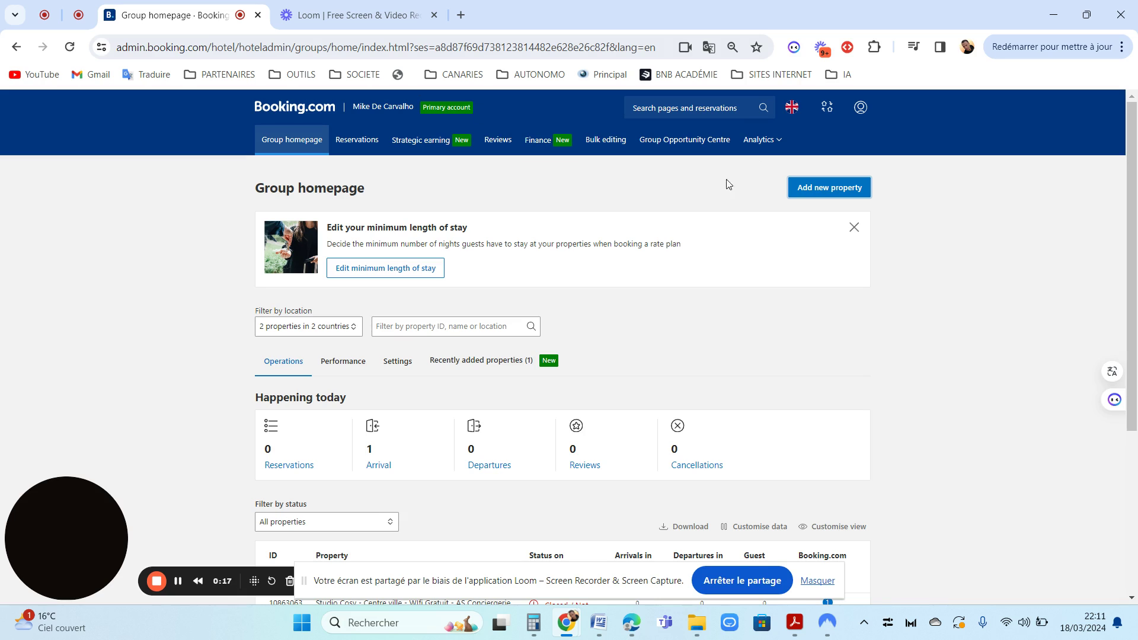
# Switch the Extranet interface language from English (UK) to Français
pyautogui.click(793, 108)
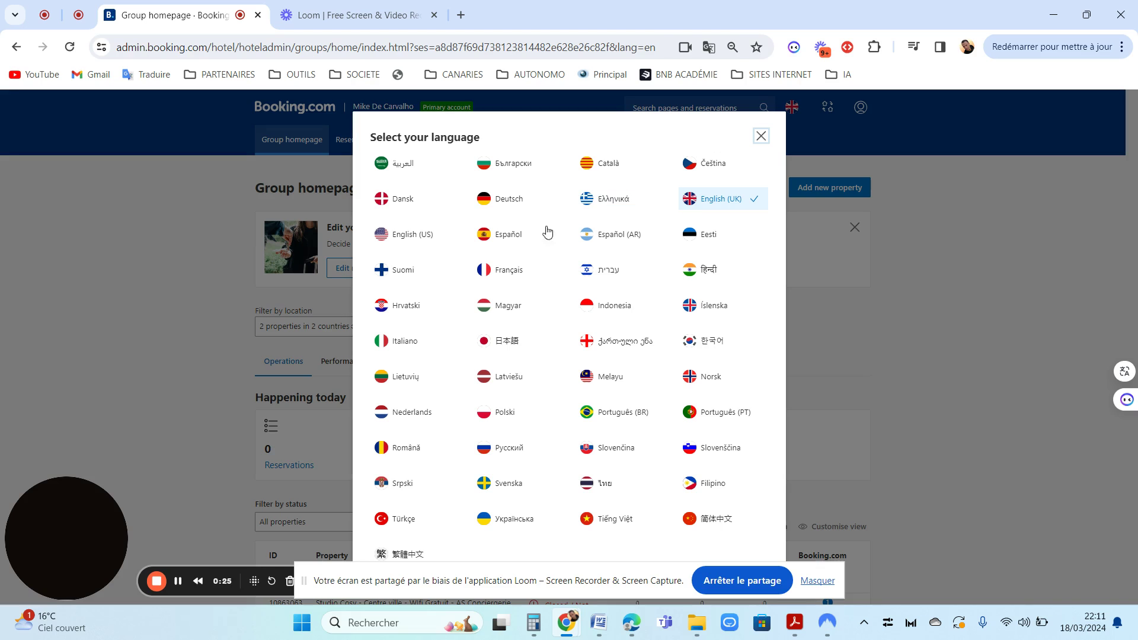
pyautogui.click(505, 270)
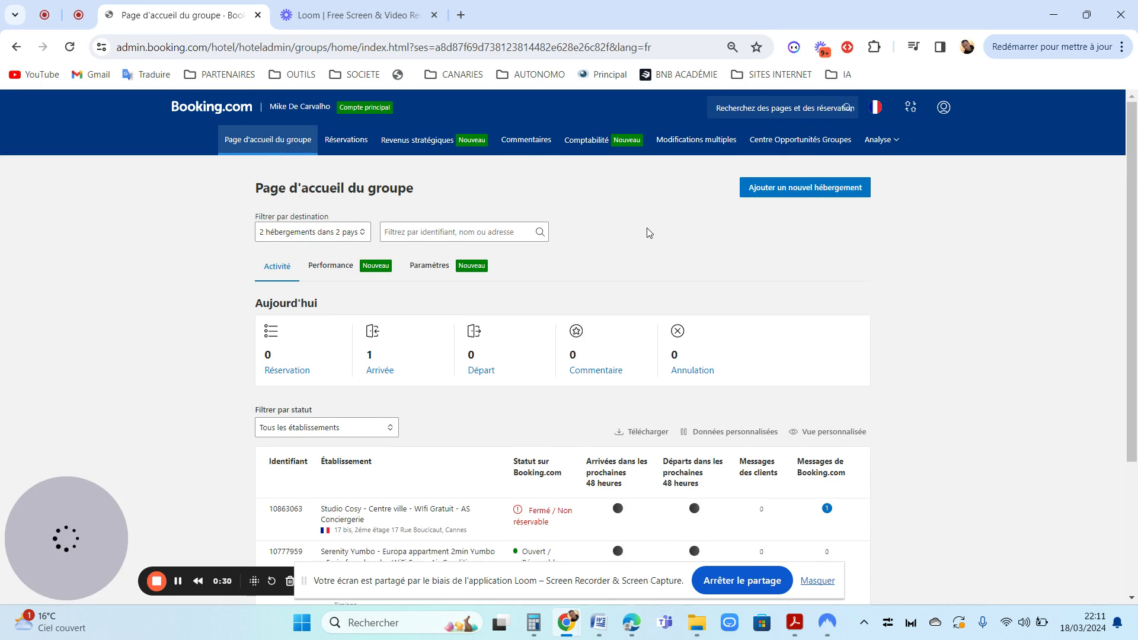
pyautogui.scroll(-3, 658, 226)
pyautogui.scroll(3, 1134, 261)
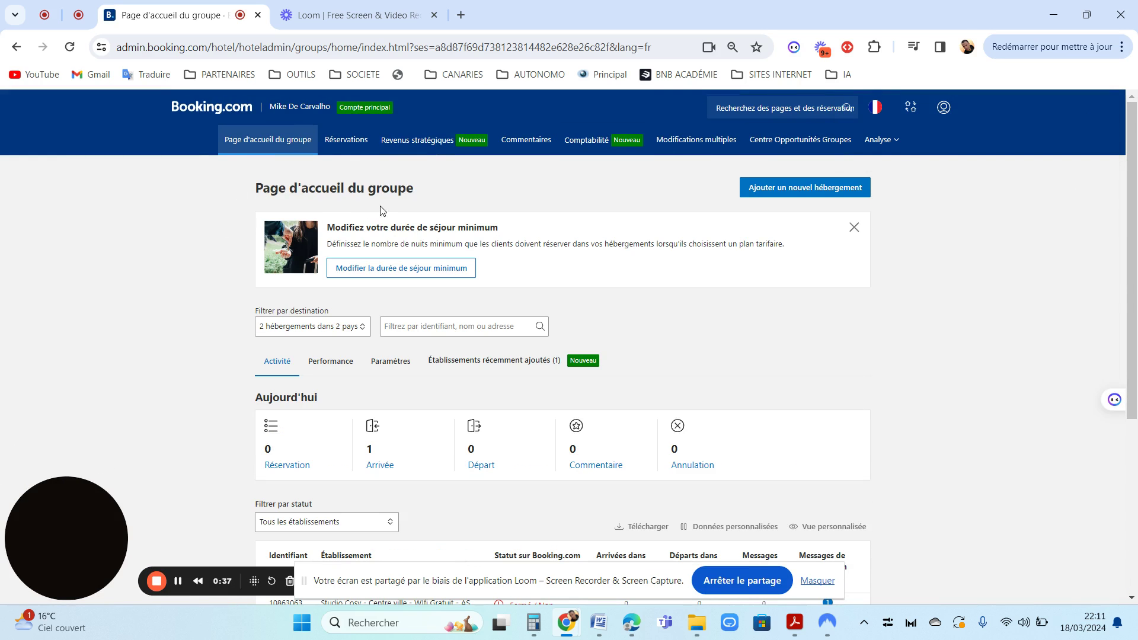
# Begin adding a new property and choose France as its country/region
pyautogui.click(772, 181)
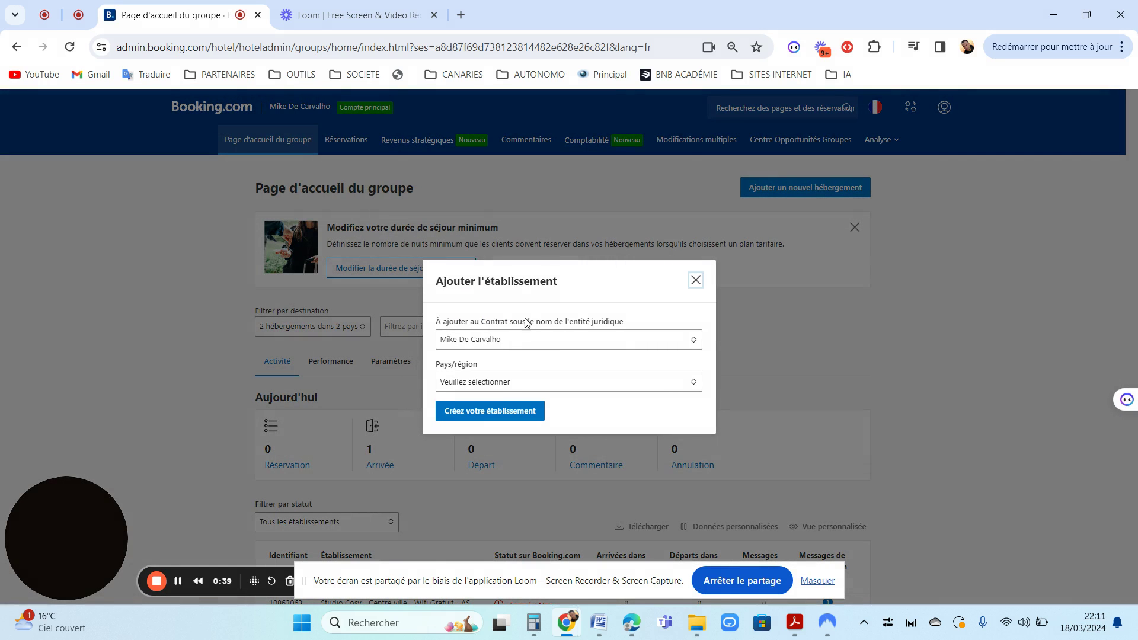
pyautogui.click(497, 381)
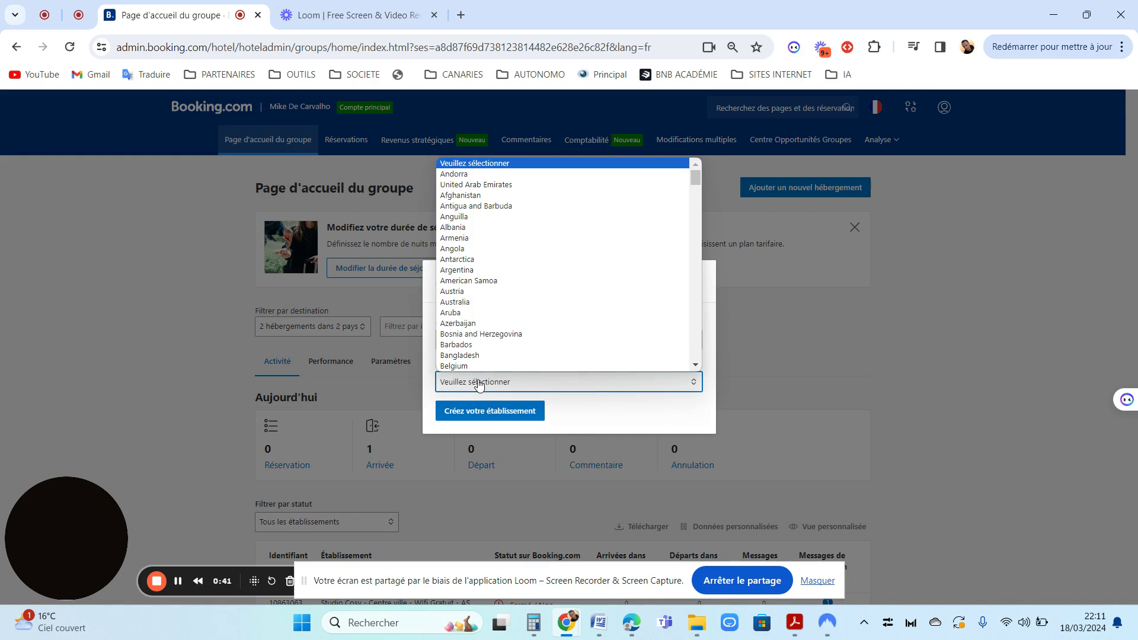
pyautogui.write('fr')
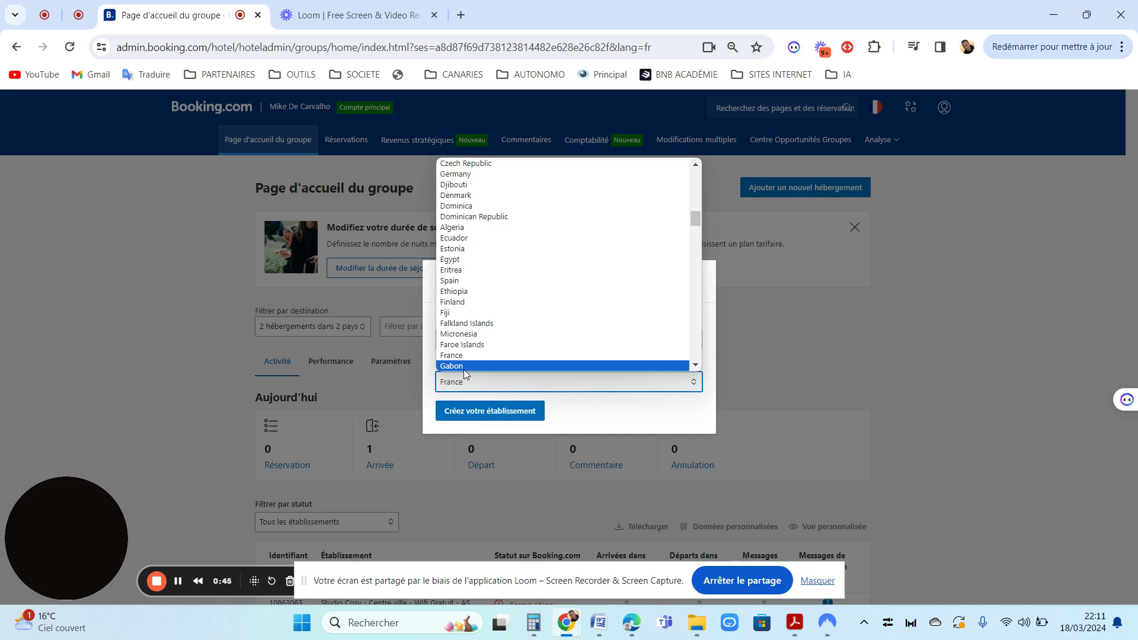
pyautogui.click(462, 355)
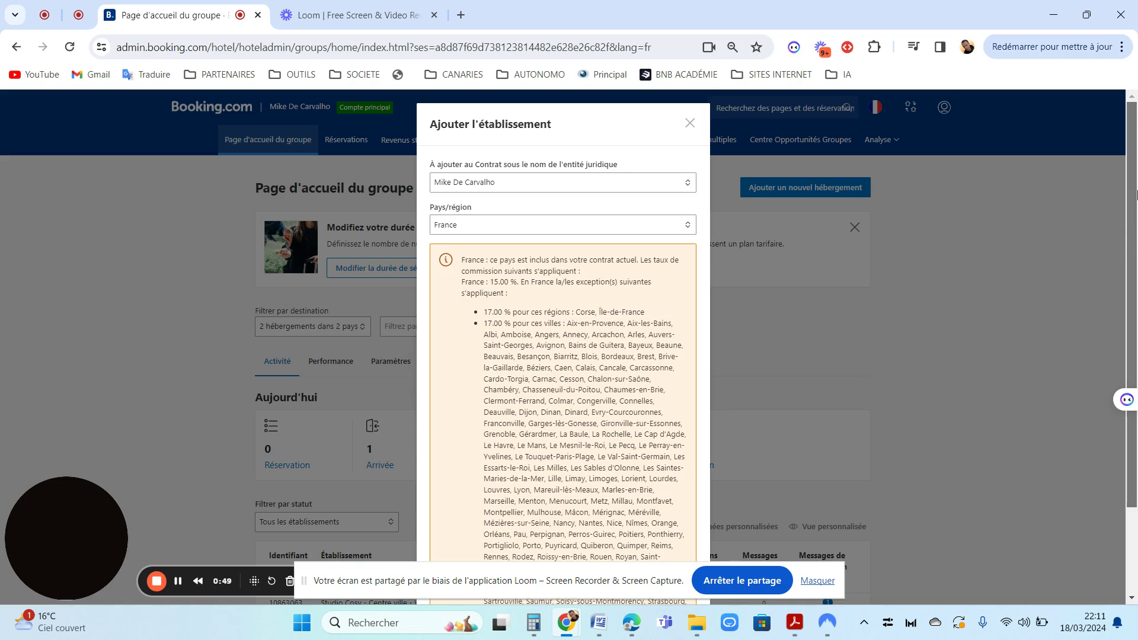
pyautogui.moveTo(1136, 196); pyautogui.dragTo(1136, 287)
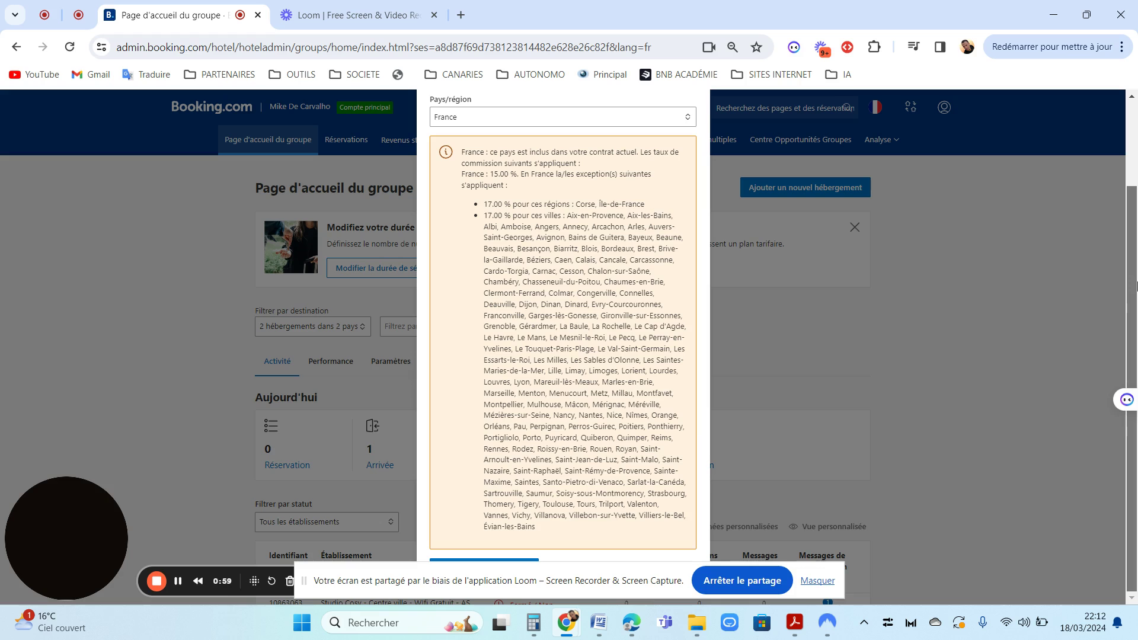
# Reopen the add-property dialog and create the France property, launching sign-up in a new tab
pyautogui.press('Escape')
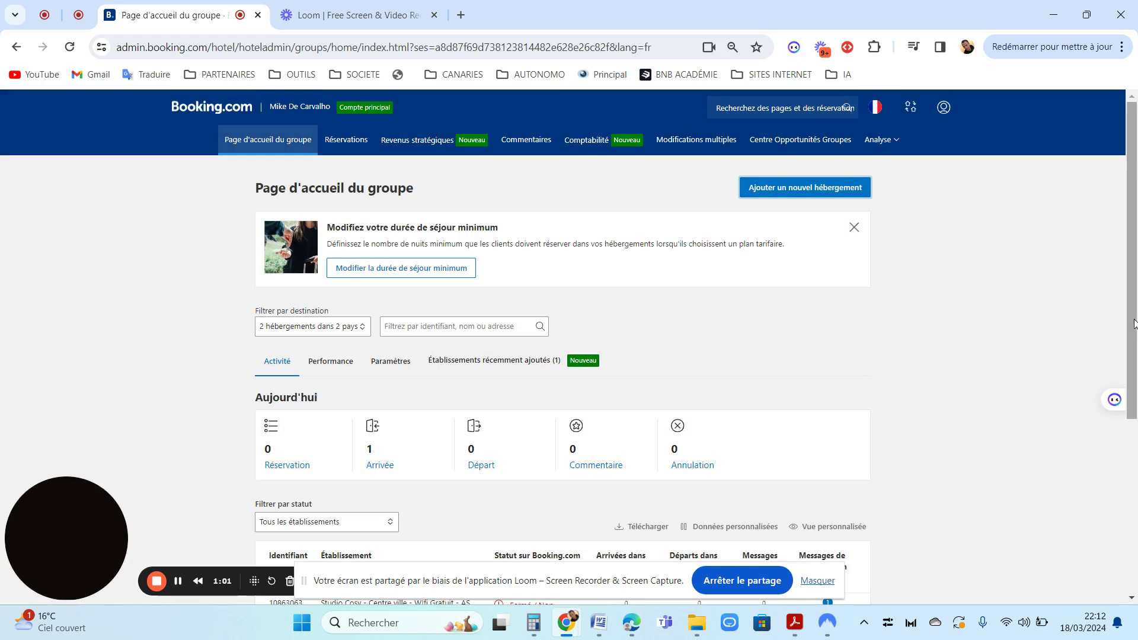
pyautogui.click(774, 187)
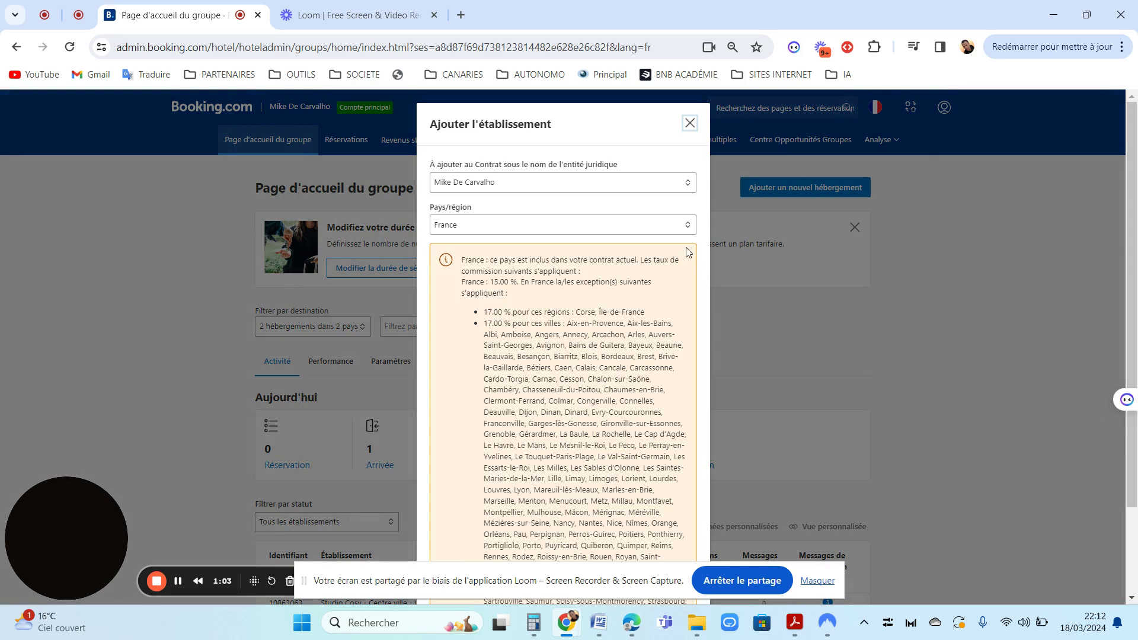
pyautogui.scroll(-3, 1136, 237)
pyautogui.press('Escape')
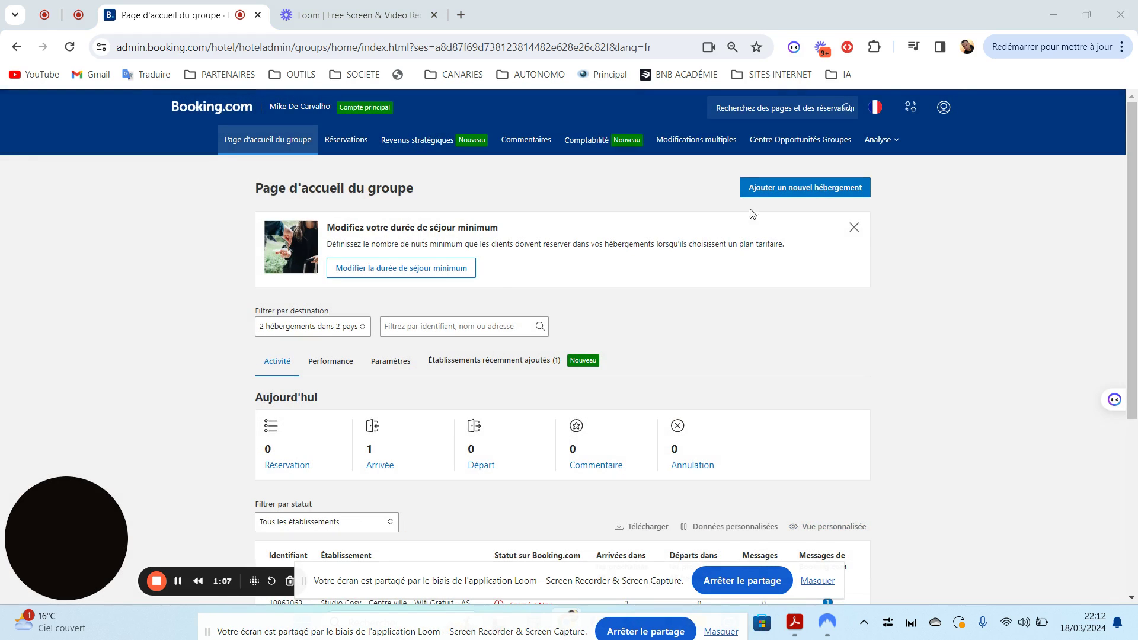
pyautogui.click(782, 189)
pyautogui.scroll(-3, 1135, 385)
pyautogui.press('Escape')
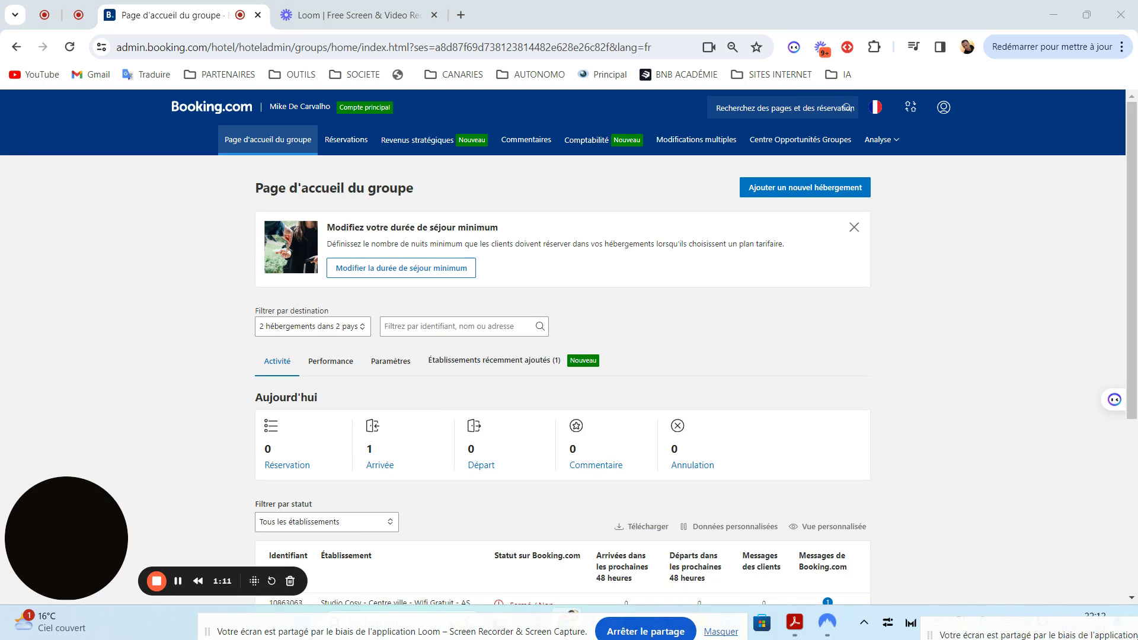
pyautogui.scroll(-5, 1135, 236)
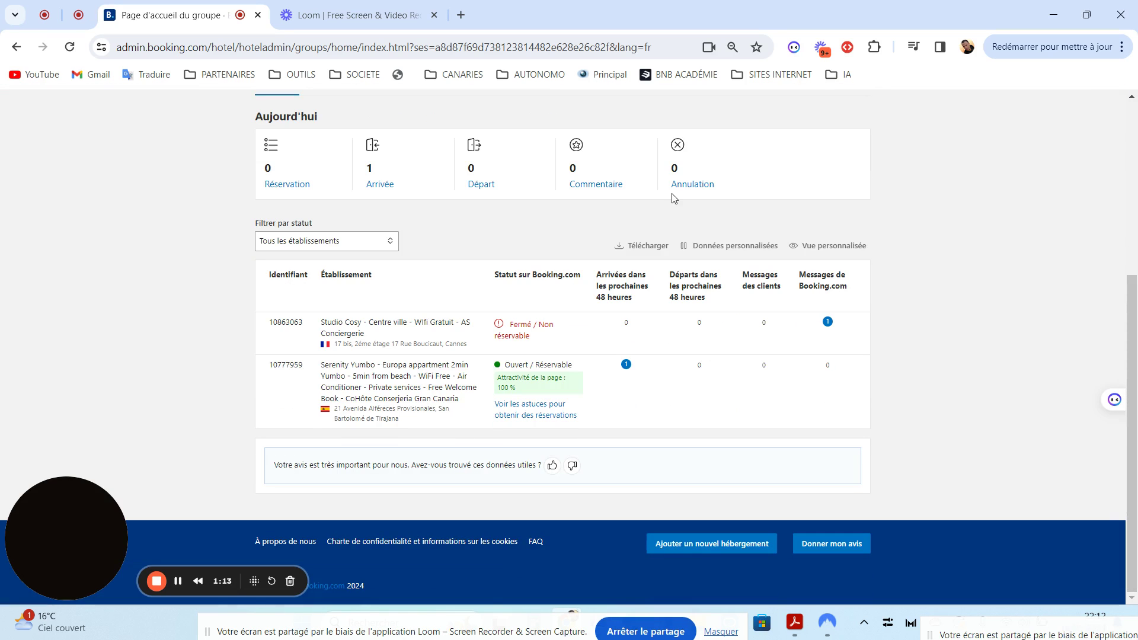
pyautogui.scroll(4, 1132, 327)
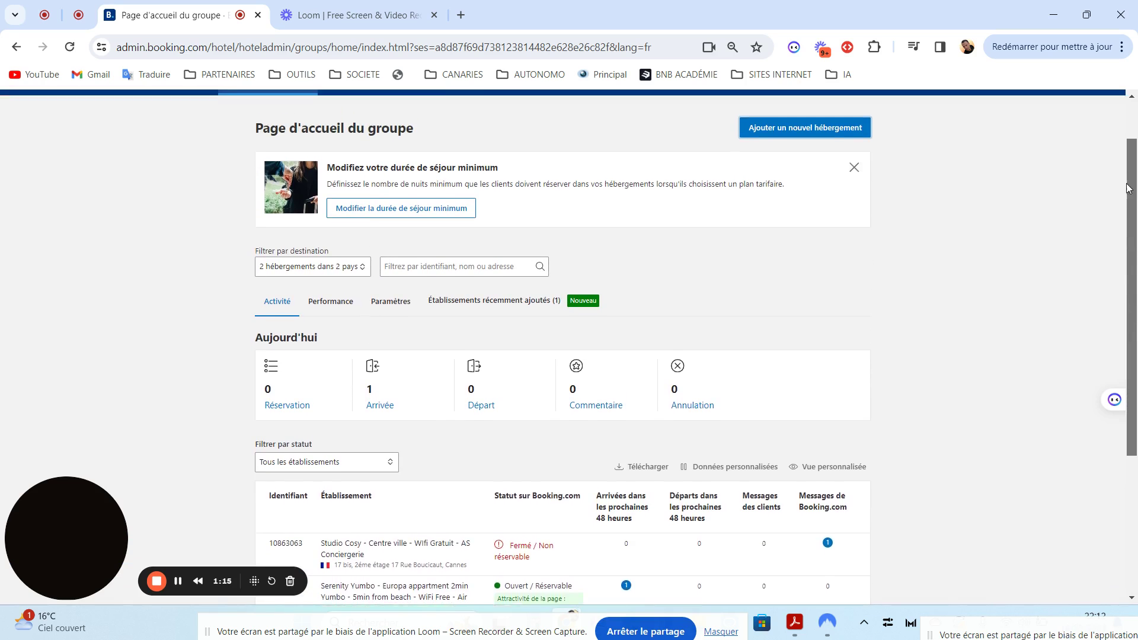
pyautogui.click(833, 141)
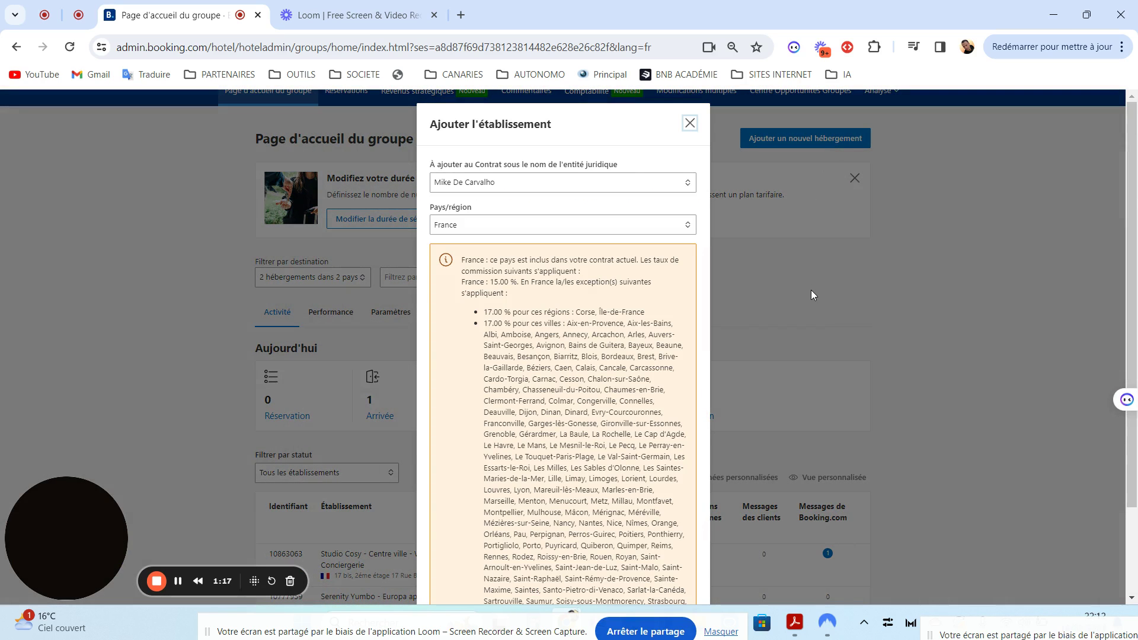
pyautogui.scroll(-2, 811, 294)
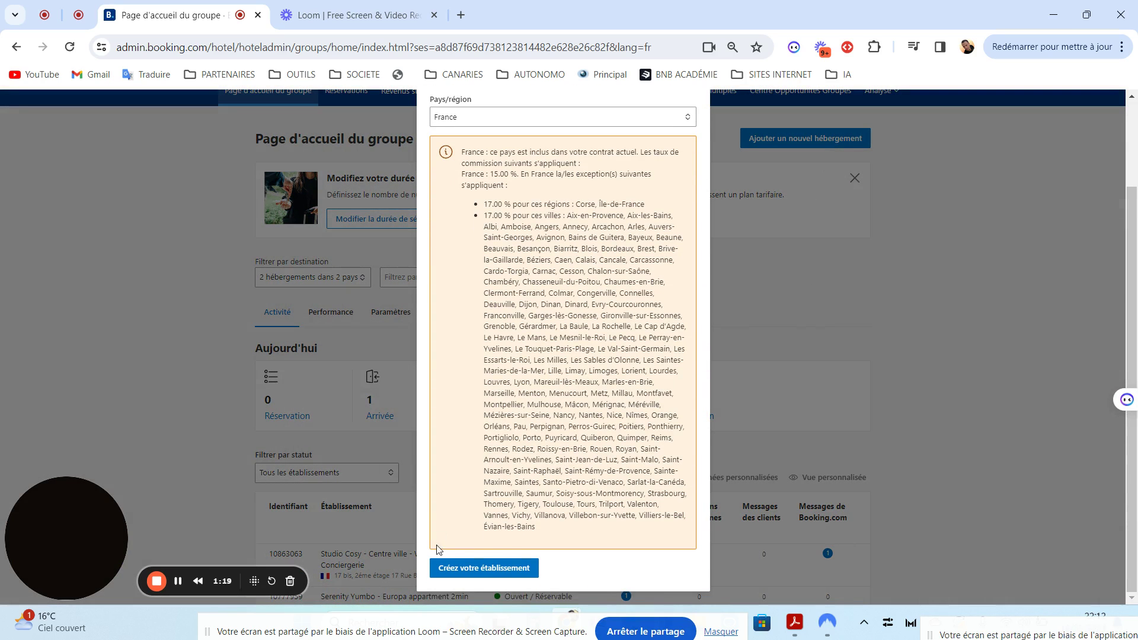
pyautogui.click(475, 569)
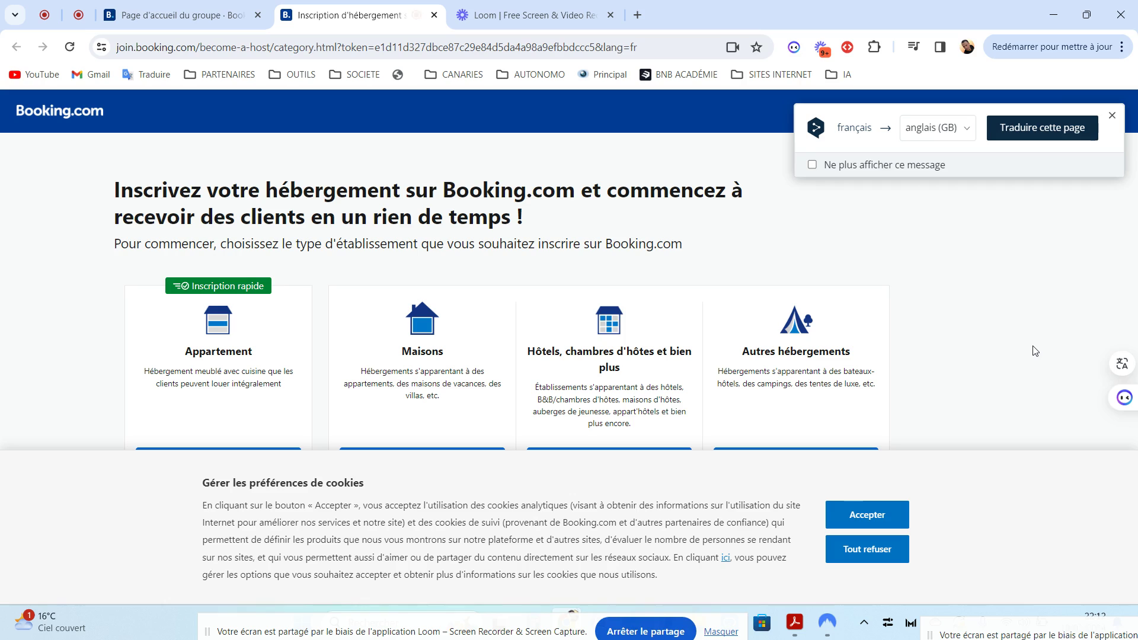
# Dismiss the translate popup, accept cookies, and choose Appartement as the establishment type
pyautogui.click(1113, 117)
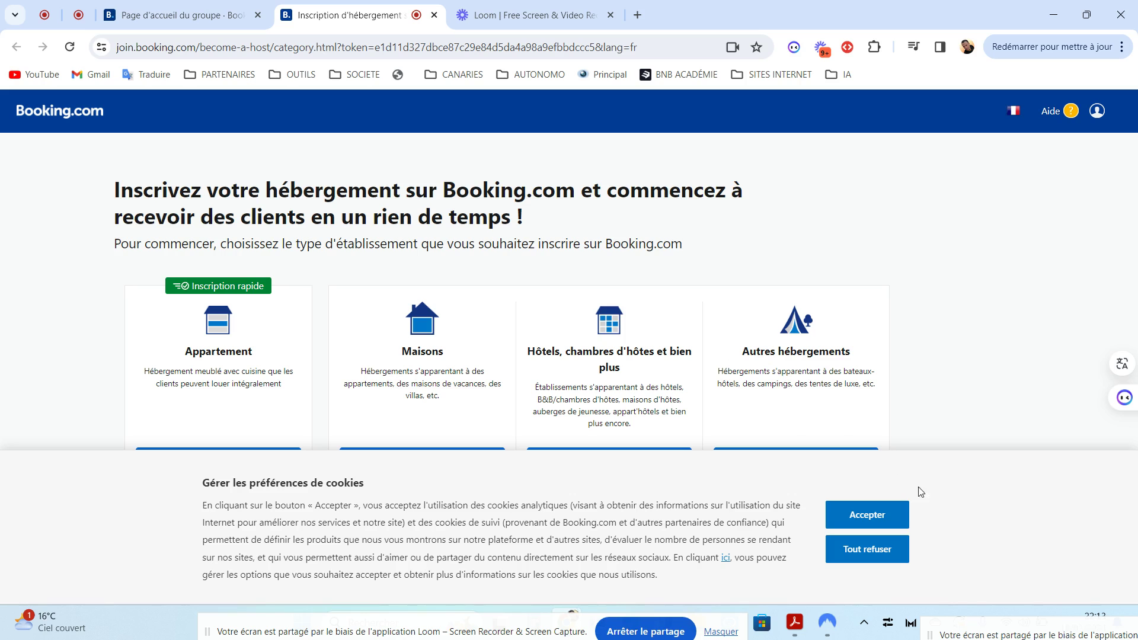
pyautogui.click(866, 515)
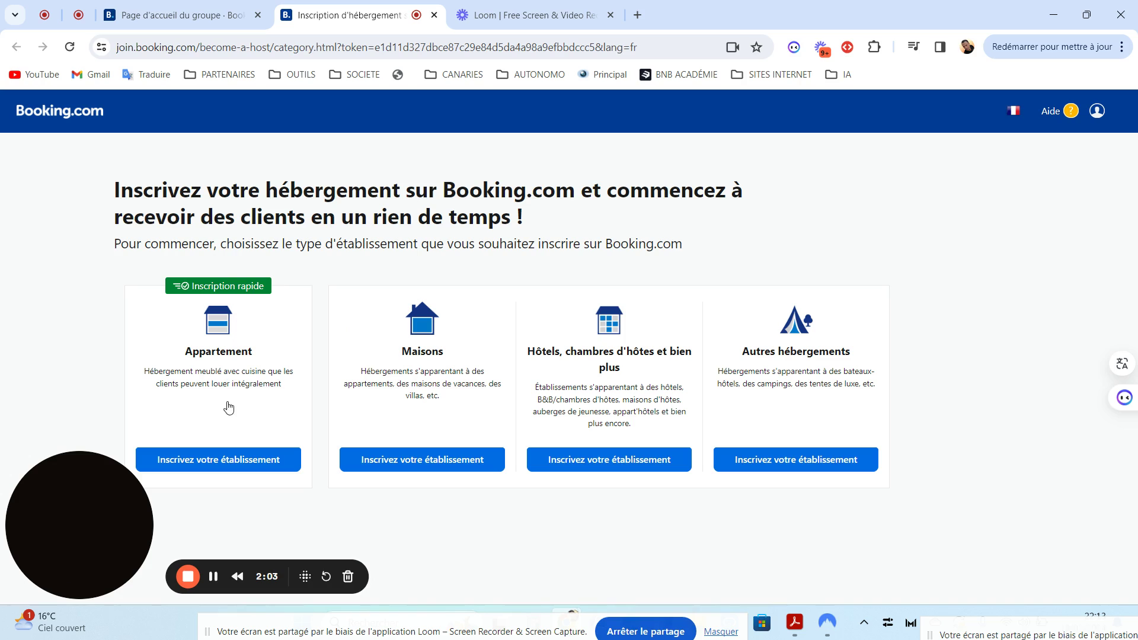
pyautogui.click(247, 459)
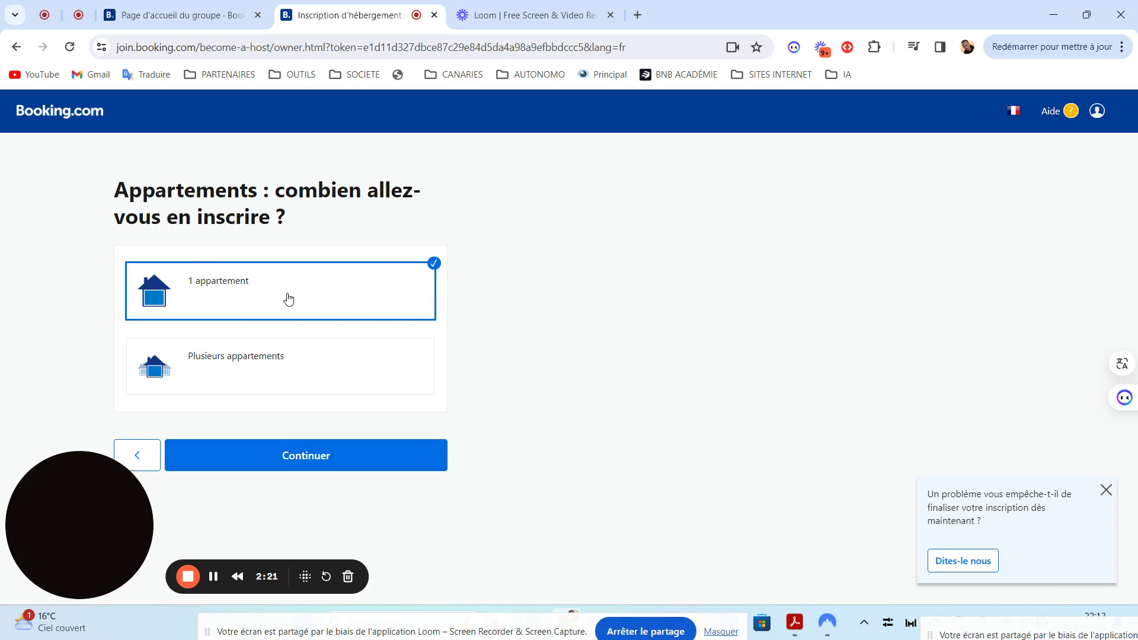
# Choose 1 appartement and confirm it is one entire apartment bookable in full
pyautogui.click(276, 458)
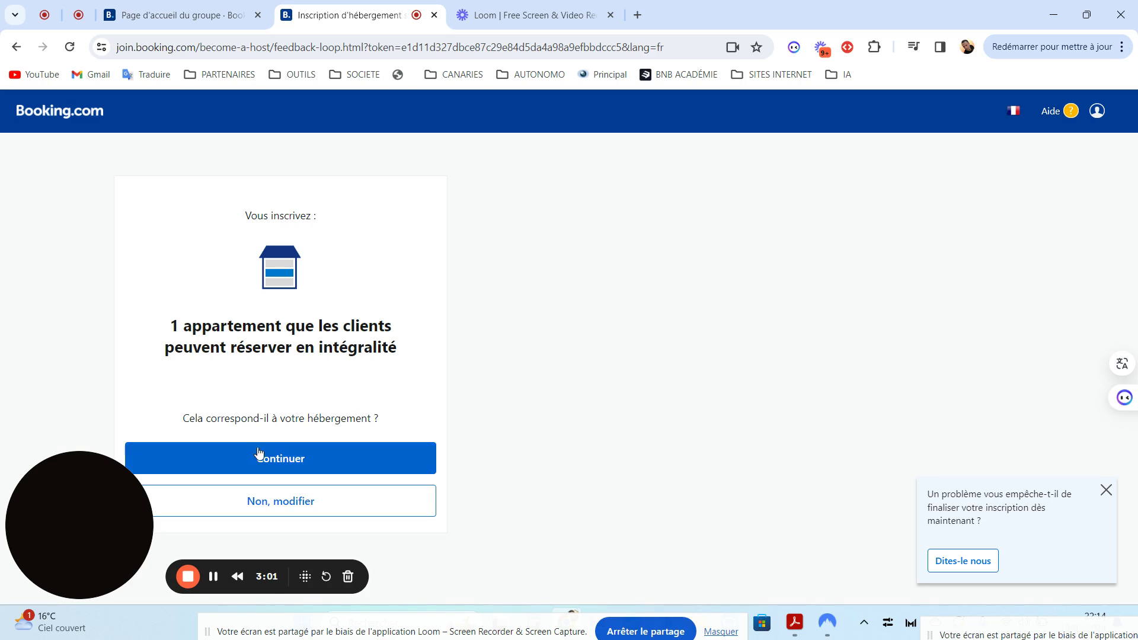
pyautogui.click(289, 458)
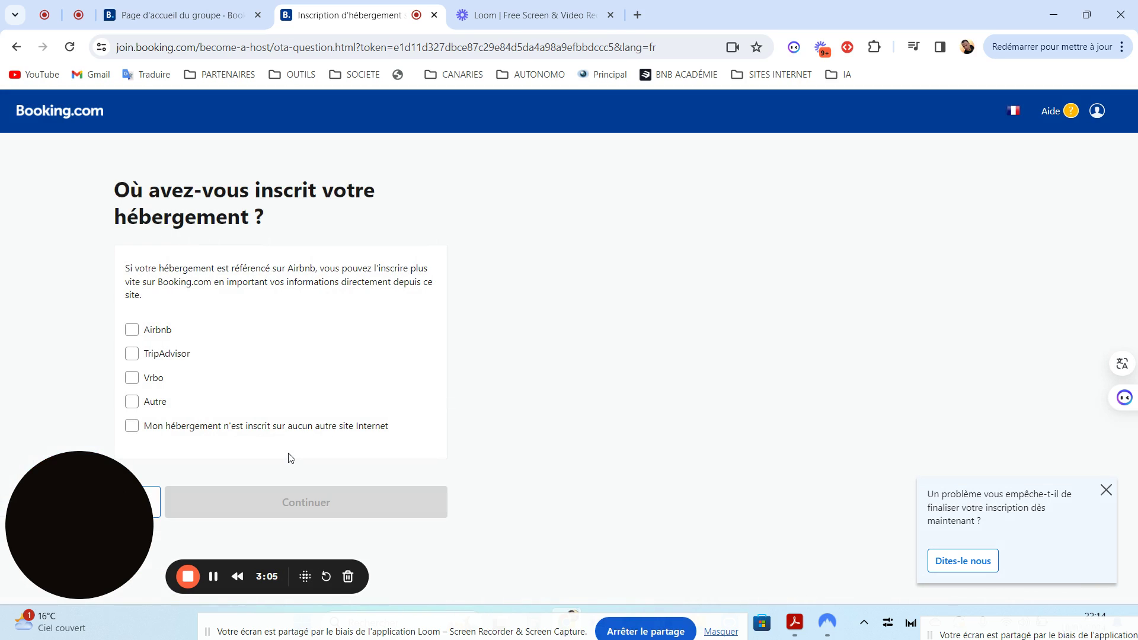
# Mark Airbnb as the site where the apartment is already listed, then open a blank tab
pyautogui.moveTo(106, 491); pyautogui.dragTo(754, 626)
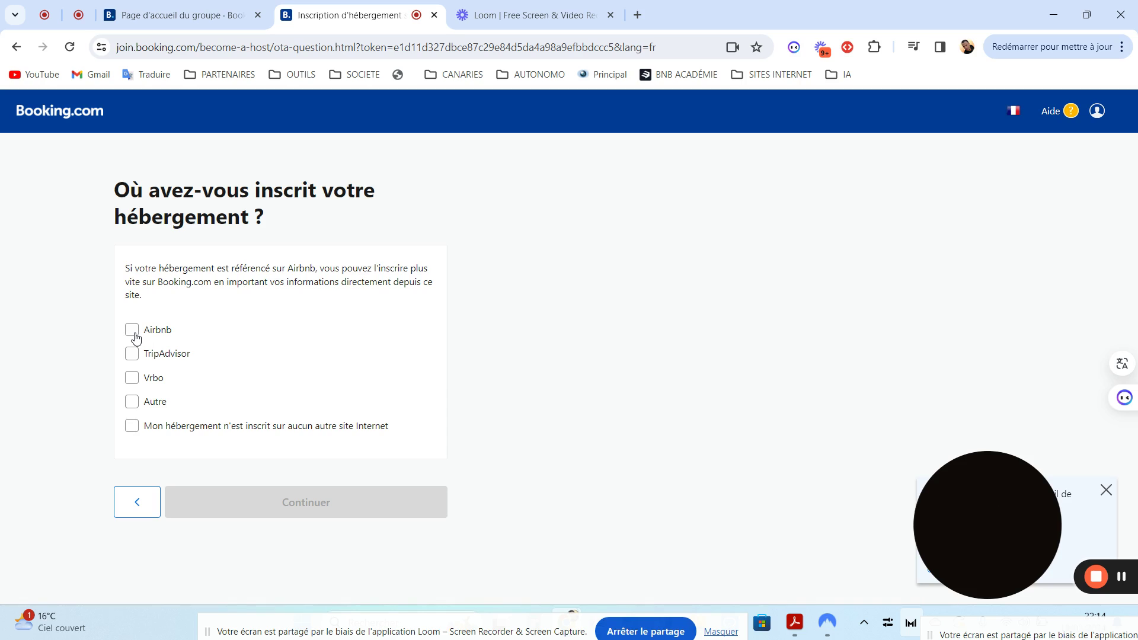
pyautogui.click(132, 330)
pyautogui.scroll(-2, 135, 338)
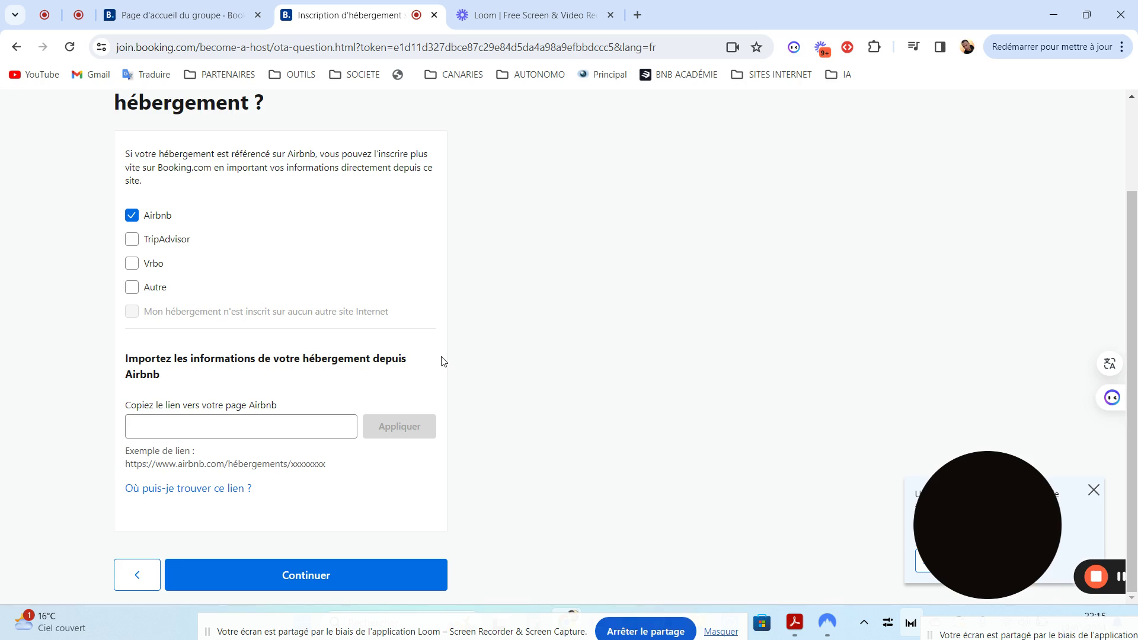
pyautogui.click(637, 15)
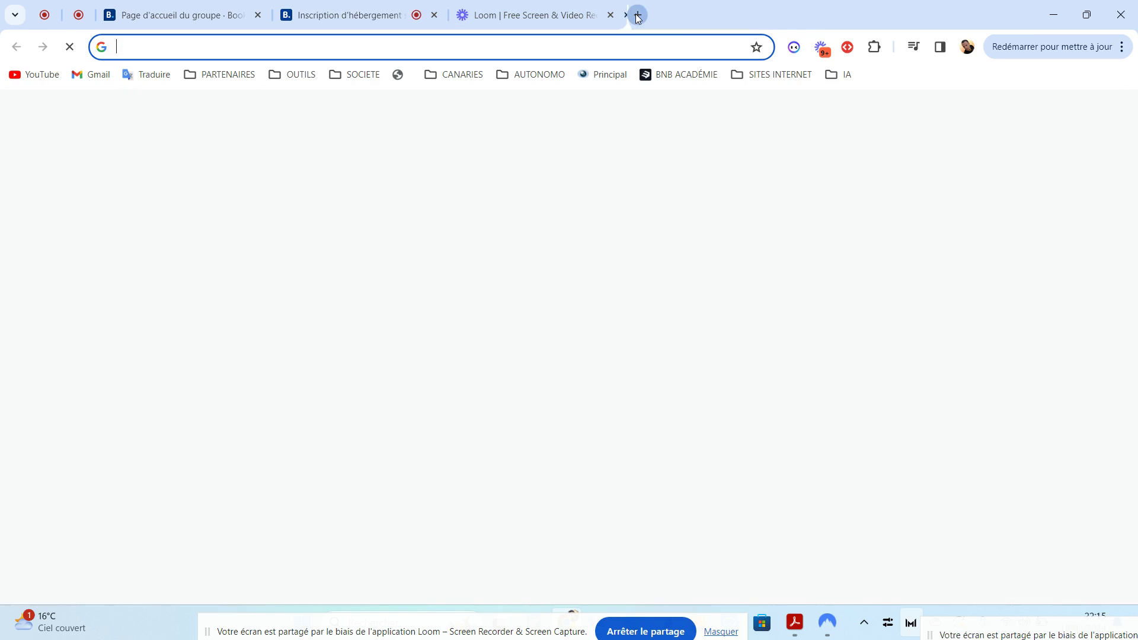
# Search Google for 'le seventue's le grand emotte airbnb' and open the first Airbnb result
pyautogui.write('le s')
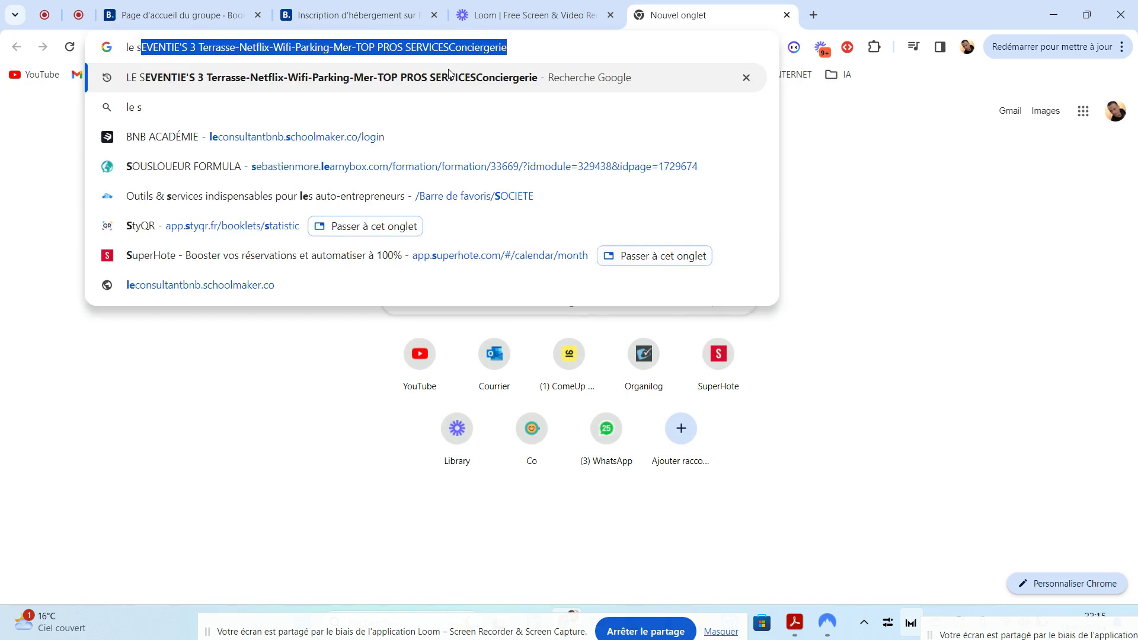
pyautogui.write("eventue's ")
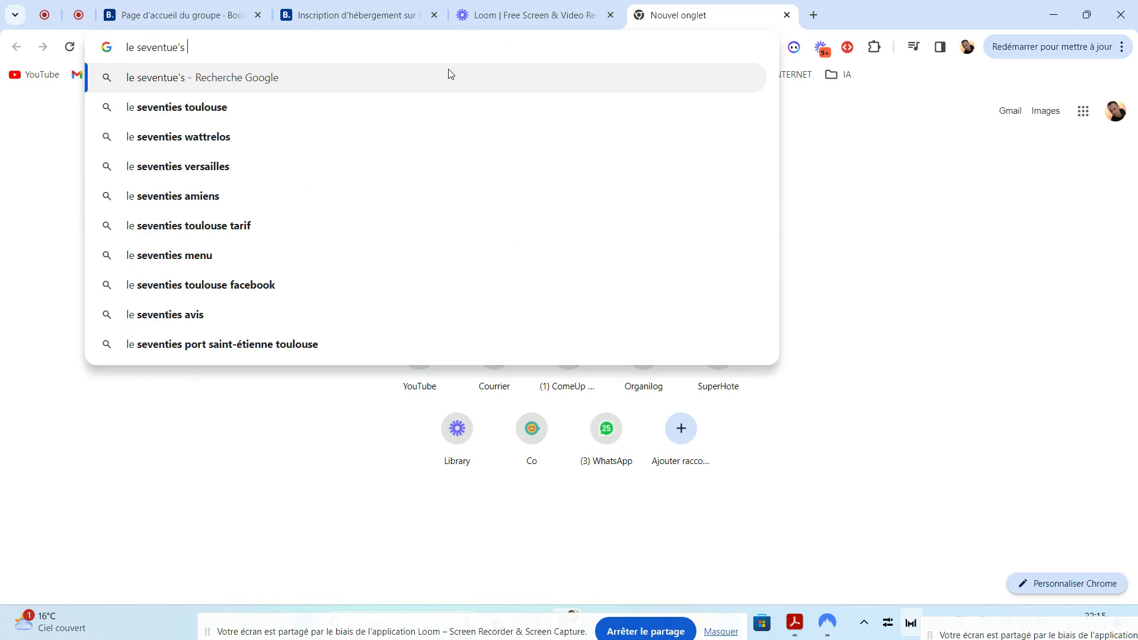
pyautogui.write('le gra')
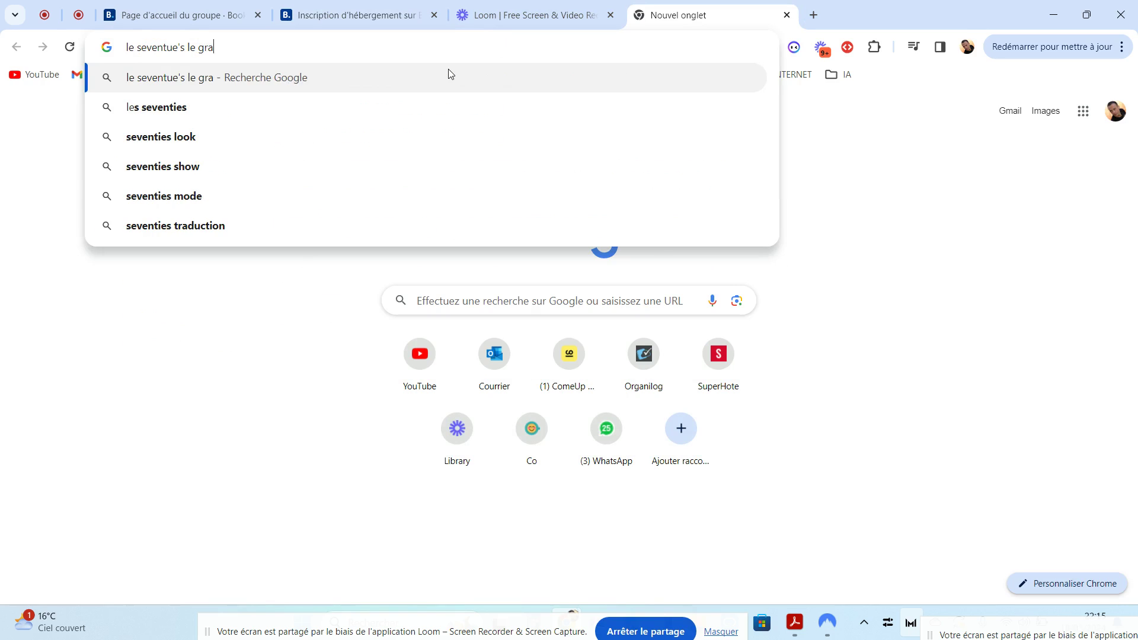
pyautogui.write('nd emotte airbnb')
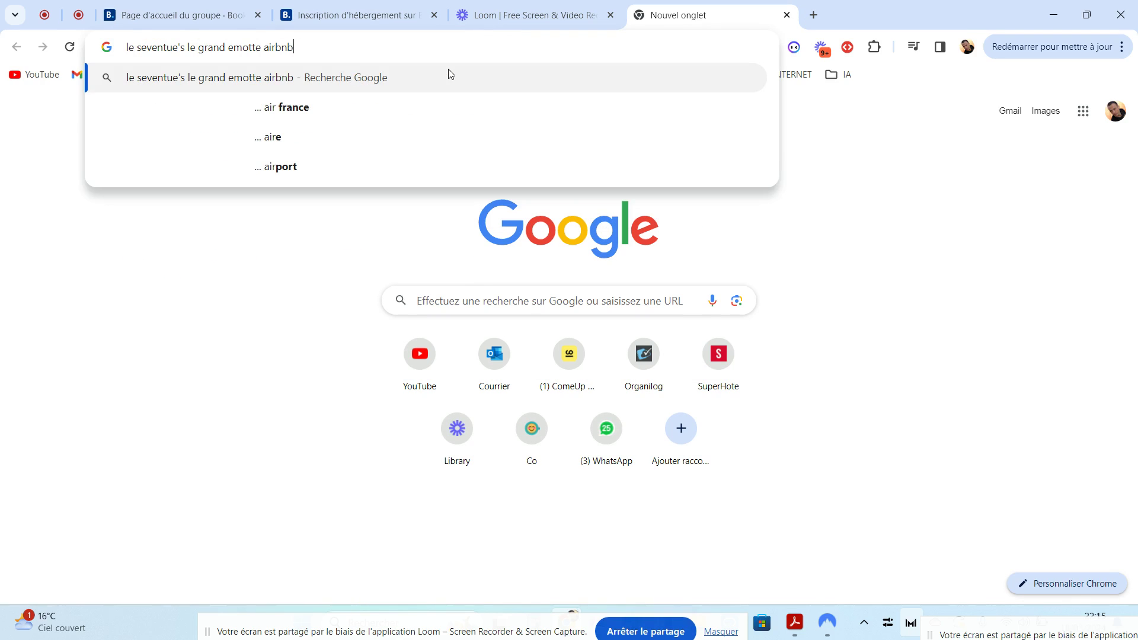
pyautogui.press('Return')
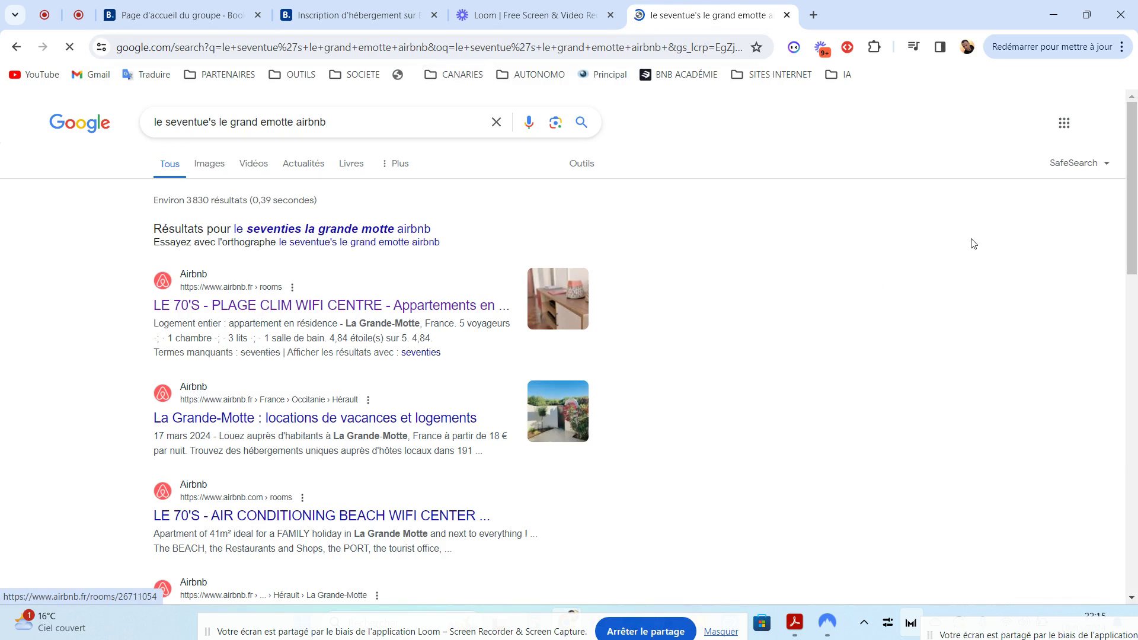
pyautogui.scroll(-15, 1135, 237)
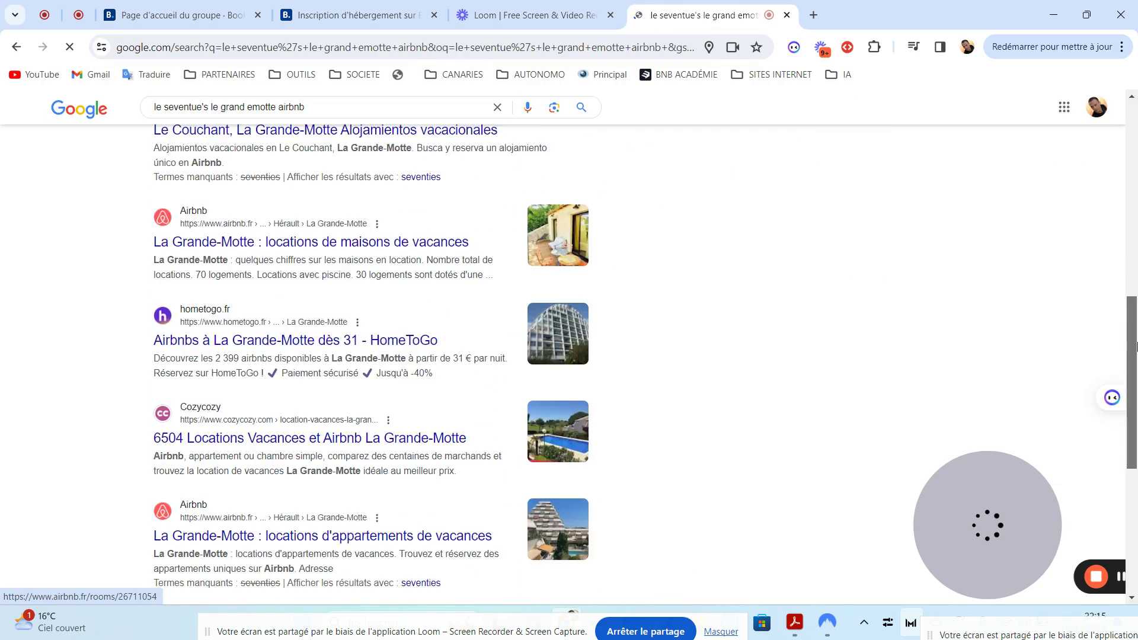
pyautogui.scroll(15, 1134, 317)
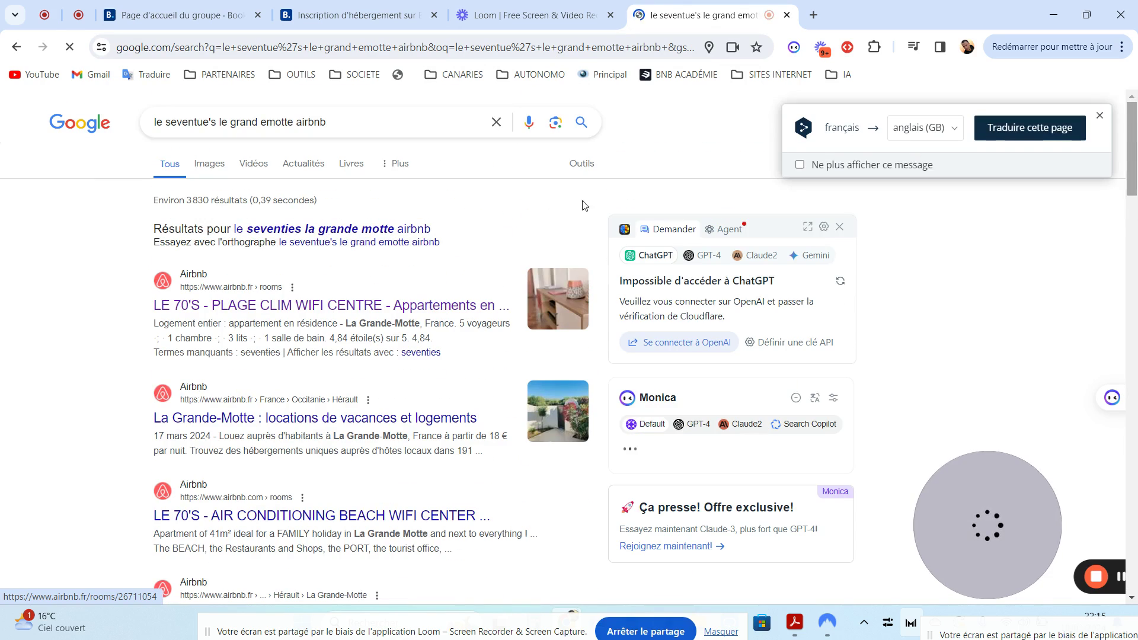
pyautogui.click(259, 305)
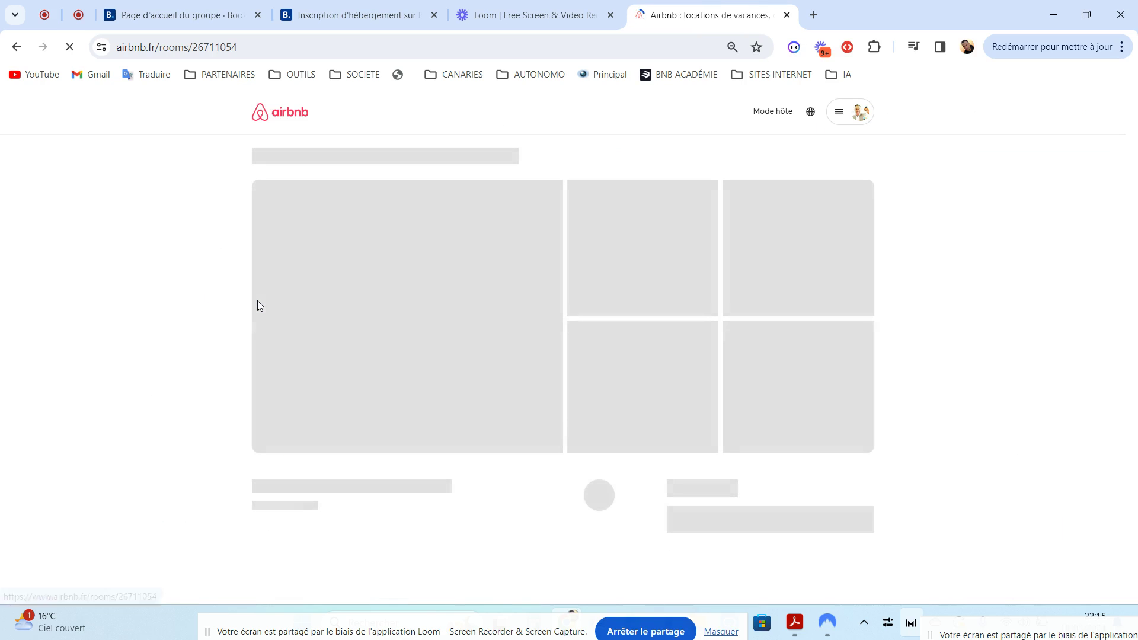
# Select the listing address airbnb.fr/rooms/26711054 in the address bar
pyautogui.click(238, 47)
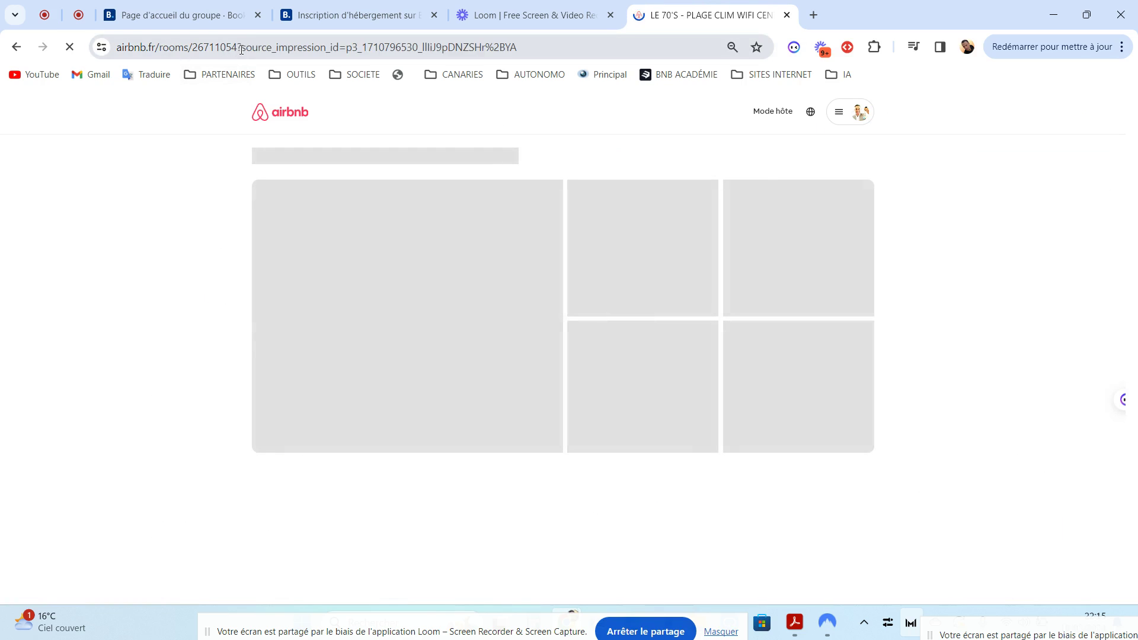
pyautogui.moveTo(251, 47); pyautogui.dragTo(300, 47)
pyautogui.click(166, 169)
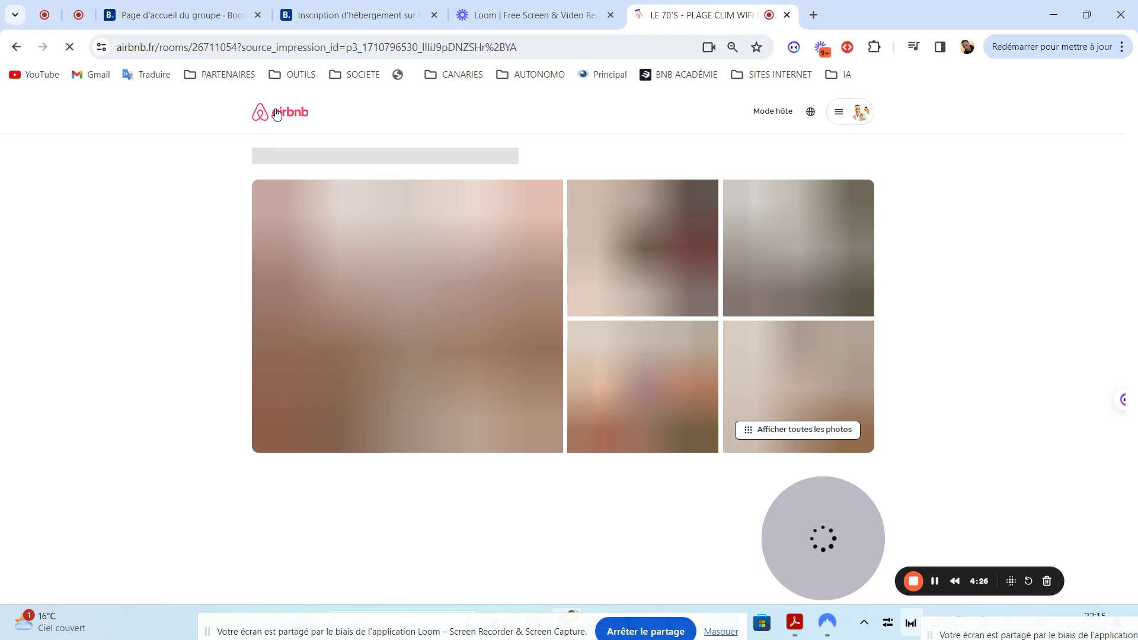
pyautogui.moveTo(239, 47); pyautogui.dragTo(103, 50)
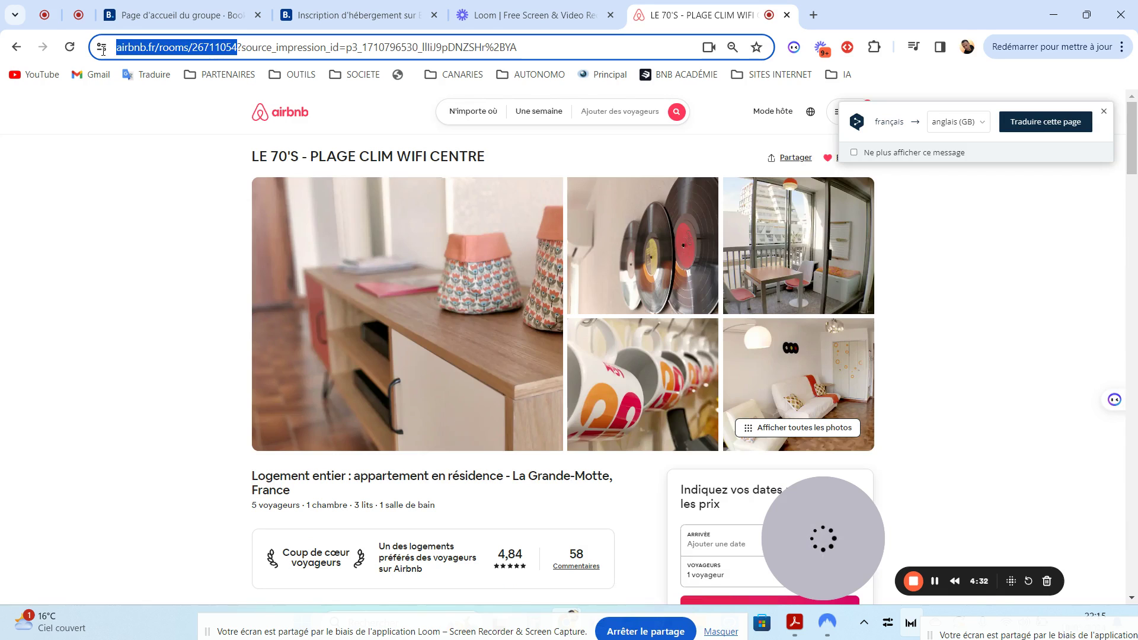
pyautogui.moveTo(103, 51)
pyautogui.mouseDown()
pyautogui.moveTo(224, 48)
pyautogui.moveTo(98, 55)
pyautogui.mouseUp()
# Paste the copied text into Booking.com's Airbnb link field and try importing it
pyautogui.click(338, 15)
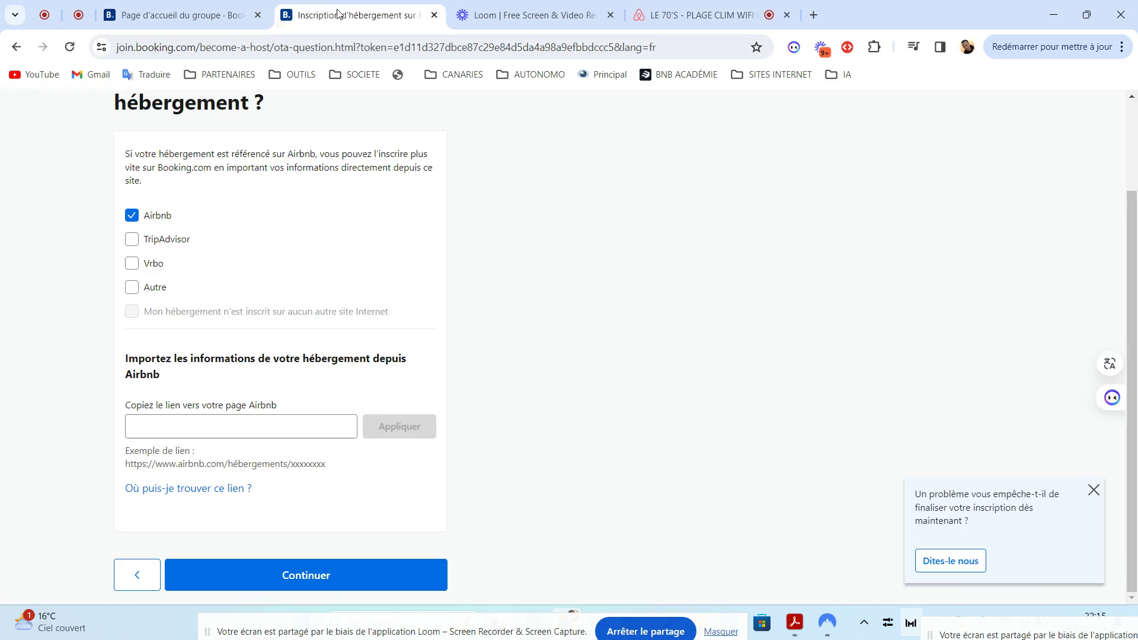
pyautogui.click(179, 429)
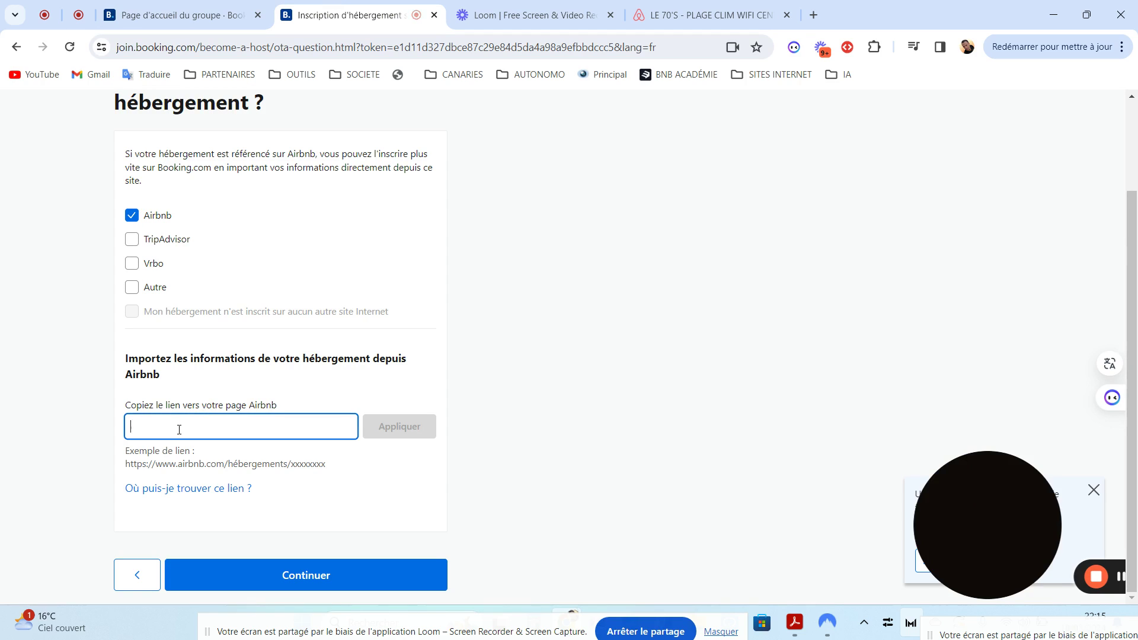
pyautogui.rightClick(179, 429)
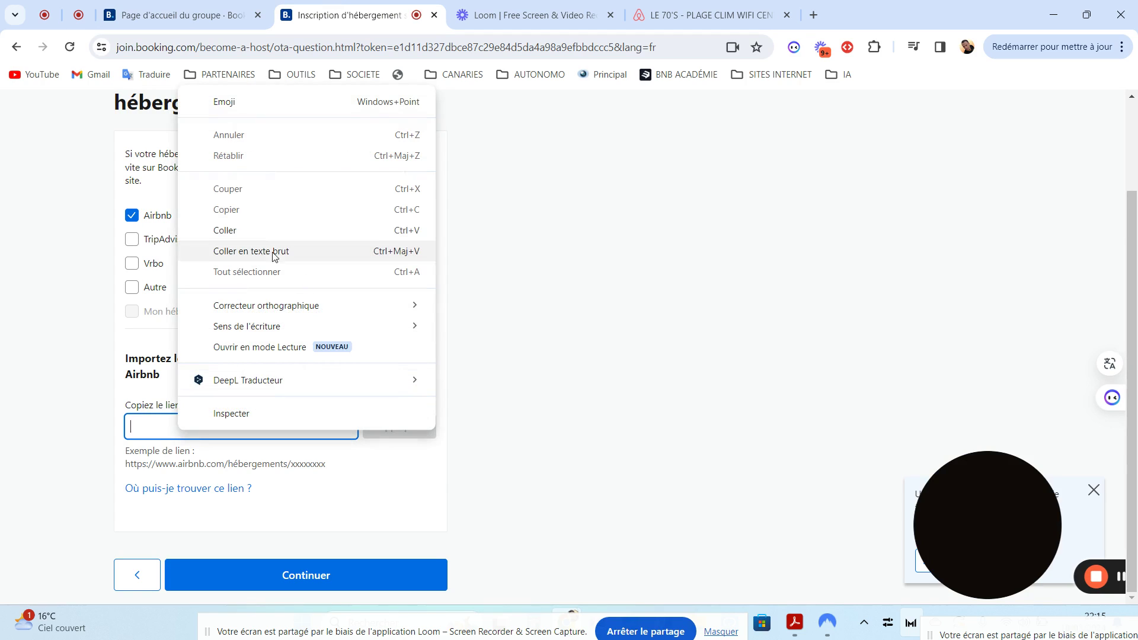
pyautogui.click(237, 232)
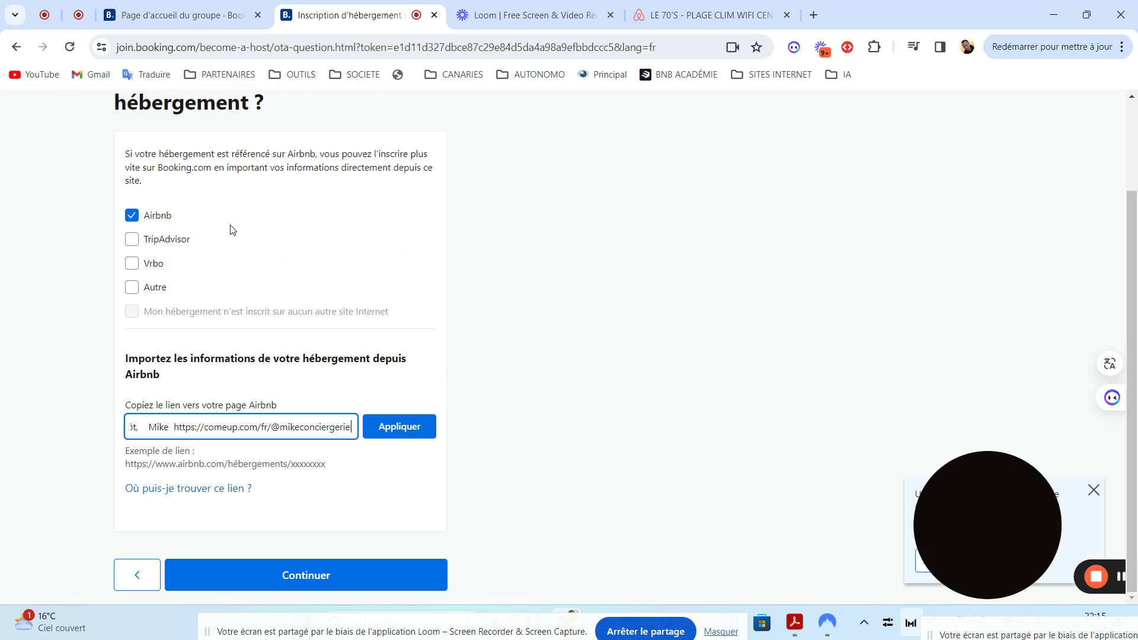
pyautogui.moveTo(172, 427); pyautogui.dragTo(0, 422)
pyautogui.click(413, 434)
# Clear the rejected text from the link field and go back to the Airbnb listing
pyautogui.press('Right')
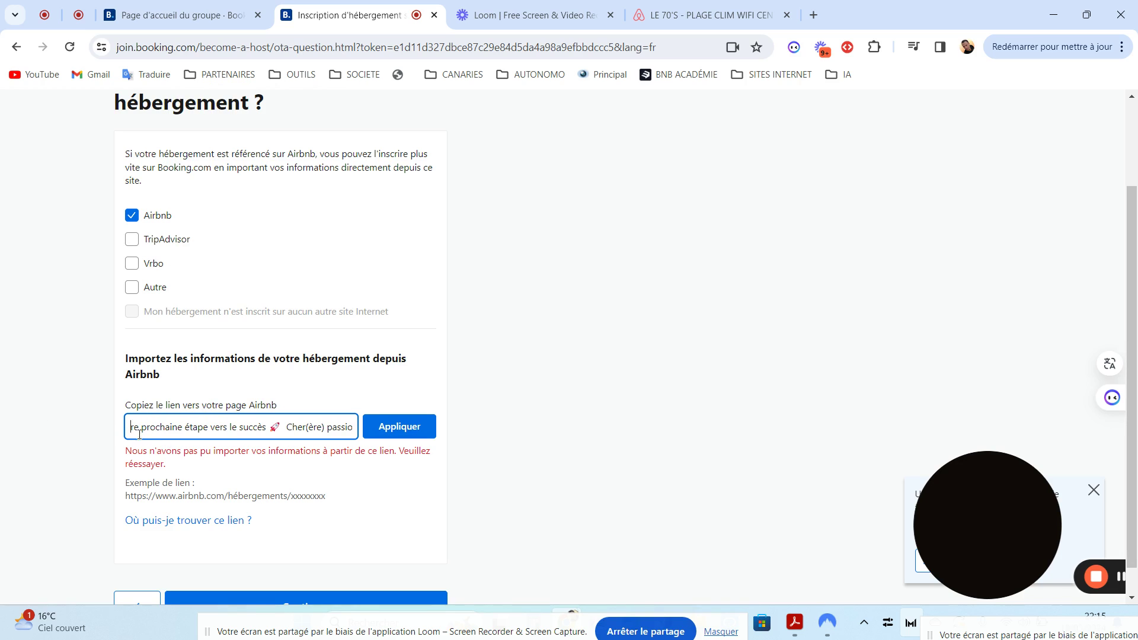
pyautogui.moveTo(131, 428); pyautogui.dragTo(622, 445)
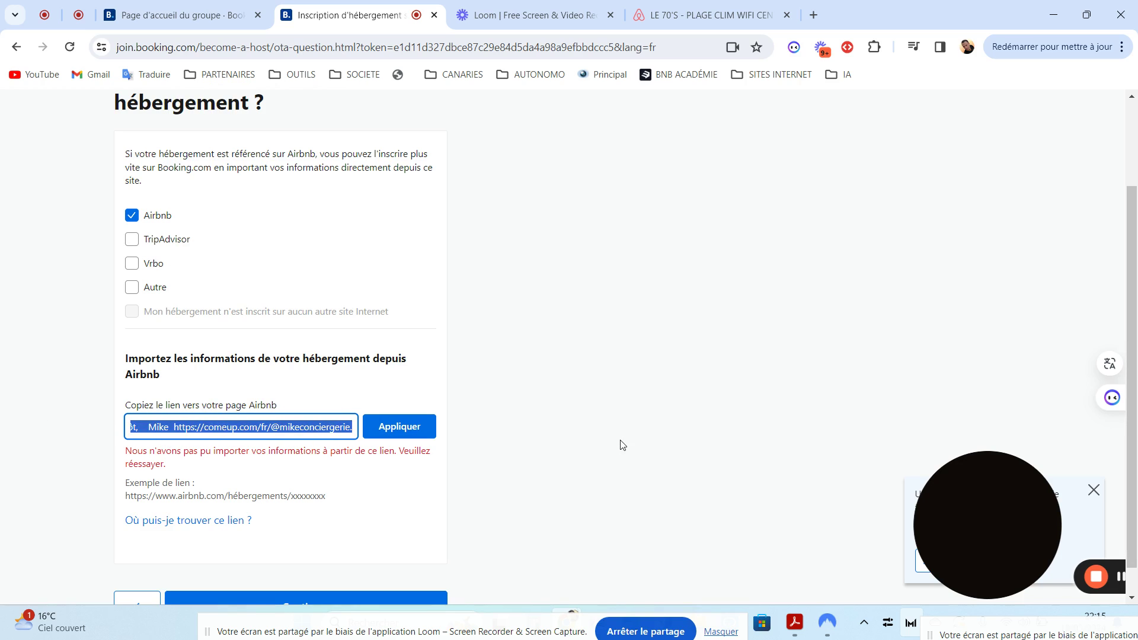
pyautogui.press('BackSpace')
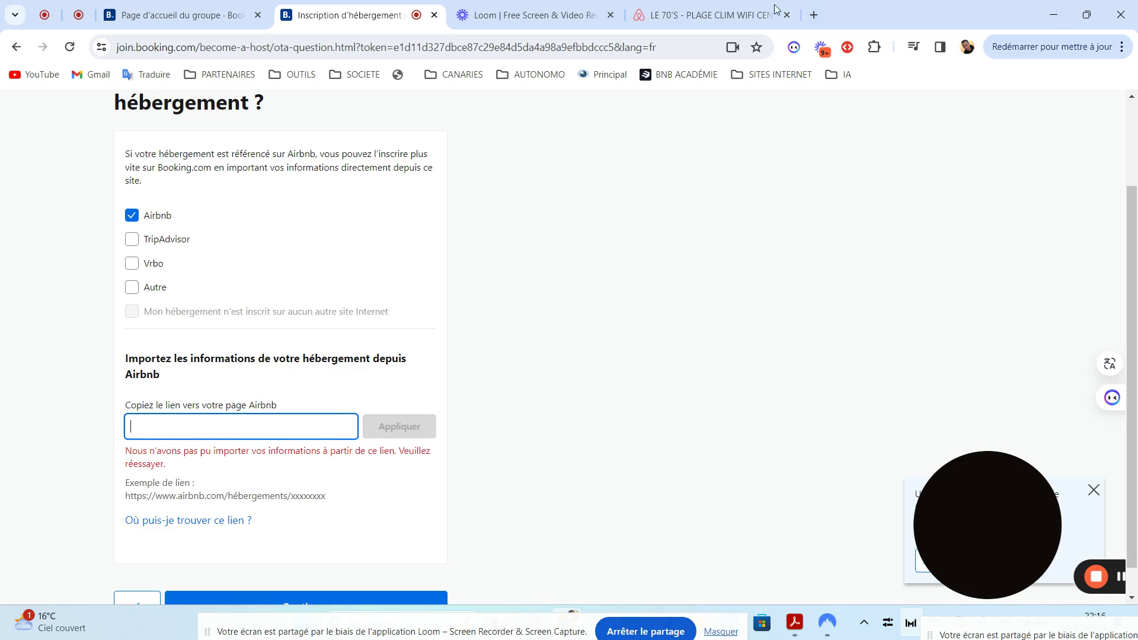
pyautogui.click(730, 15)
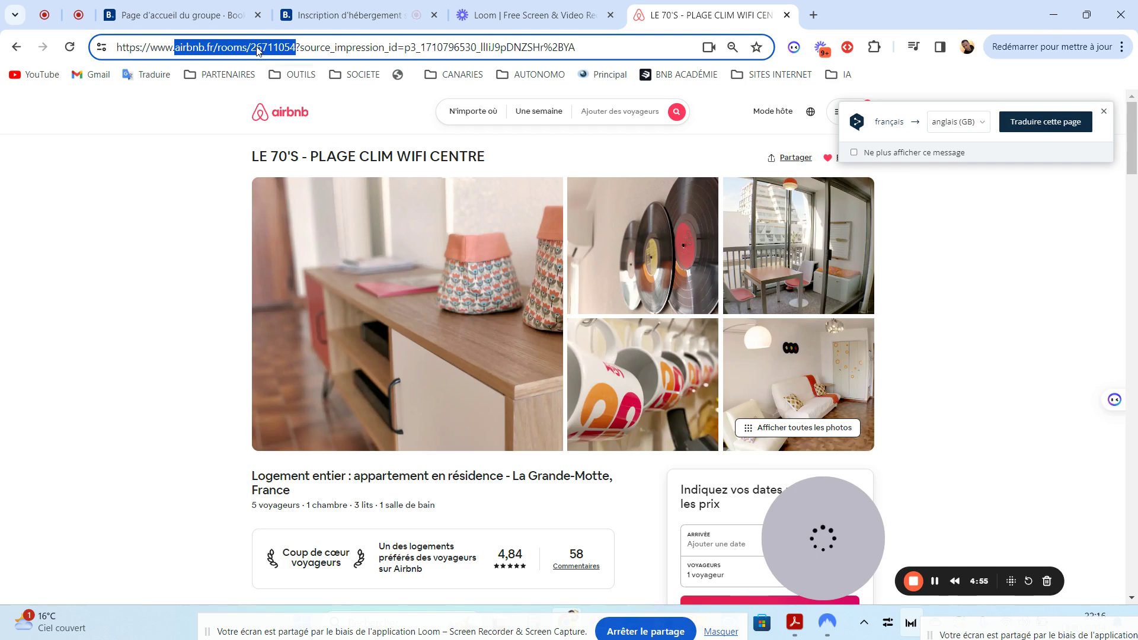
# Copy the airbnb.fr/rooms/26711054 address and return to the Booking.com sign-up tab
pyautogui.click(182, 116)
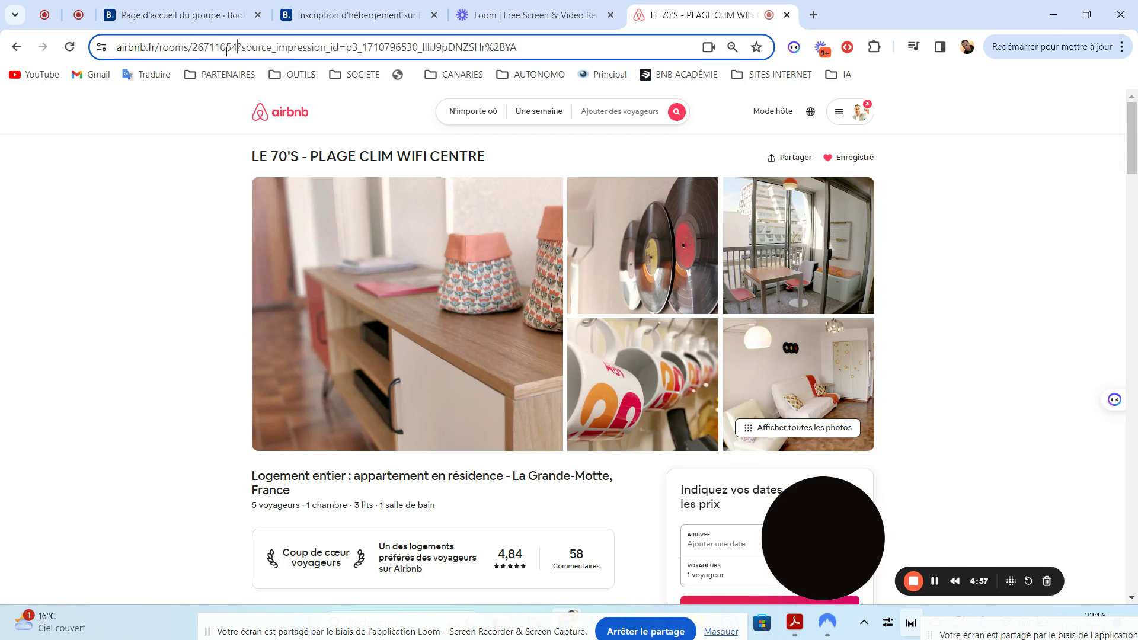
pyautogui.moveTo(237, 47); pyautogui.dragTo(296, 58)
pyautogui.rightClick(290, 53)
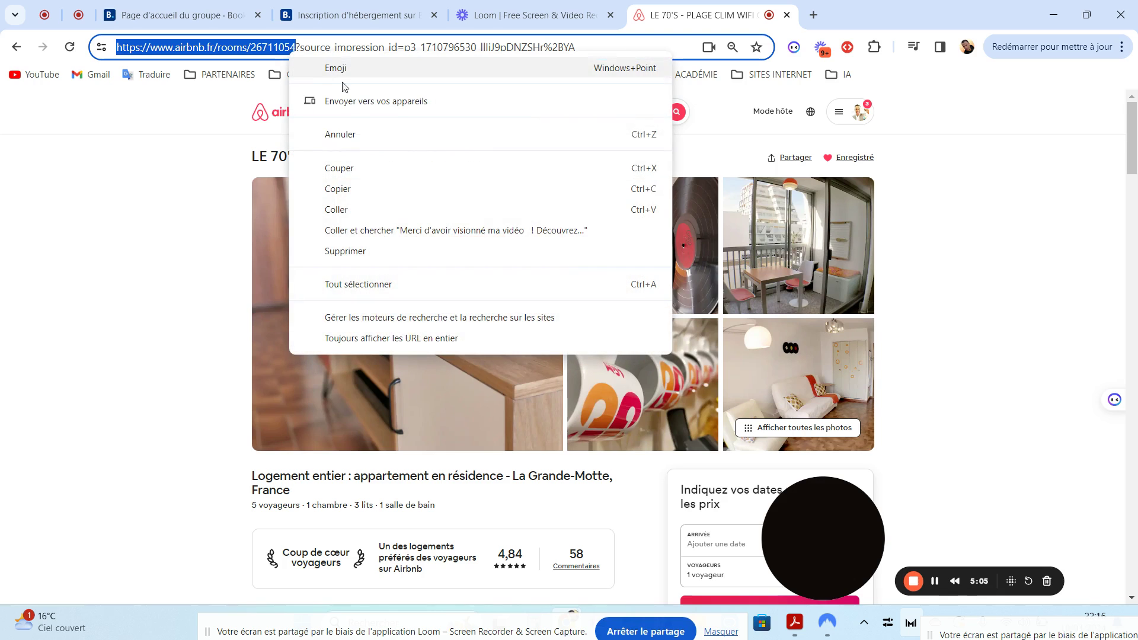
pyautogui.click(338, 189)
pyautogui.click(363, 17)
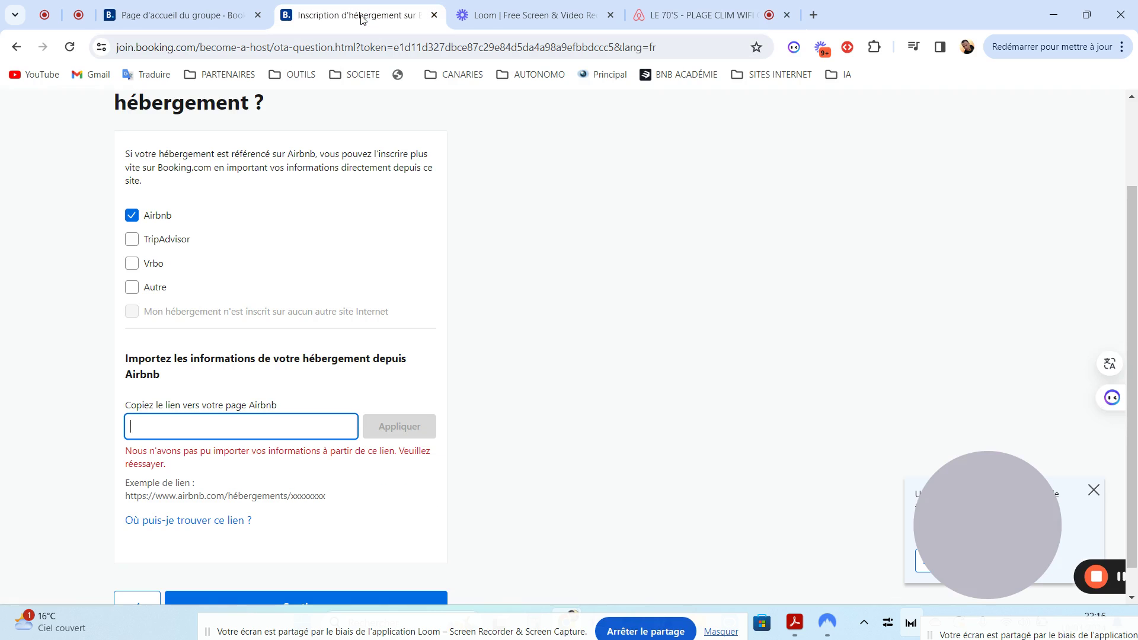
# Paste the Airbnb link, import the listing details, and continue to the property-name step
pyautogui.hotkey('ctrl', 'v')
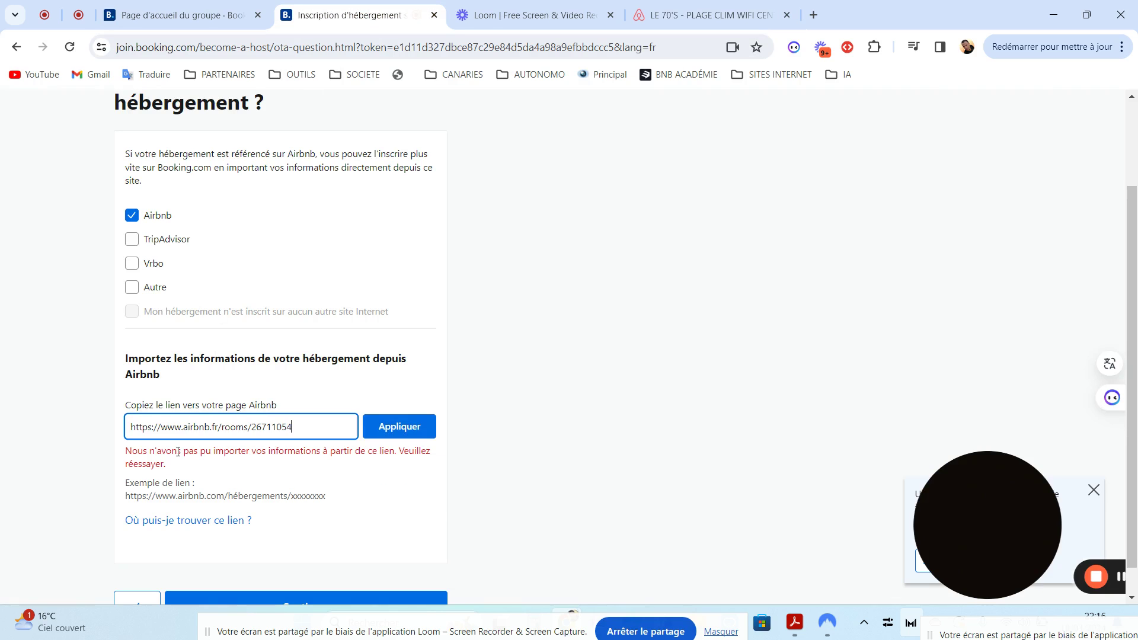
pyautogui.click(394, 429)
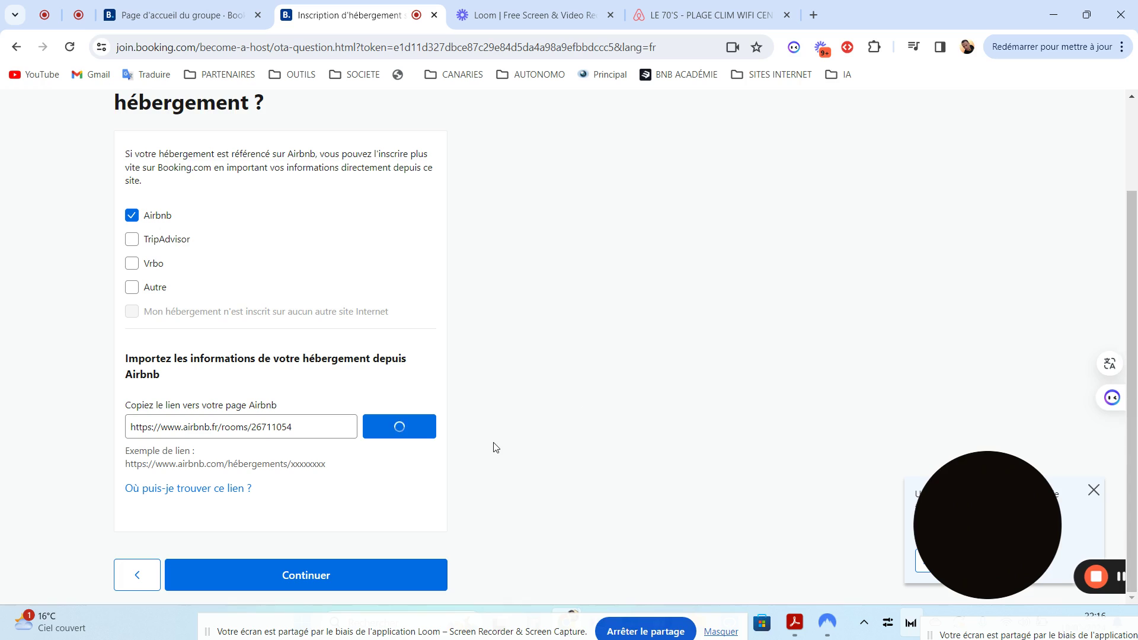
pyautogui.moveTo(1132, 320); pyautogui.dragTo(1135, 403)
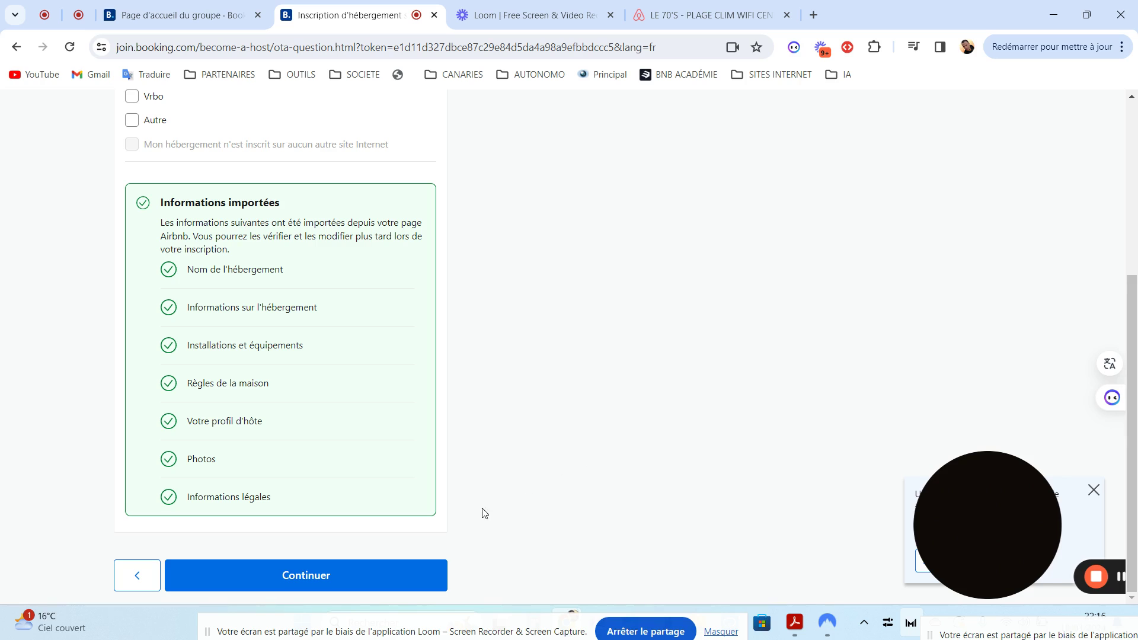
pyautogui.click(313, 575)
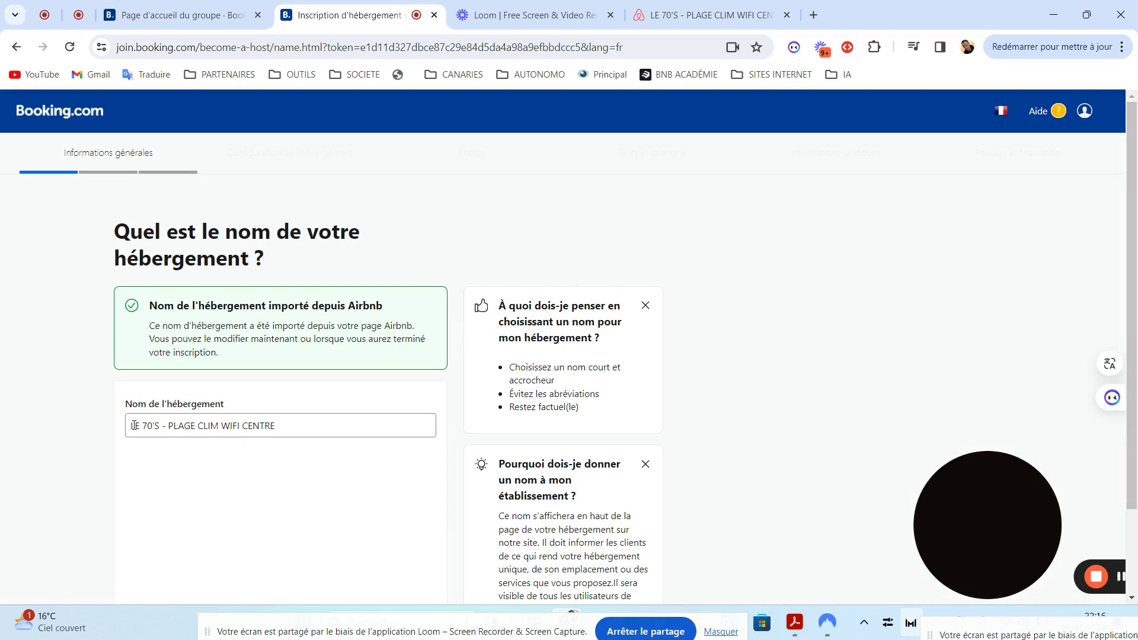
# Select and review the imported name "LE 70'S - PLAGE CLIM WIFI CENTRE" in the property-name field
pyautogui.moveTo(131, 425); pyautogui.dragTo(297, 427)
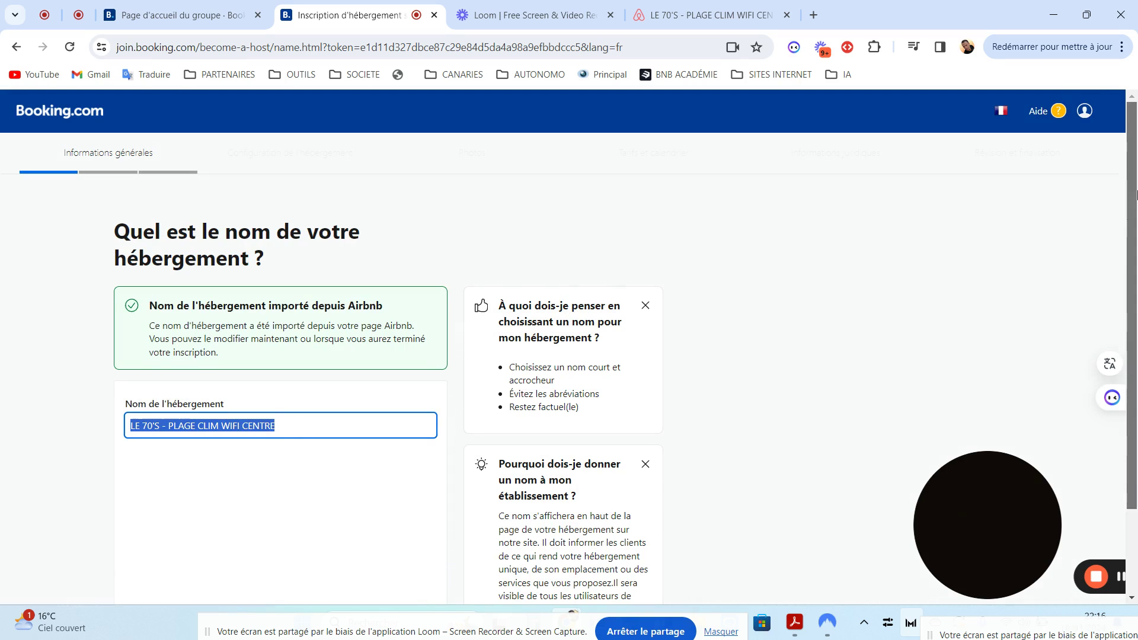
pyautogui.scroll(-2, 1128, 237)
pyautogui.click(295, 530)
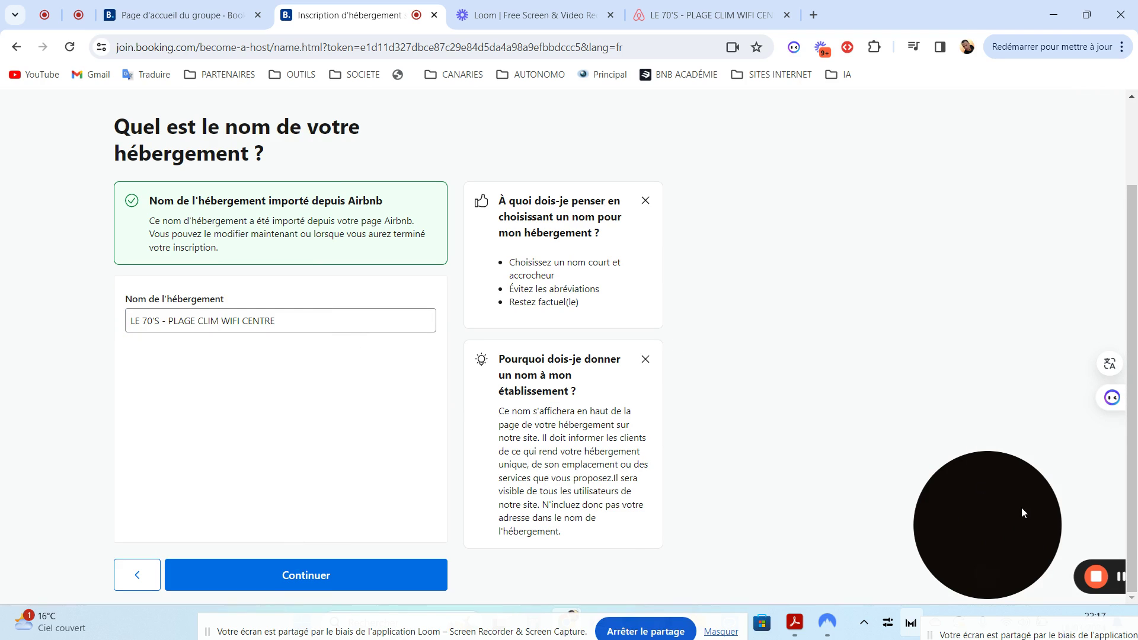
pyautogui.moveTo(1003, 508); pyautogui.dragTo(1076, 553)
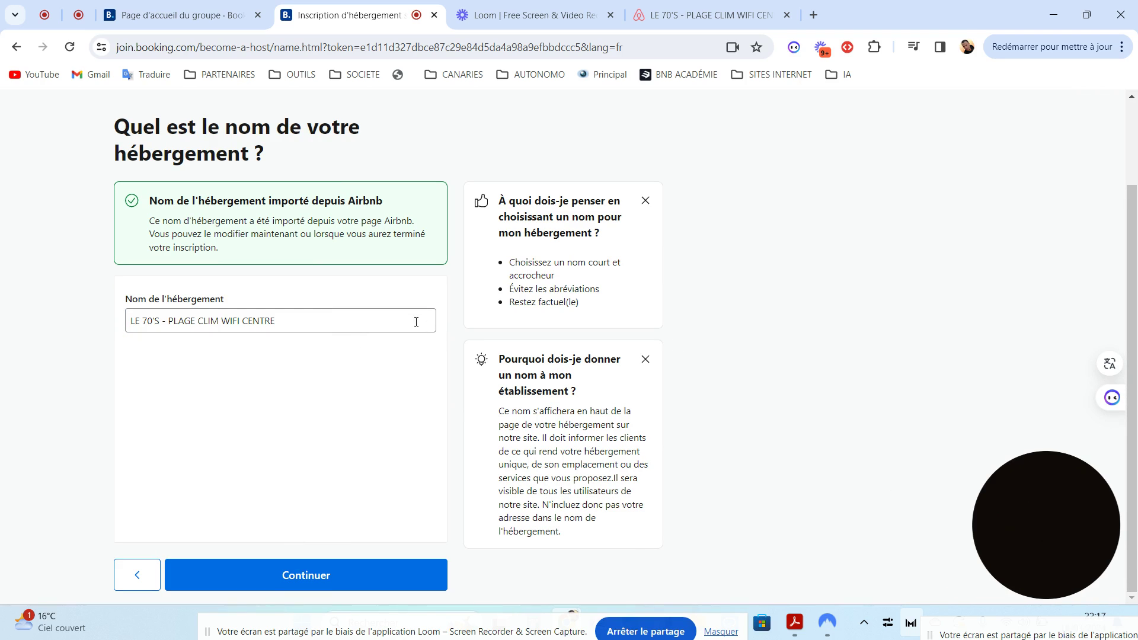
pyautogui.click(376, 327)
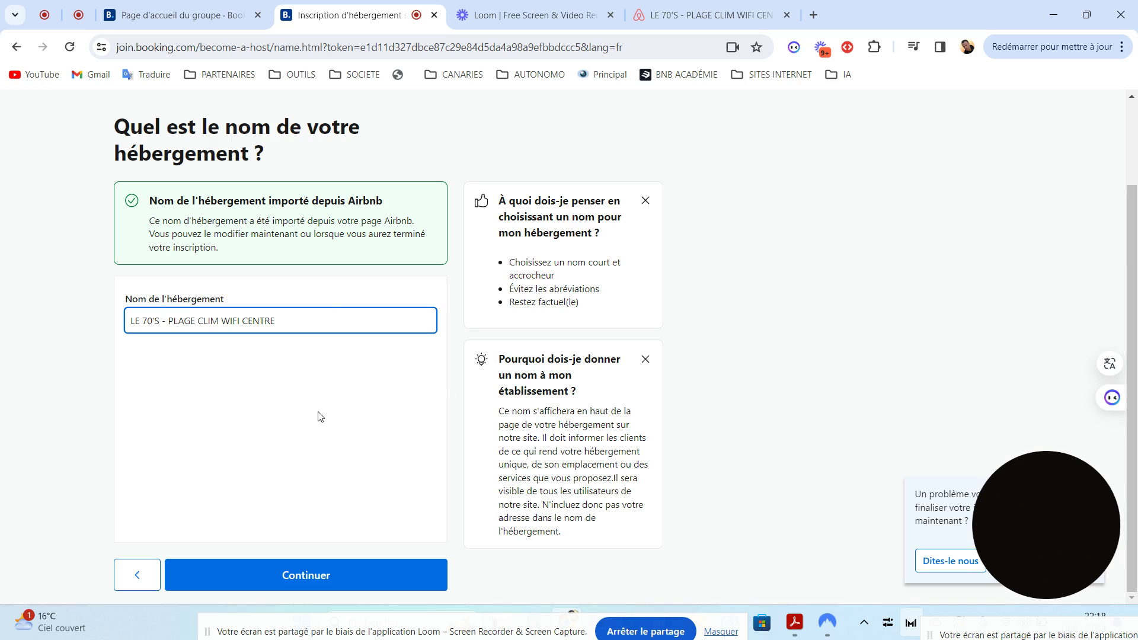
pyautogui.click(304, 582)
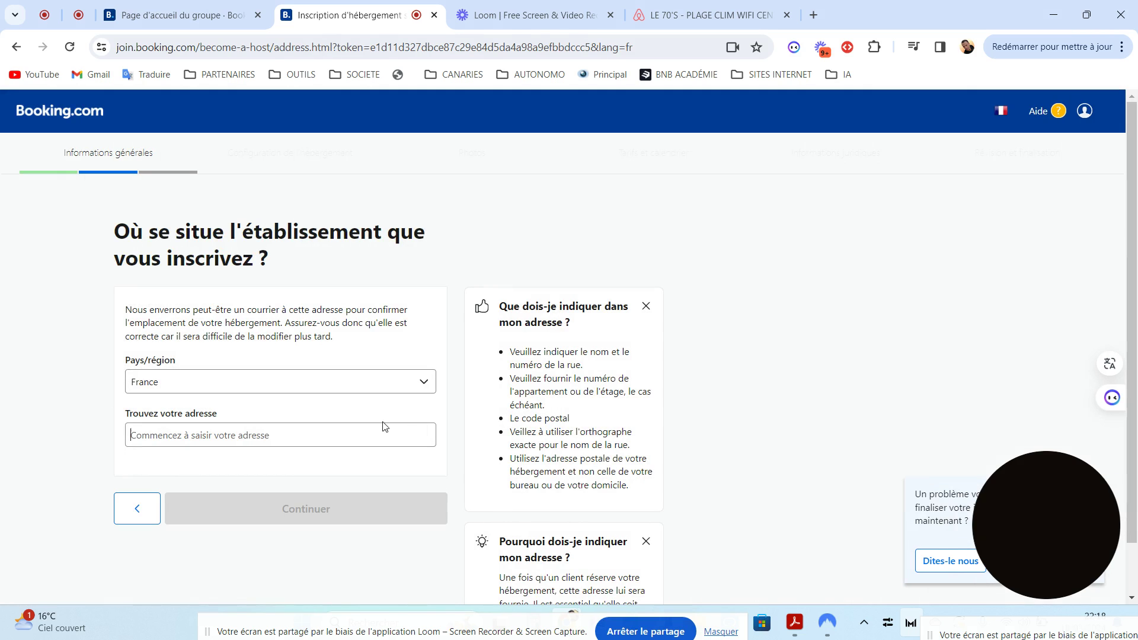
pyautogui.click(320, 436)
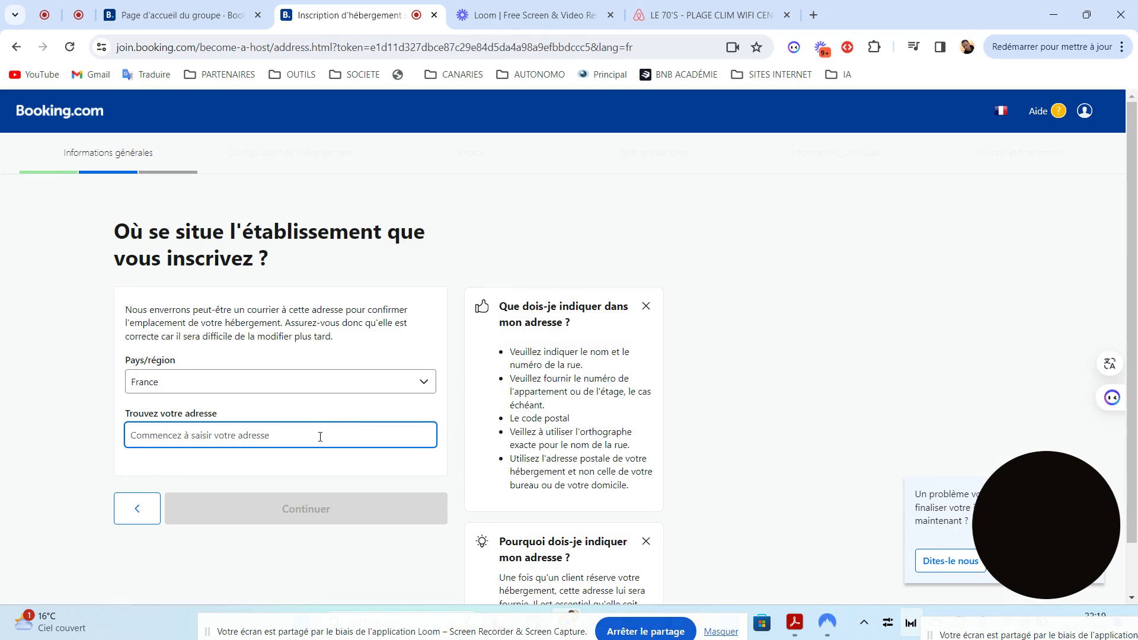
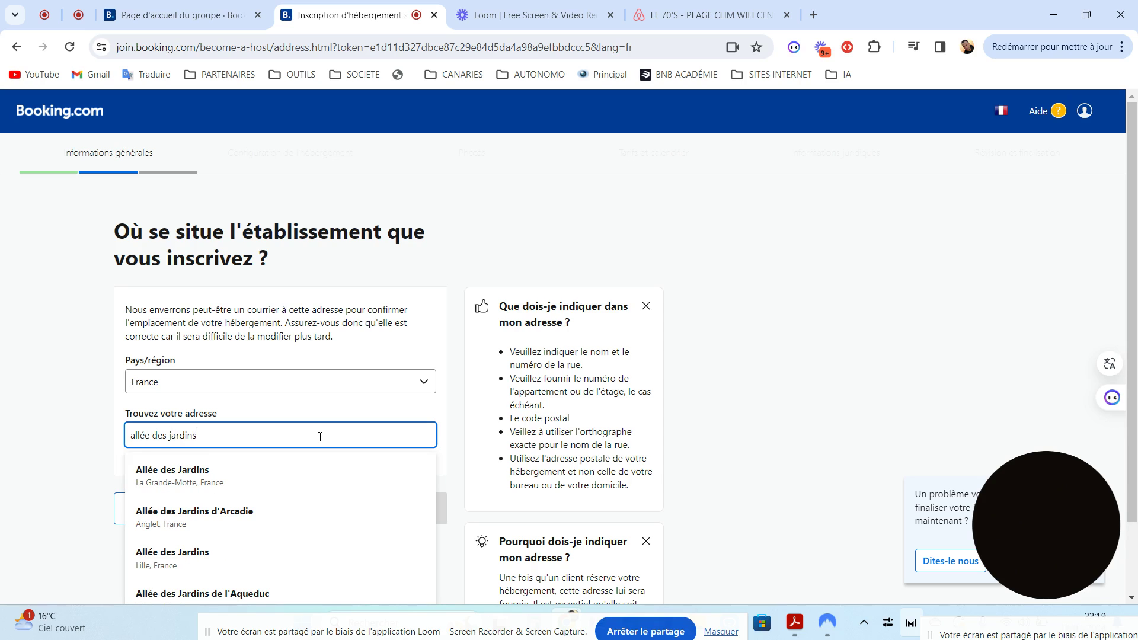
pyautogui.click(229, 475)
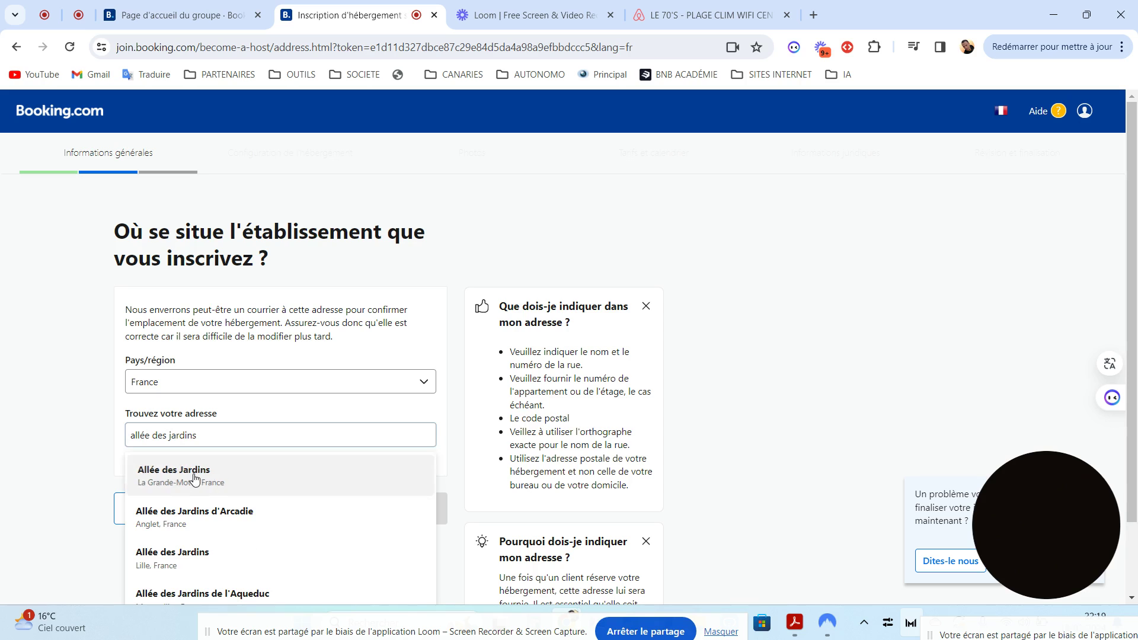
pyautogui.scroll(-3, 348, 439)
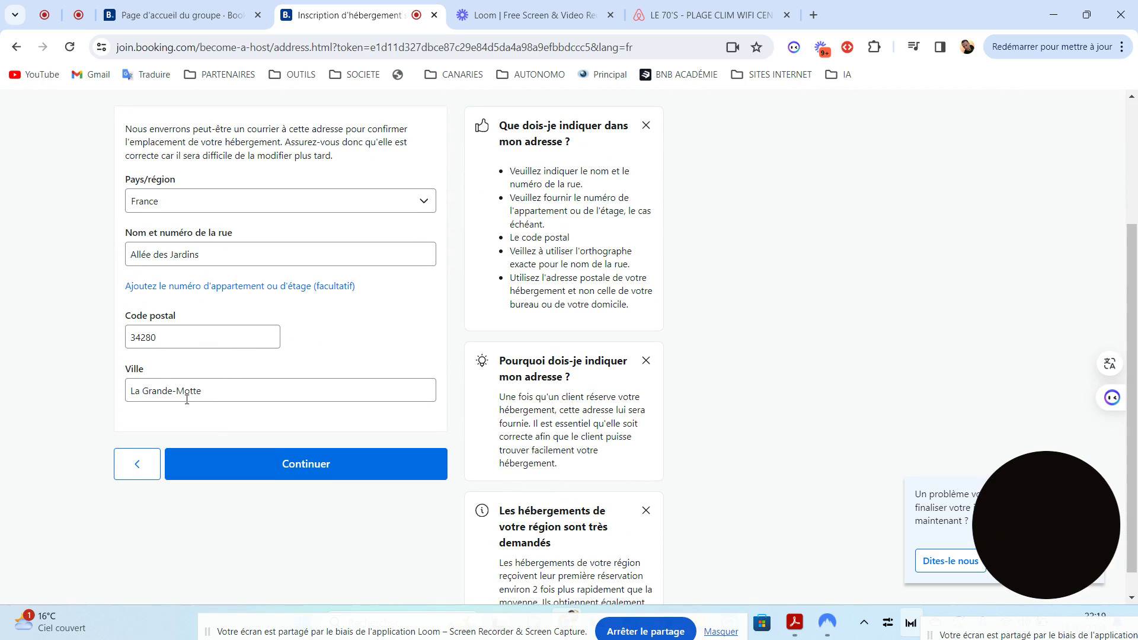
pyautogui.click(265, 255)
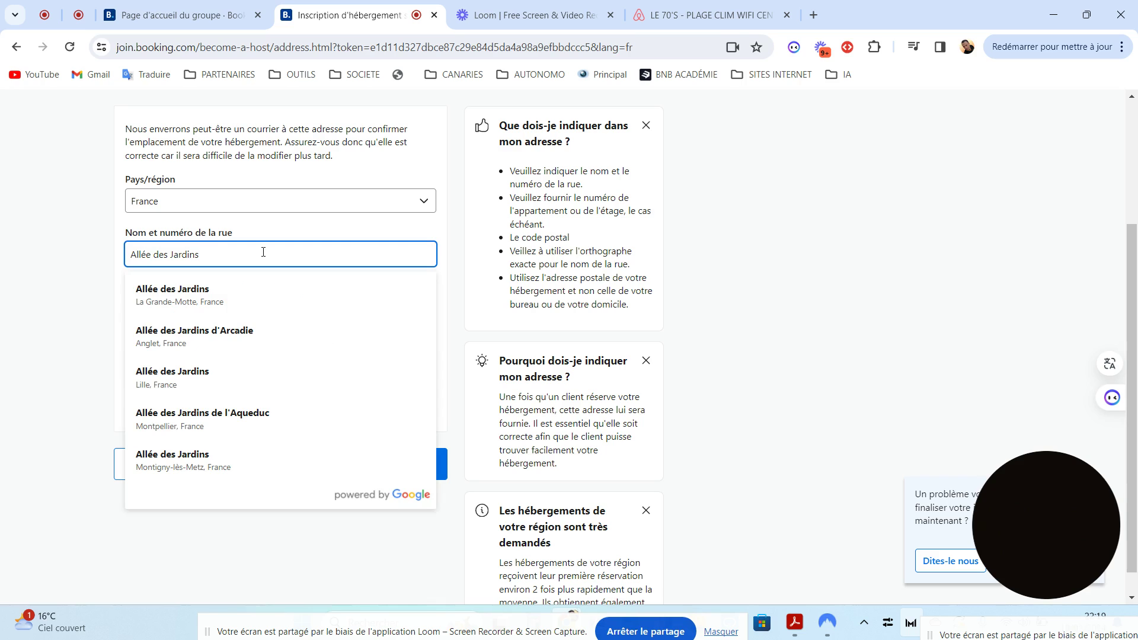
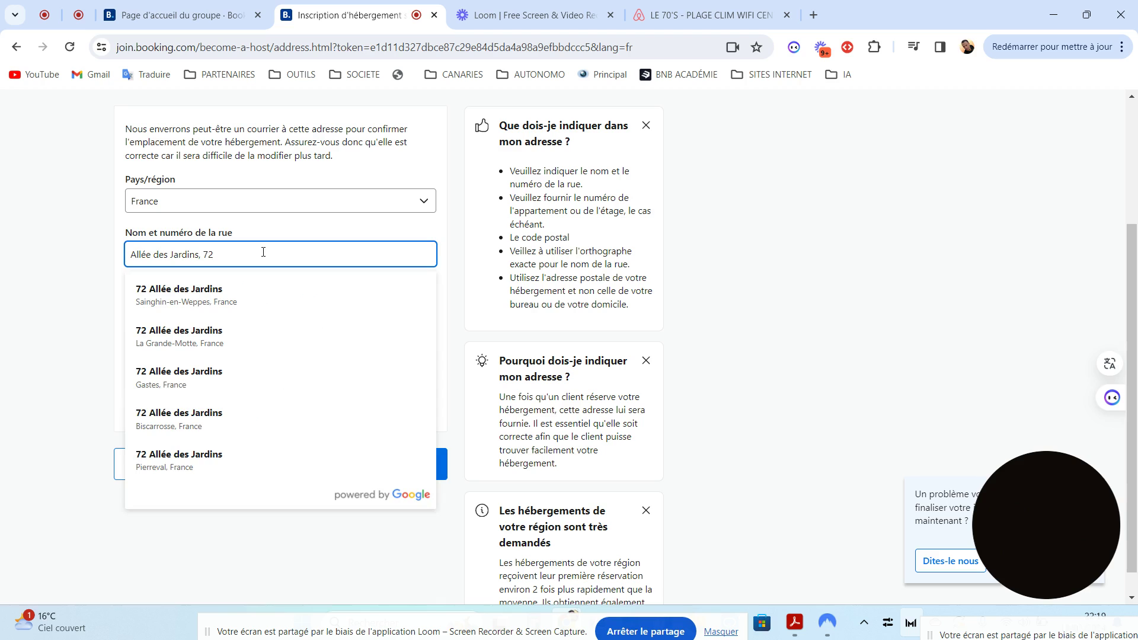
pyautogui.click(169, 300)
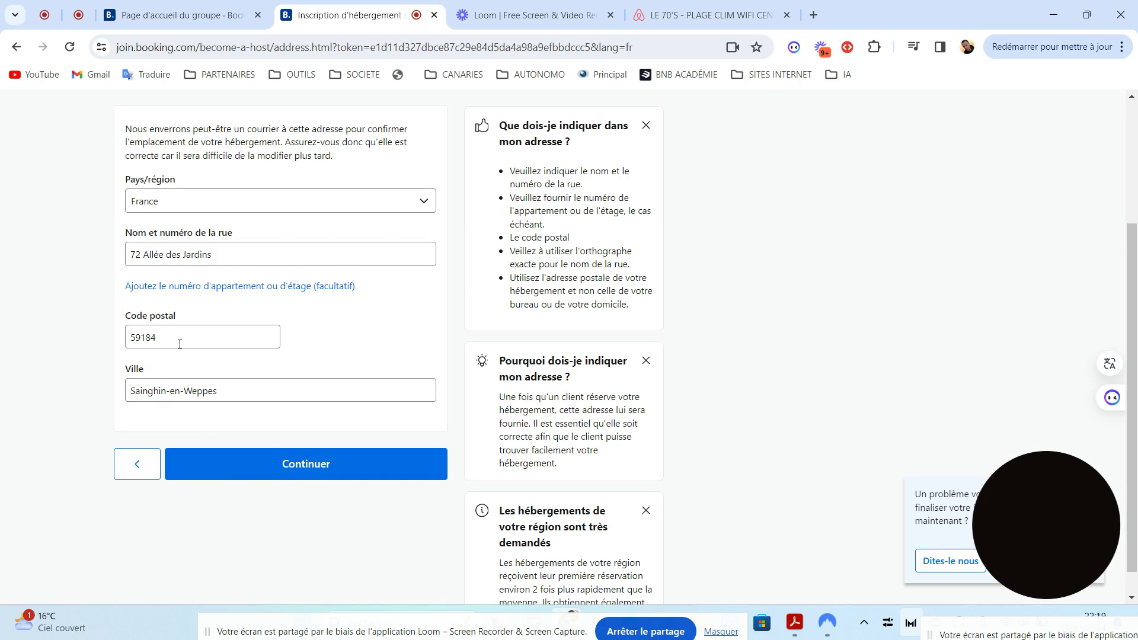
pyautogui.click(317, 467)
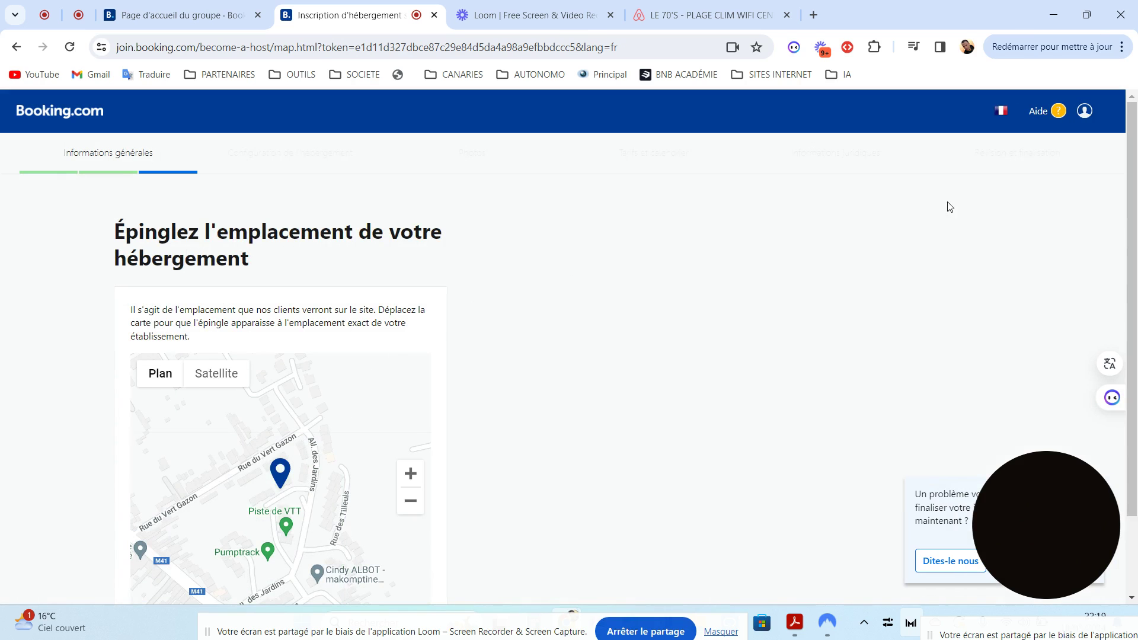
# Scroll the 'Épinglez l'emplacement' map page and accept the pinned location
pyautogui.scroll(-2, 1135, 161)
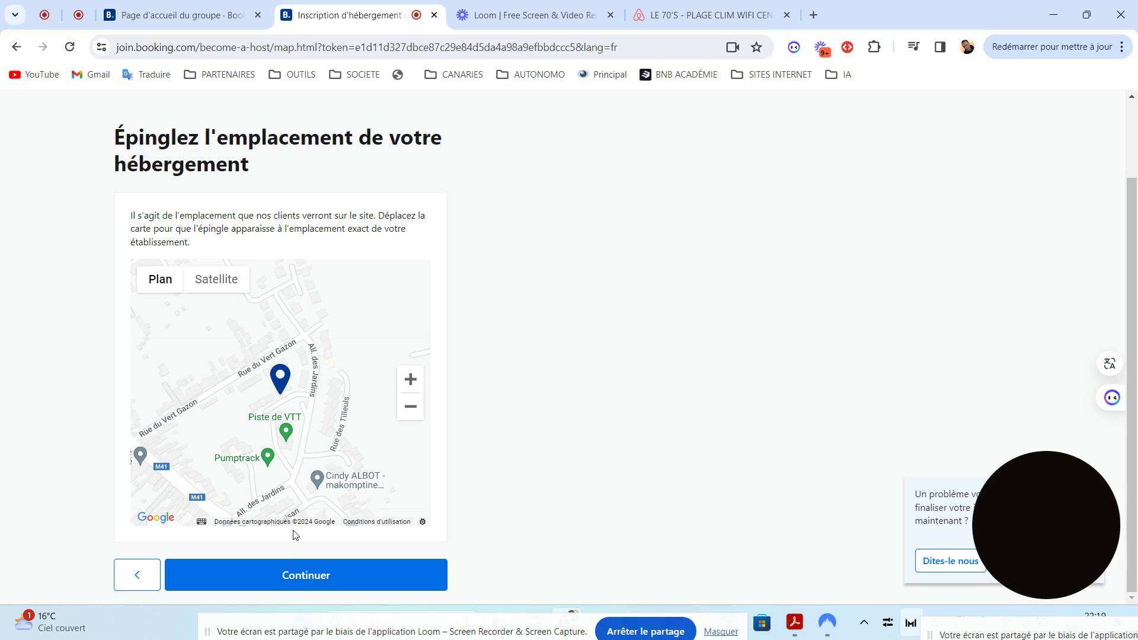
pyautogui.click(283, 572)
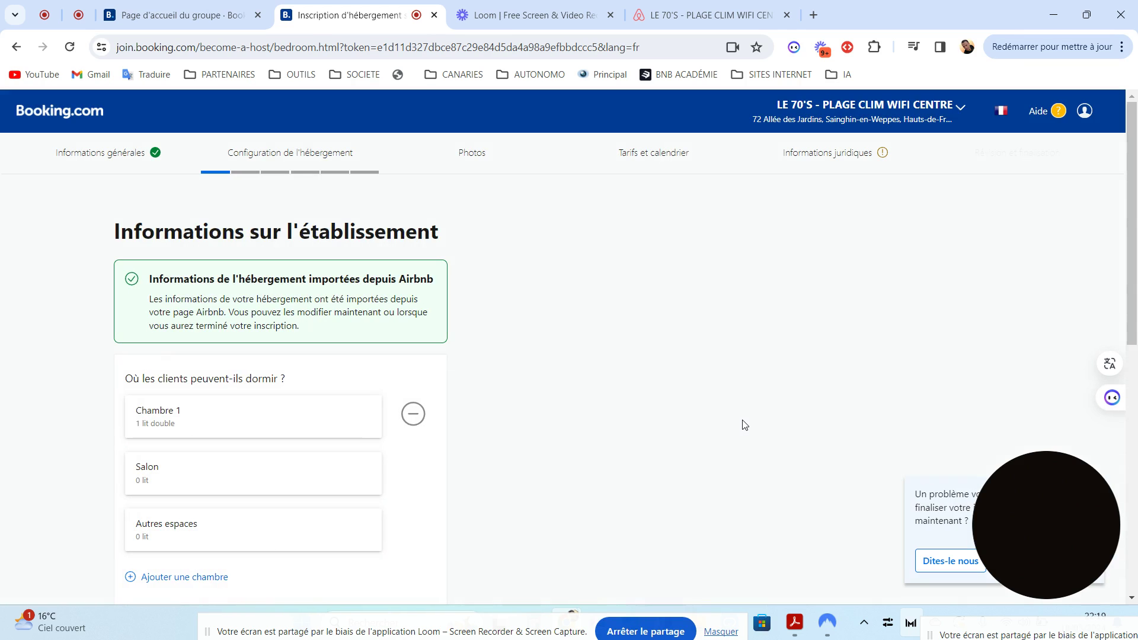
# Open the Chambre 1 card, which currently lists one double bed
pyautogui.scroll(-1, 1133, 228)
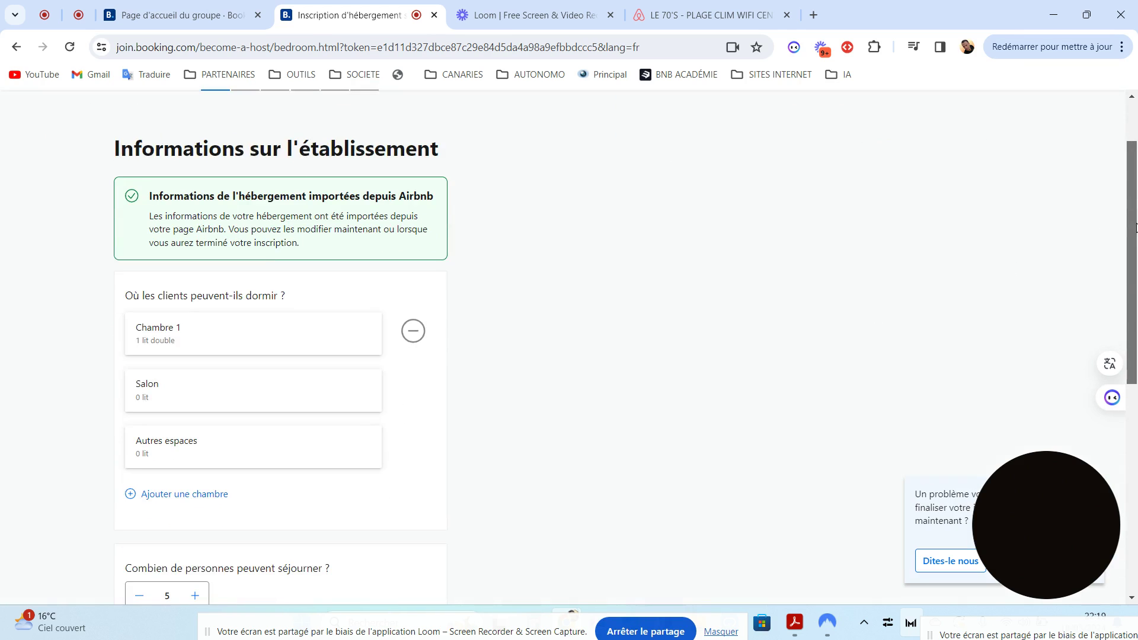
pyautogui.moveTo(1134, 228); pyautogui.dragTo(1134, 280)
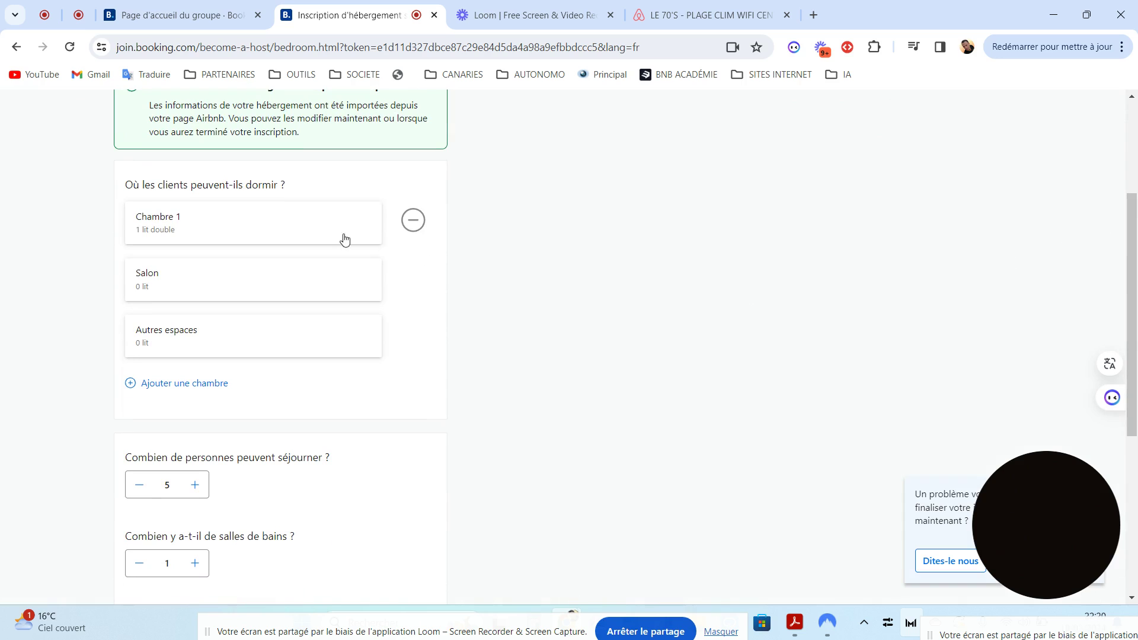
pyautogui.click(268, 232)
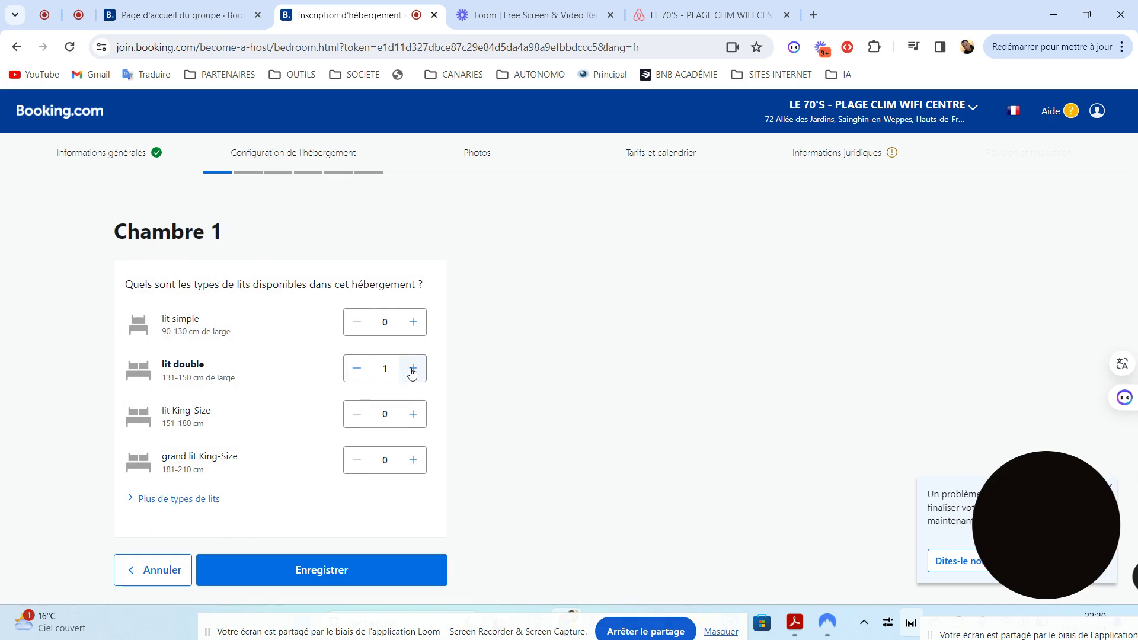
# Replace Chambre 1's lit double with one lit simple and reveal the extra bed types
pyautogui.click(357, 370)
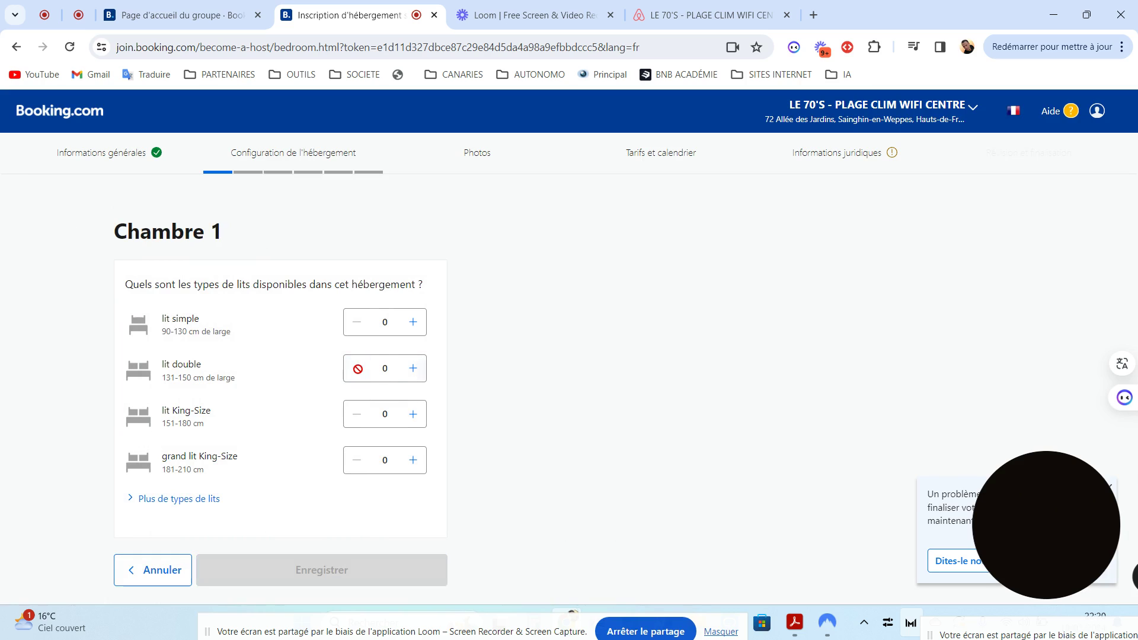
pyautogui.click(413, 322)
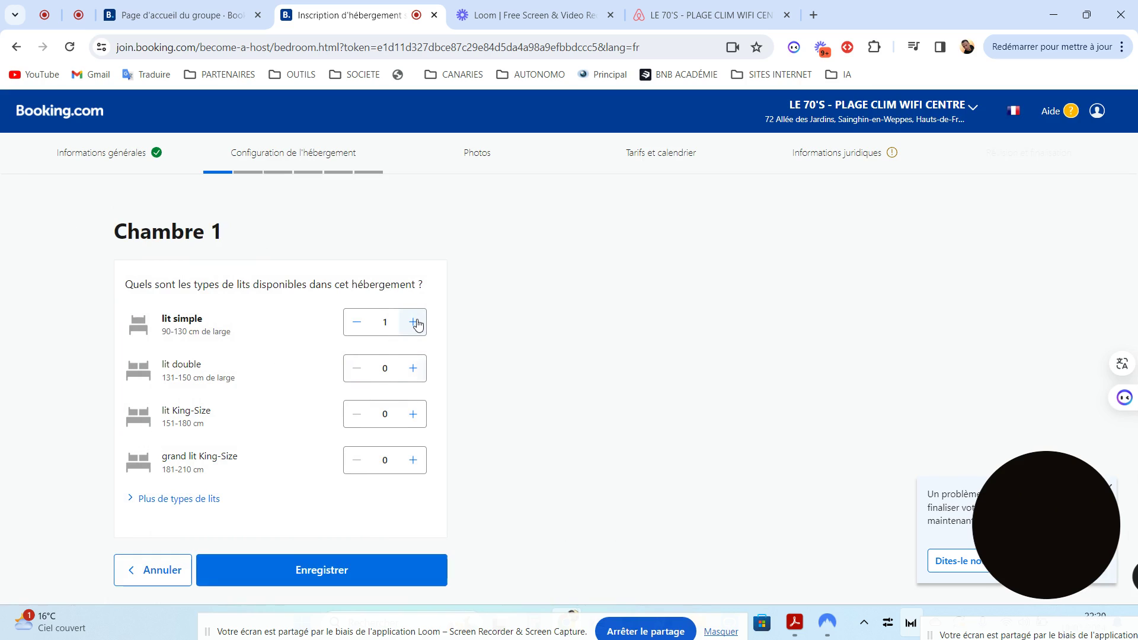
pyautogui.click(414, 322)
pyautogui.click(355, 325)
pyautogui.click(177, 500)
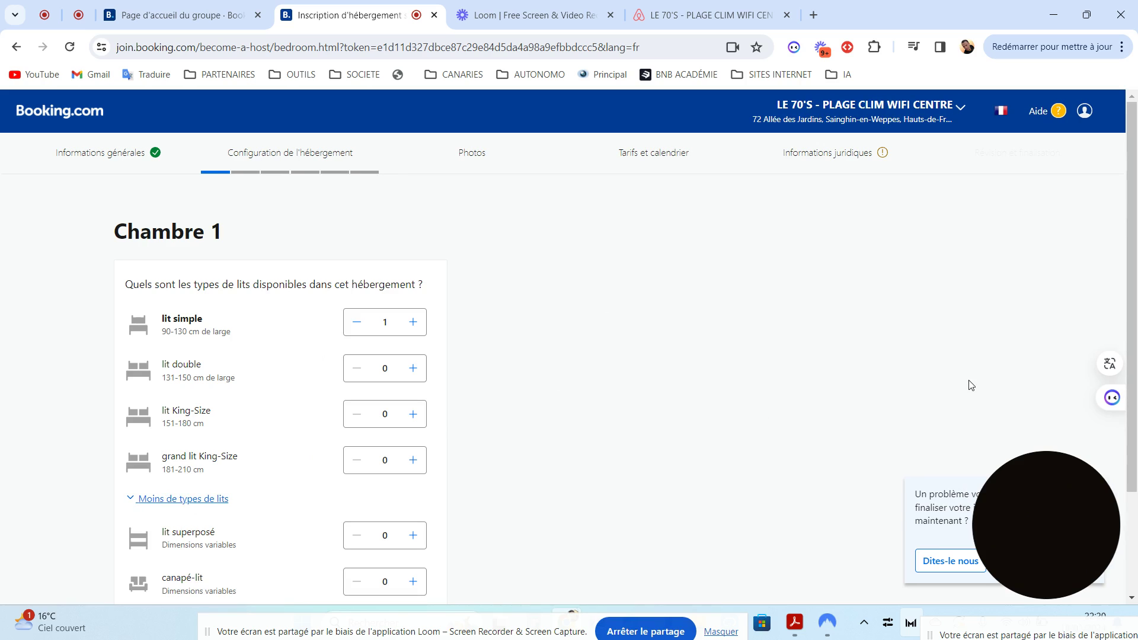
pyautogui.moveTo(1133, 231); pyautogui.dragTo(1133, 336)
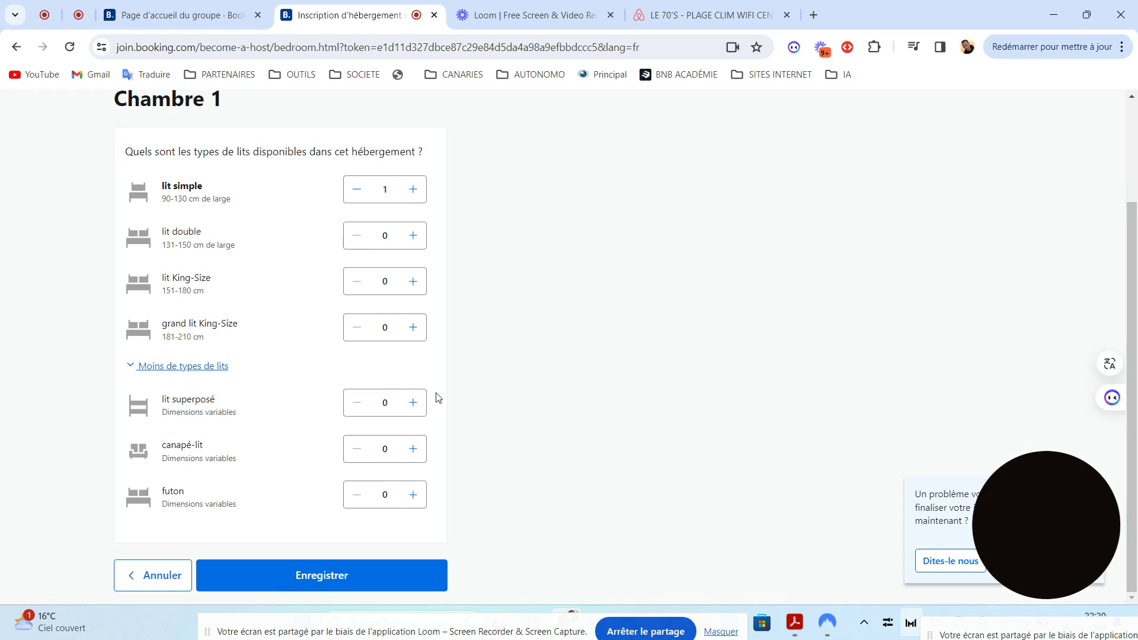
pyautogui.click(23, 51)
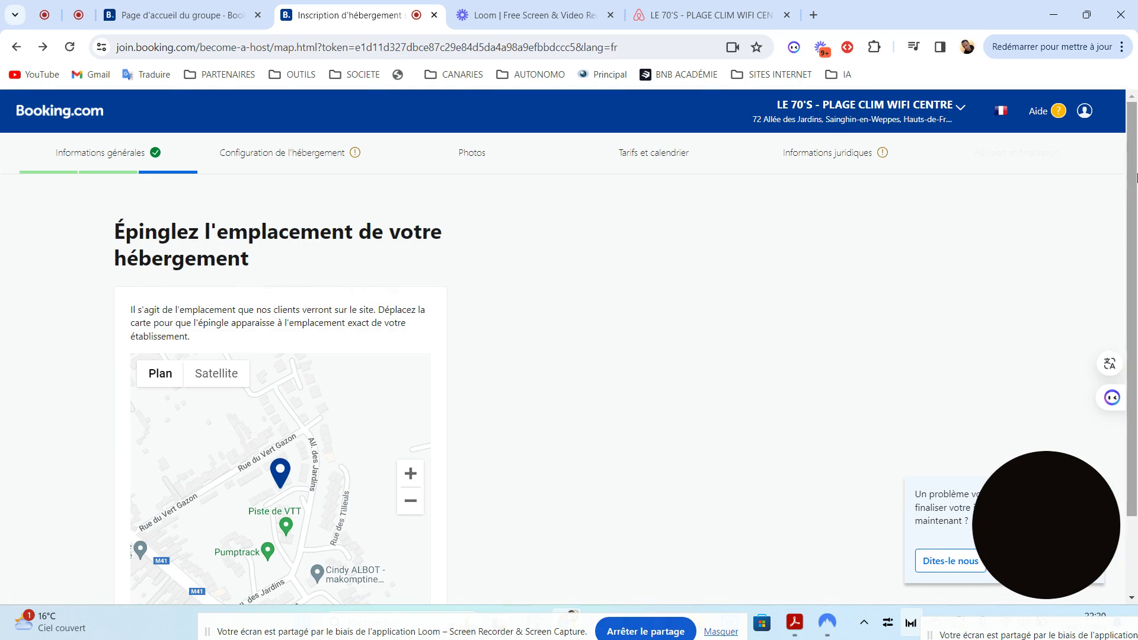
pyautogui.scroll(-2, 237, 474)
pyautogui.click(299, 572)
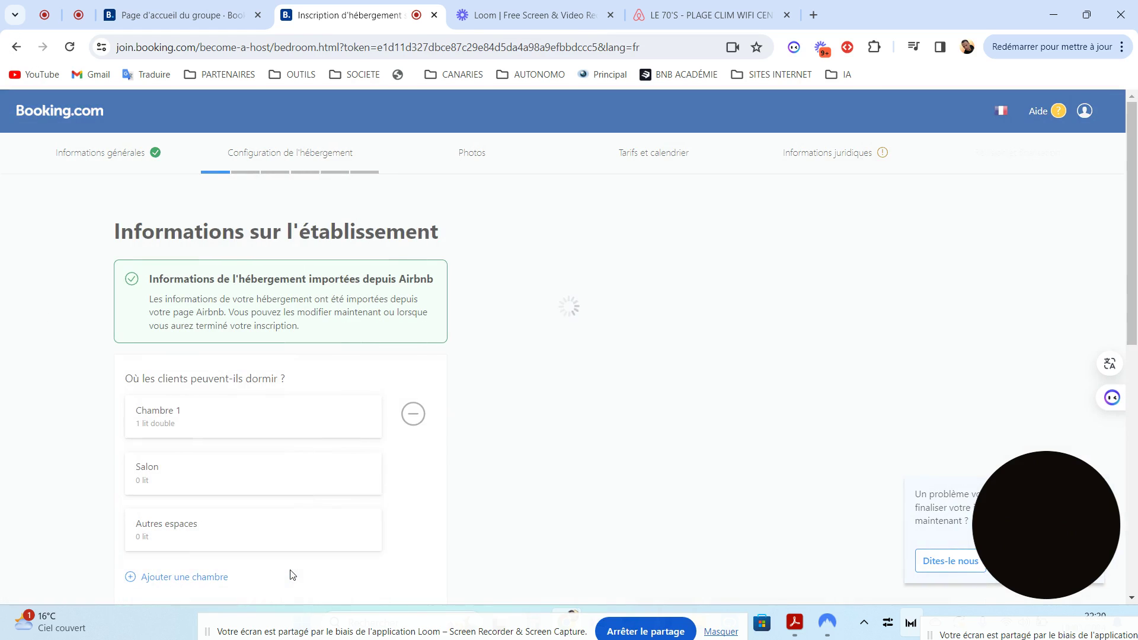
pyautogui.scroll(-2, 1134, 296)
pyautogui.scroll(-2, 1135, 296)
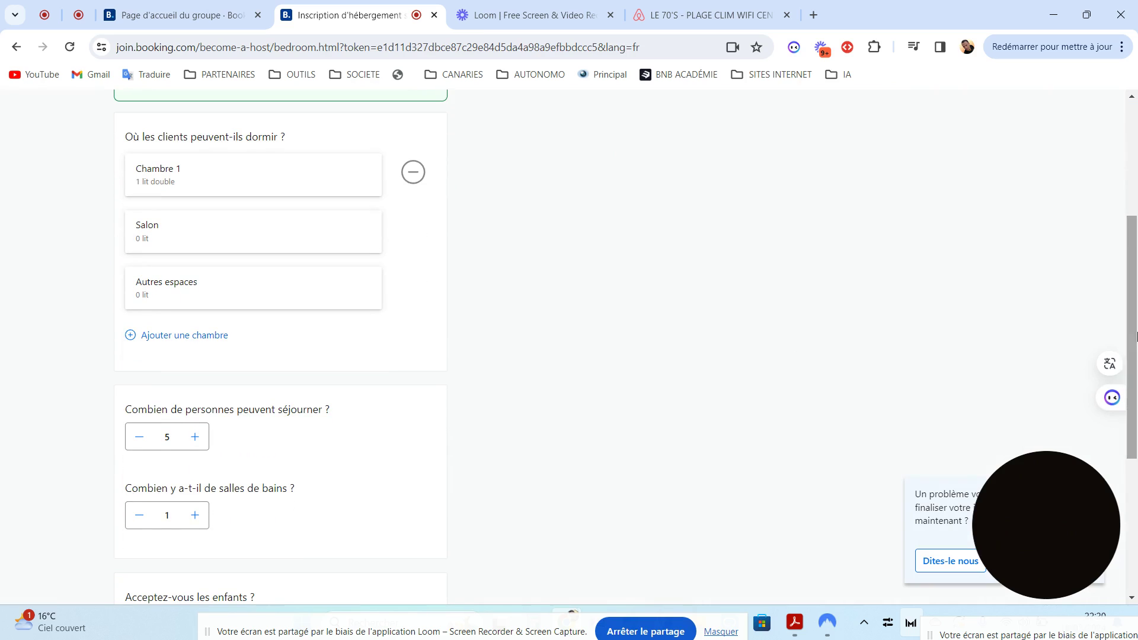
pyautogui.click(270, 243)
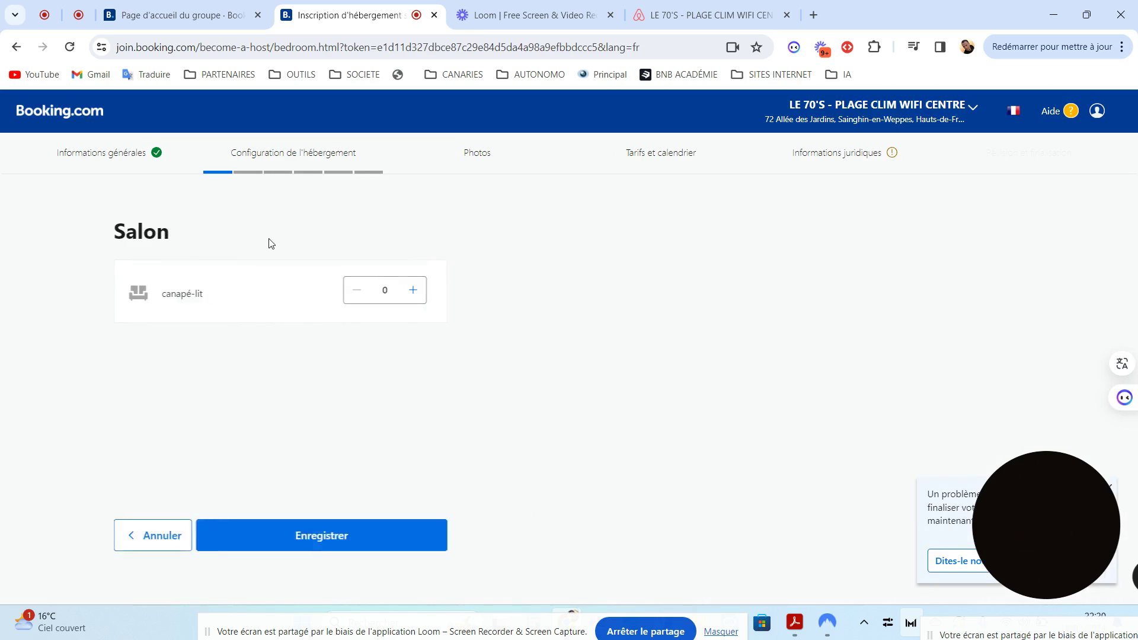
pyautogui.click(16, 47)
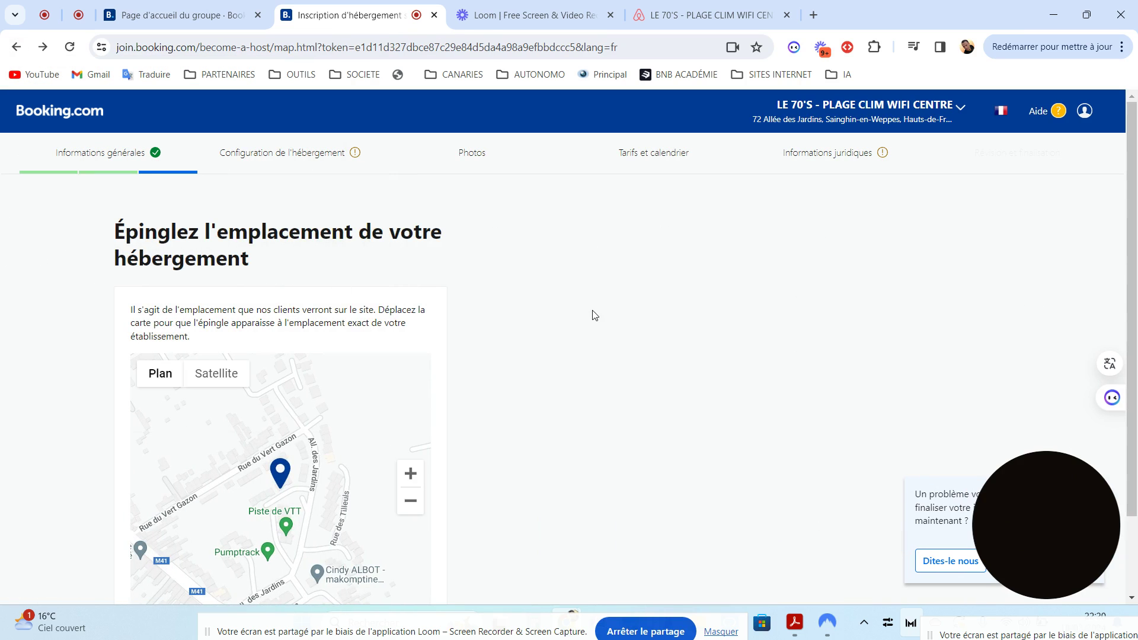
pyautogui.scroll(-2, 1099, 360)
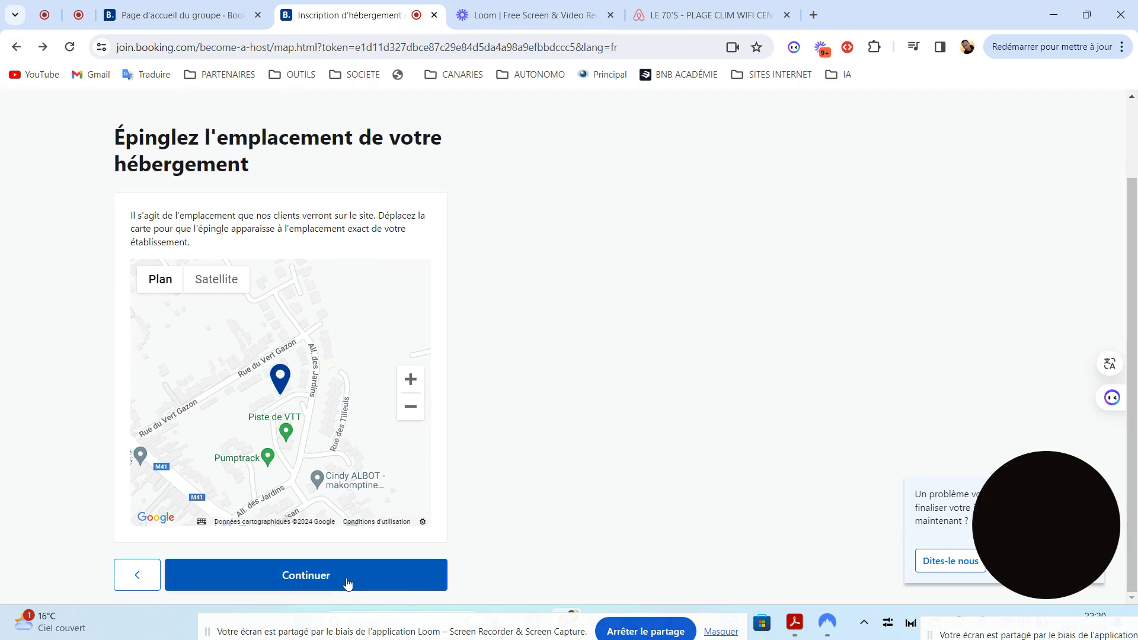
pyautogui.click(347, 580)
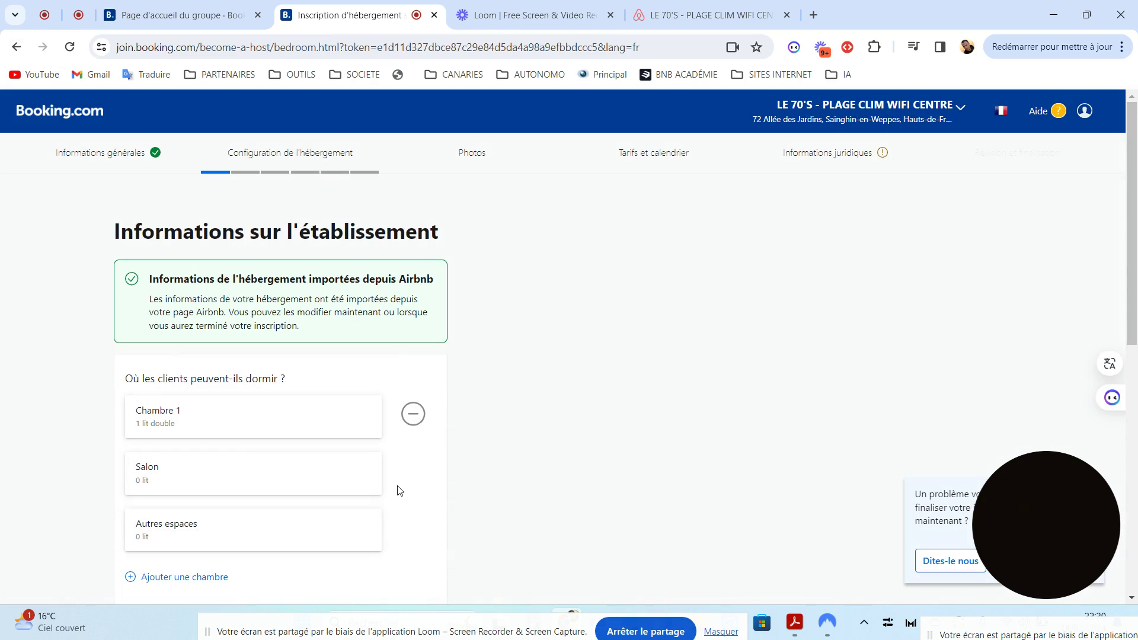
pyautogui.scroll(-6, 1135, 241)
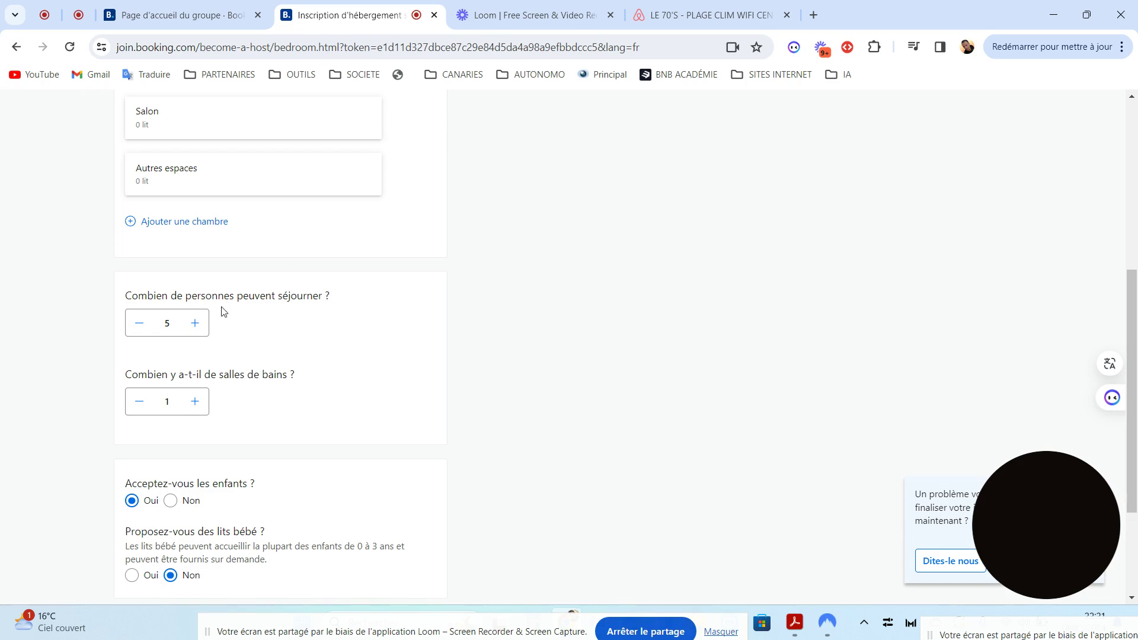
# Enter 45 m² in Superficie de l'appartement and submit the property details
pyautogui.scroll(-2, 1135, 360)
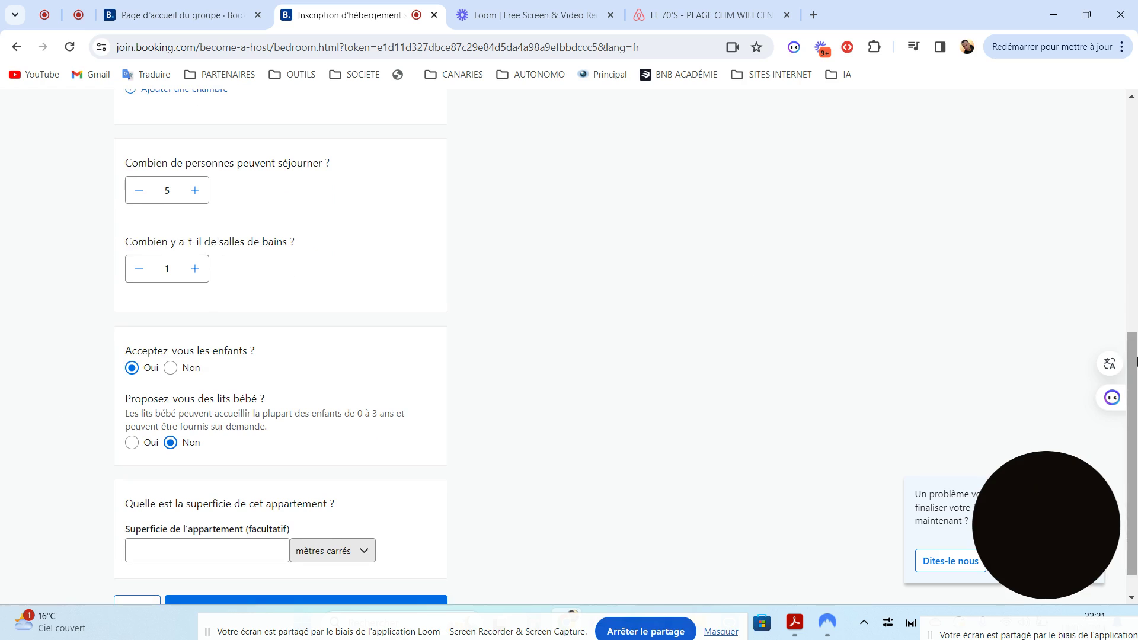
pyautogui.scroll(-1, 1135, 423)
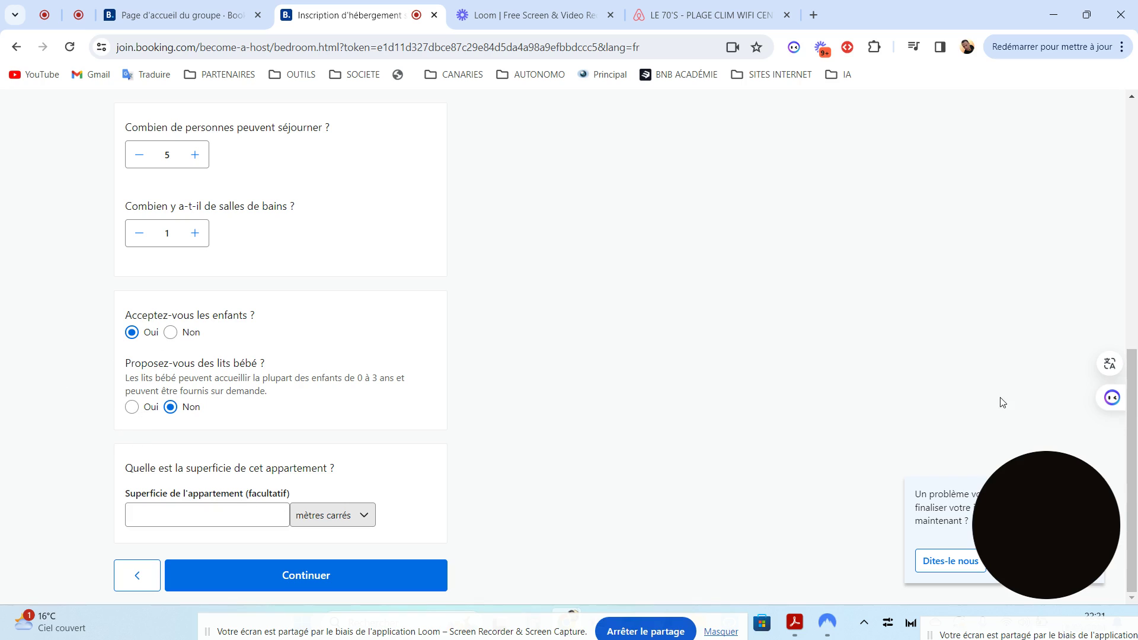
pyautogui.click(226, 519)
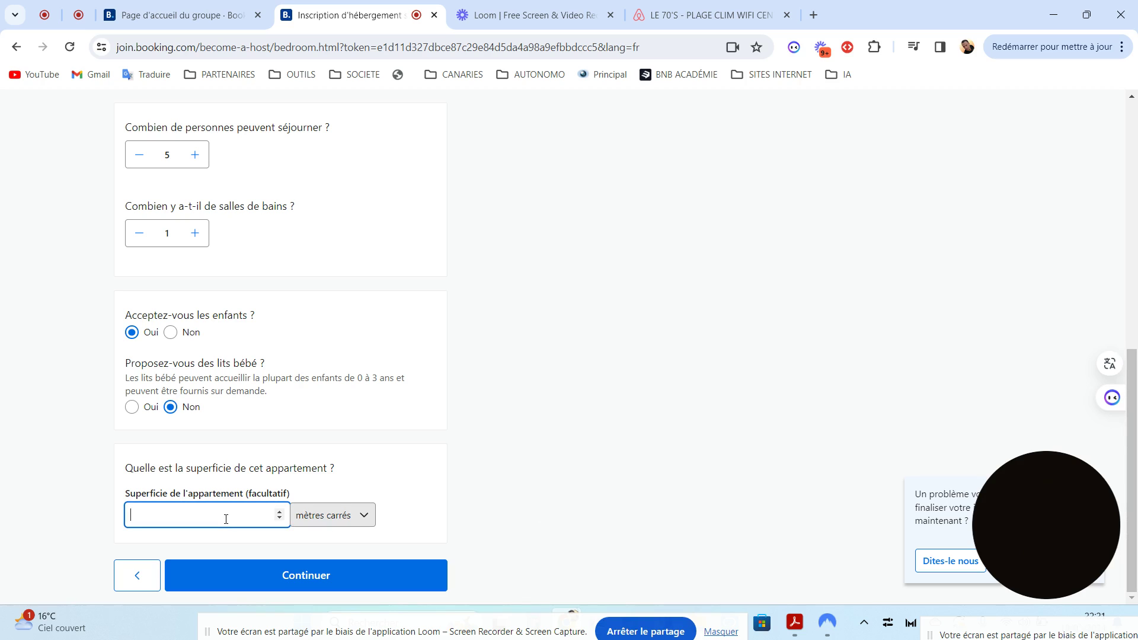
pyautogui.write('45')
pyautogui.click(270, 577)
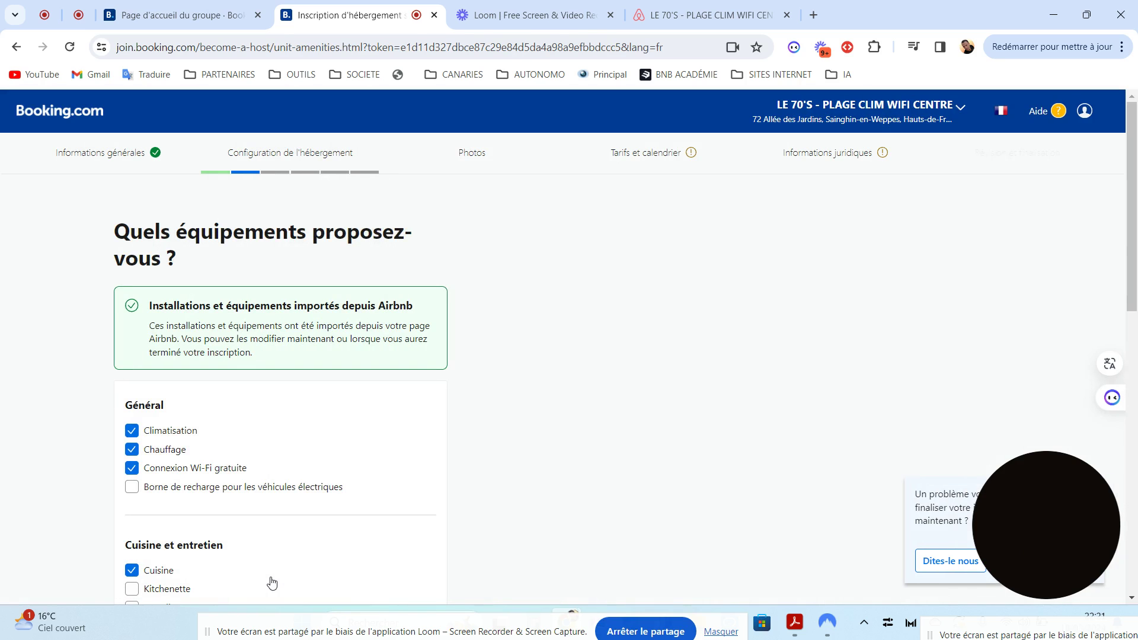
# Scroll through the imported amenities checklist without changes and continue
pyautogui.scroll(-3, 1135, 291)
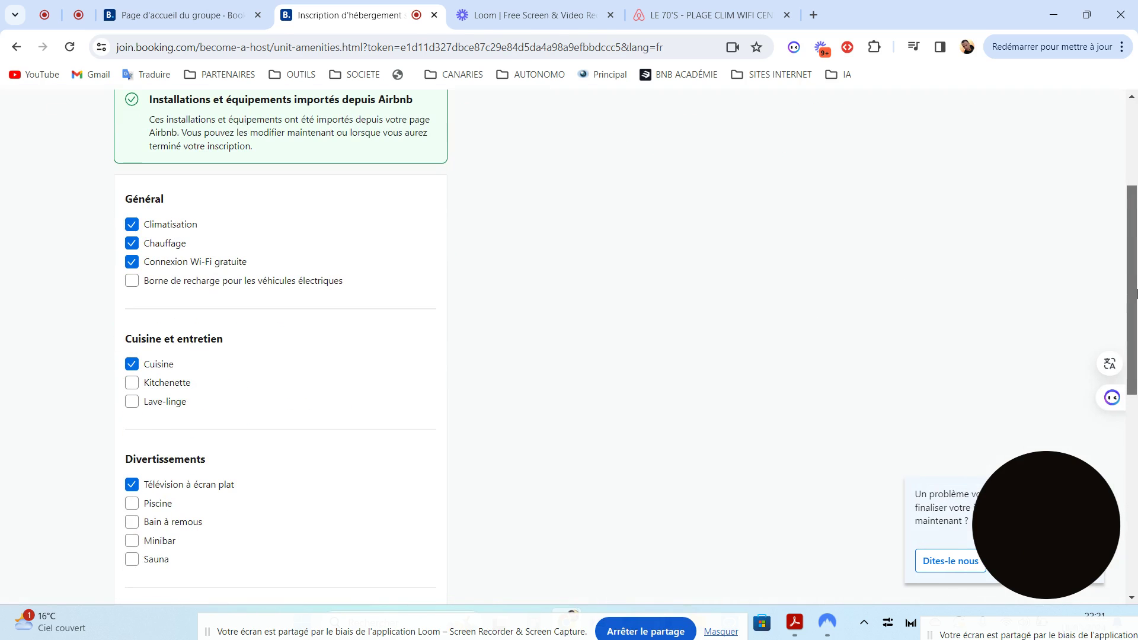
pyautogui.moveTo(1135, 291); pyautogui.dragTo(1105, 326)
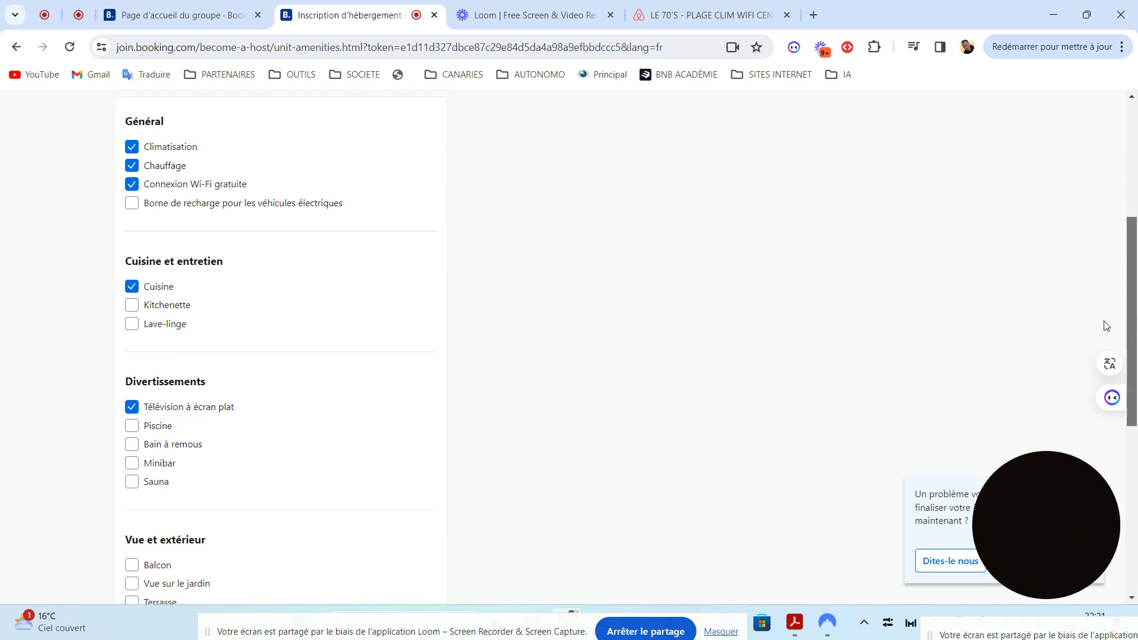
pyautogui.moveTo(1106, 325); pyautogui.dragTo(1106, 509)
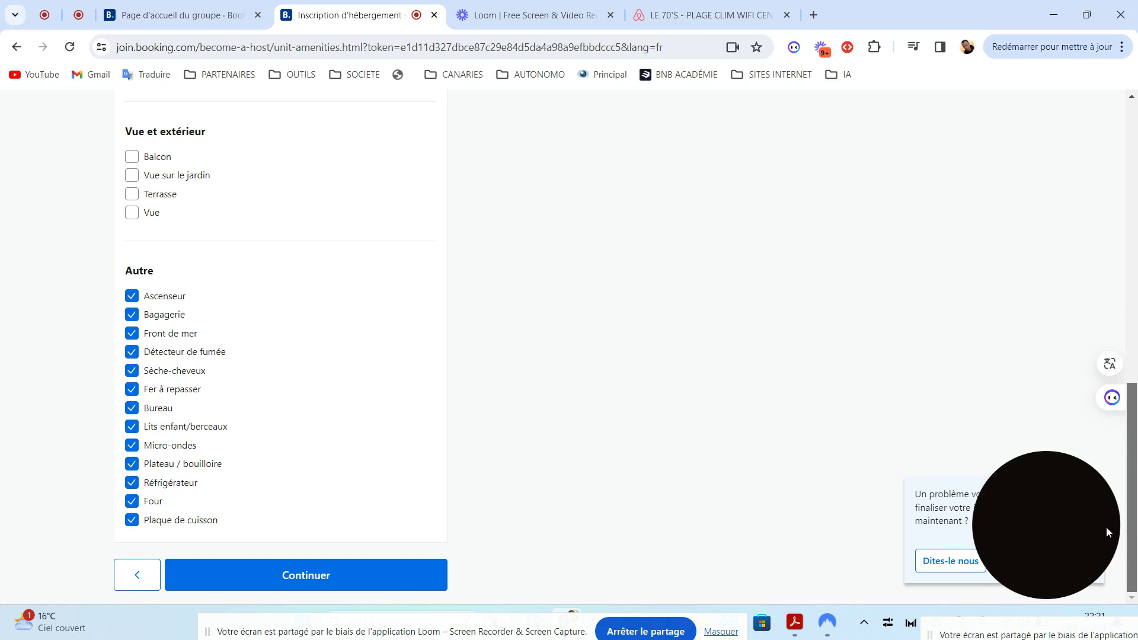
pyautogui.moveTo(1094, 456); pyautogui.dragTo(1097, 496)
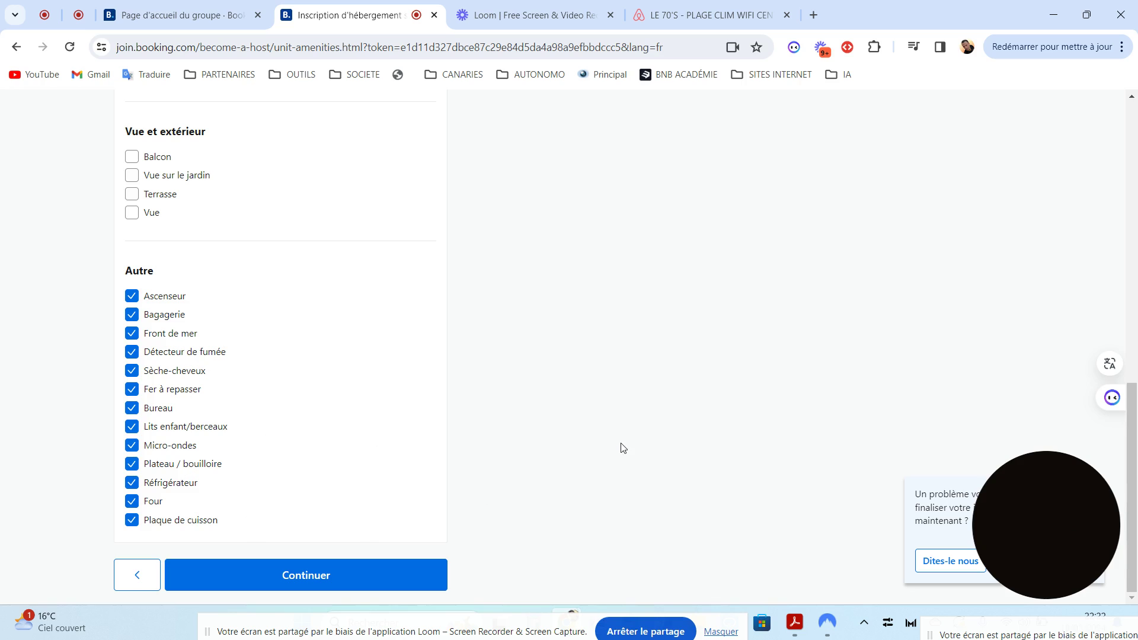
pyautogui.click(275, 579)
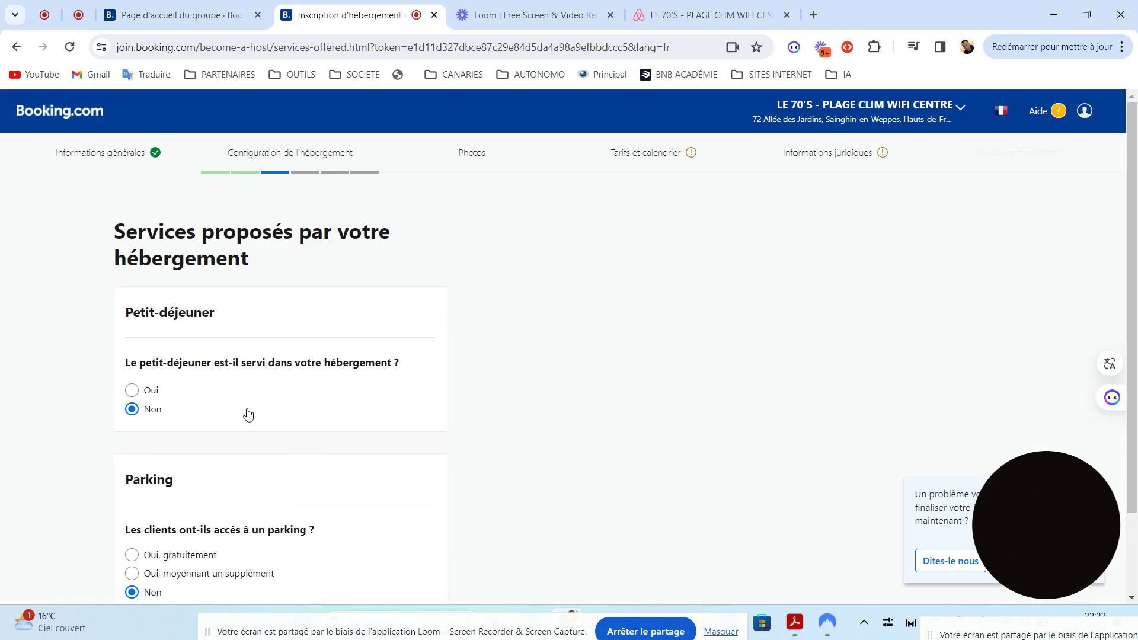
# Scroll the services page to review the breakfast and parking questions, both answered Non
pyautogui.scroll(-2, 1135, 308)
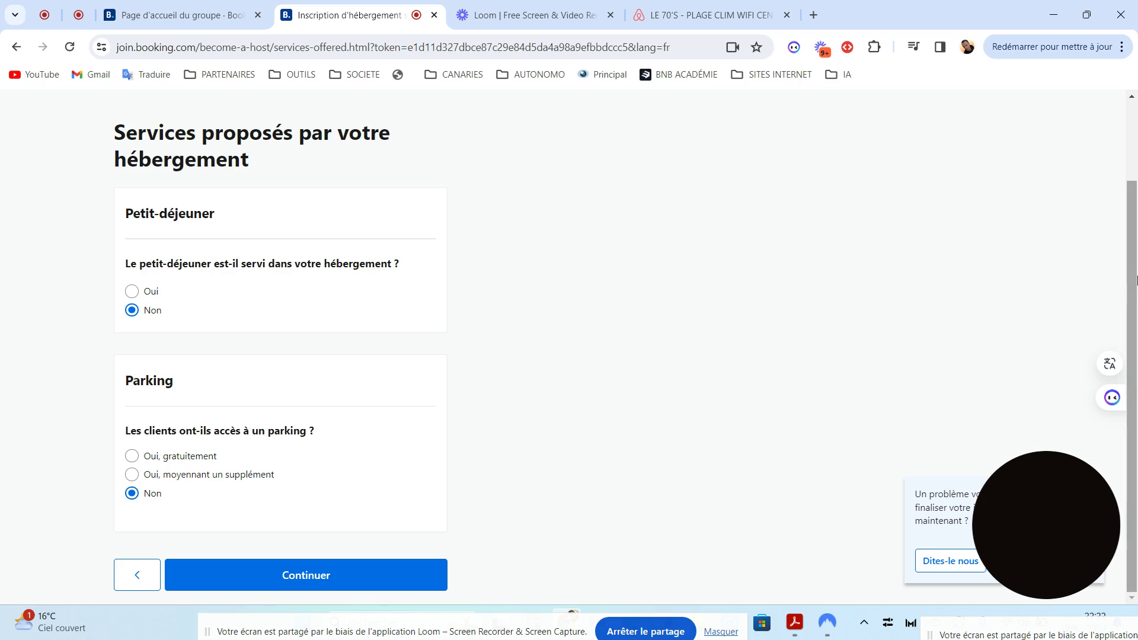
pyautogui.scroll(1, 1136, 249)
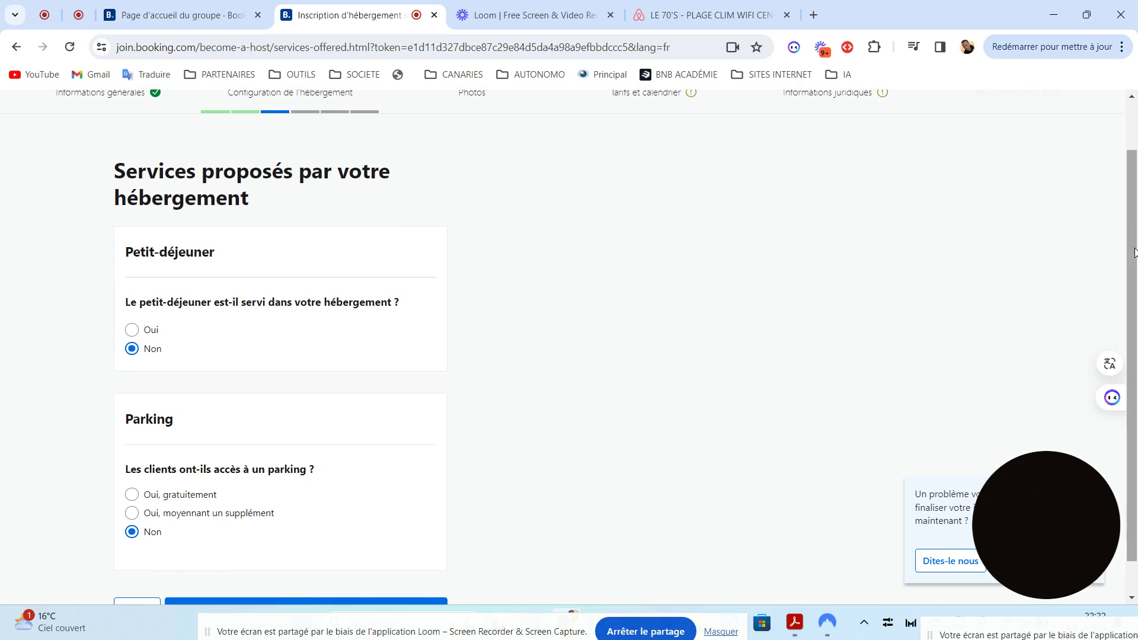
pyautogui.moveTo(1129, 249); pyautogui.dragTo(1132, 286)
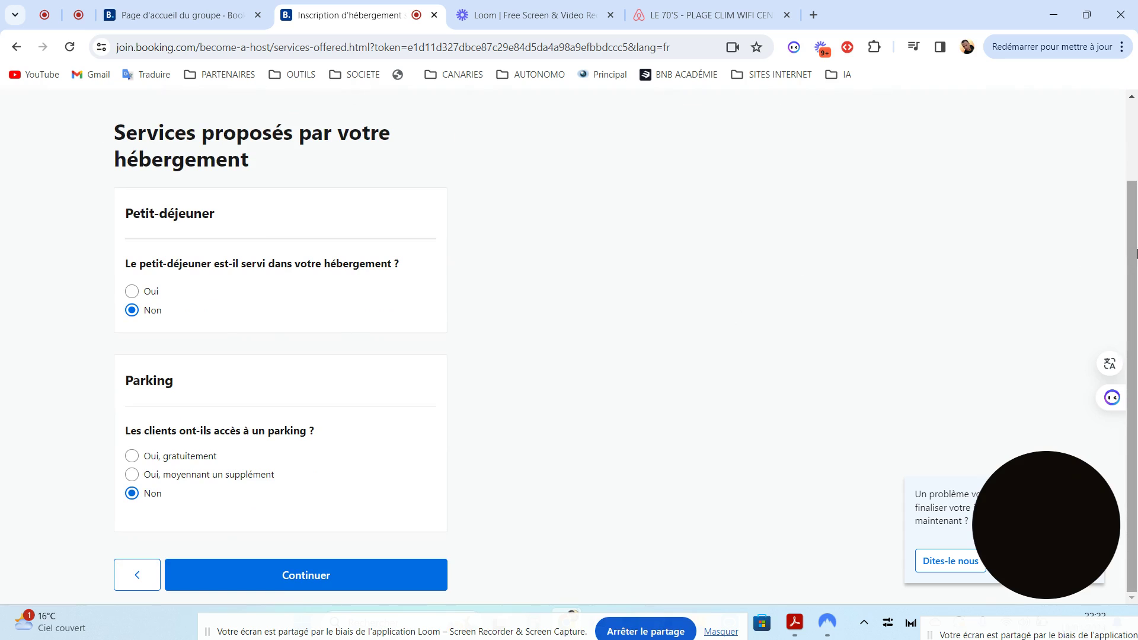
pyautogui.moveTo(1132, 252); pyautogui.dragTo(1133, 215)
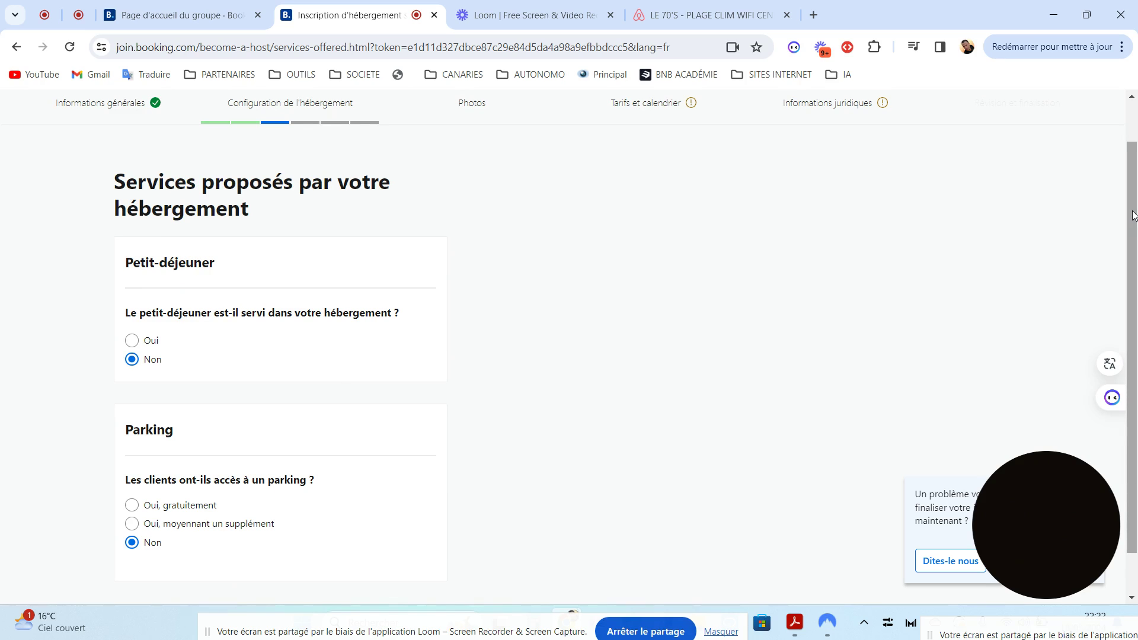
pyautogui.moveTo(1132, 215); pyautogui.dragTo(1133, 257)
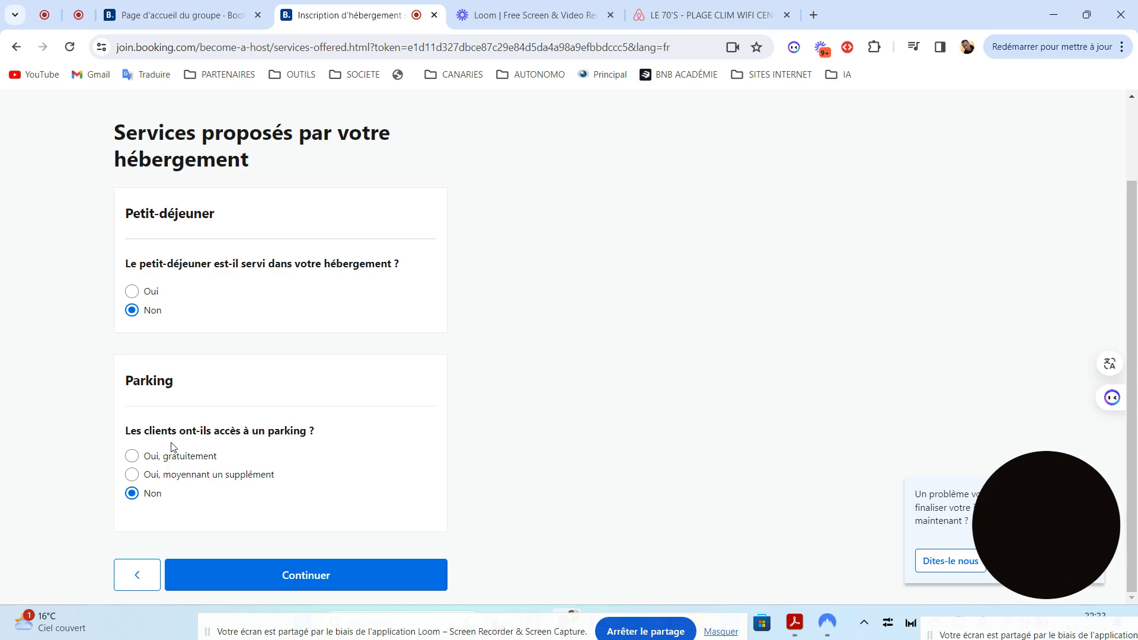
# Try offering paid parking with the price charged per day
pyautogui.click(159, 476)
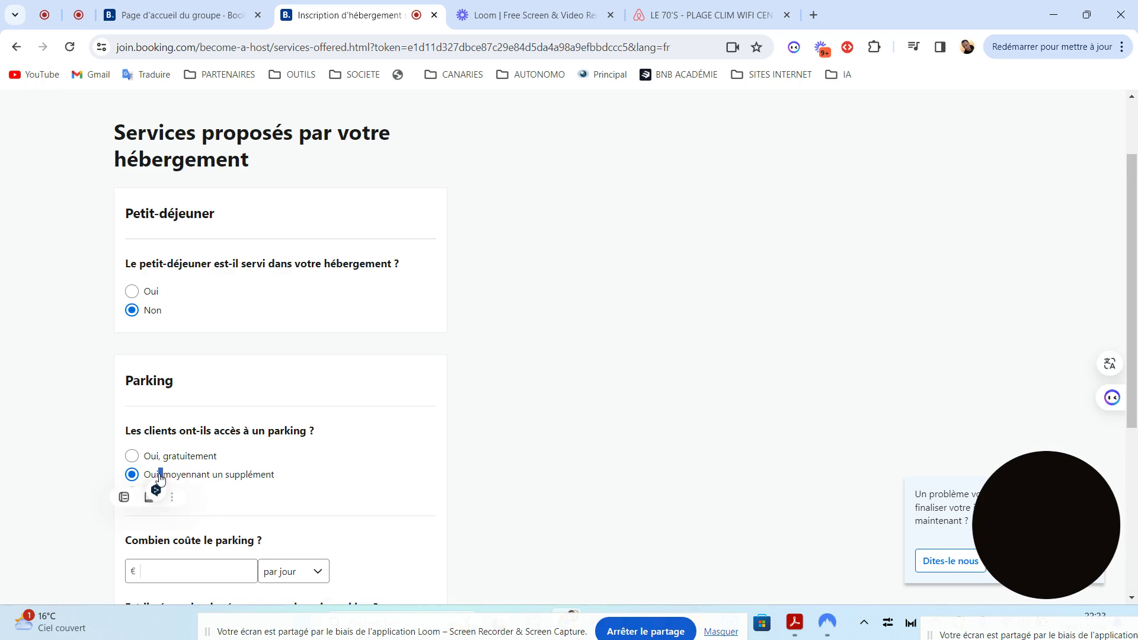
pyautogui.scroll(-3, 320, 332)
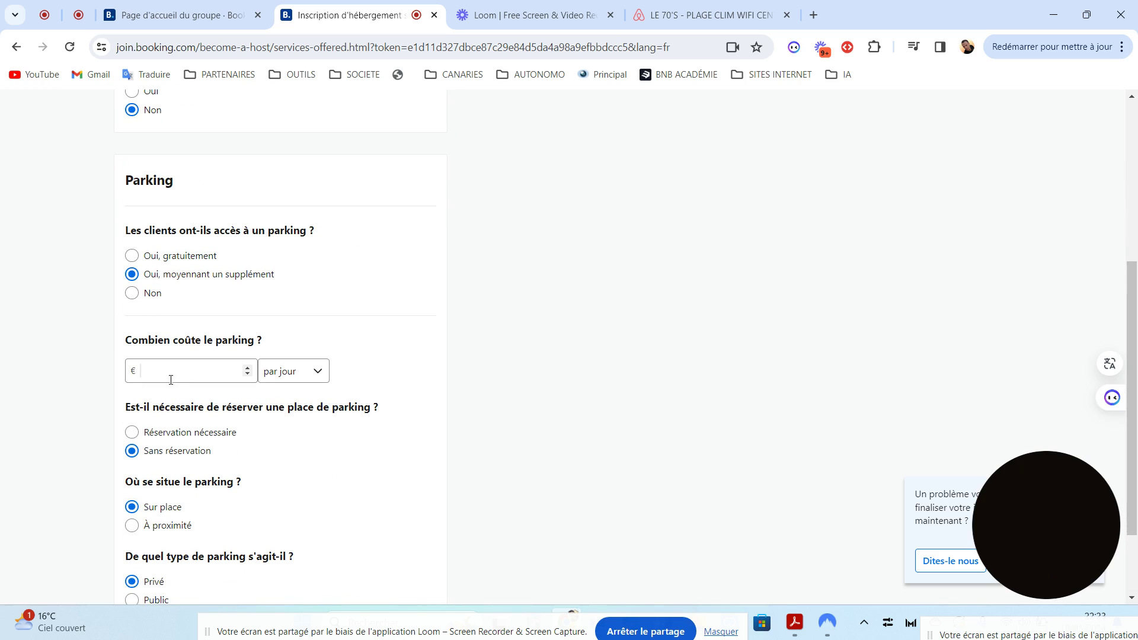
pyautogui.click(160, 372)
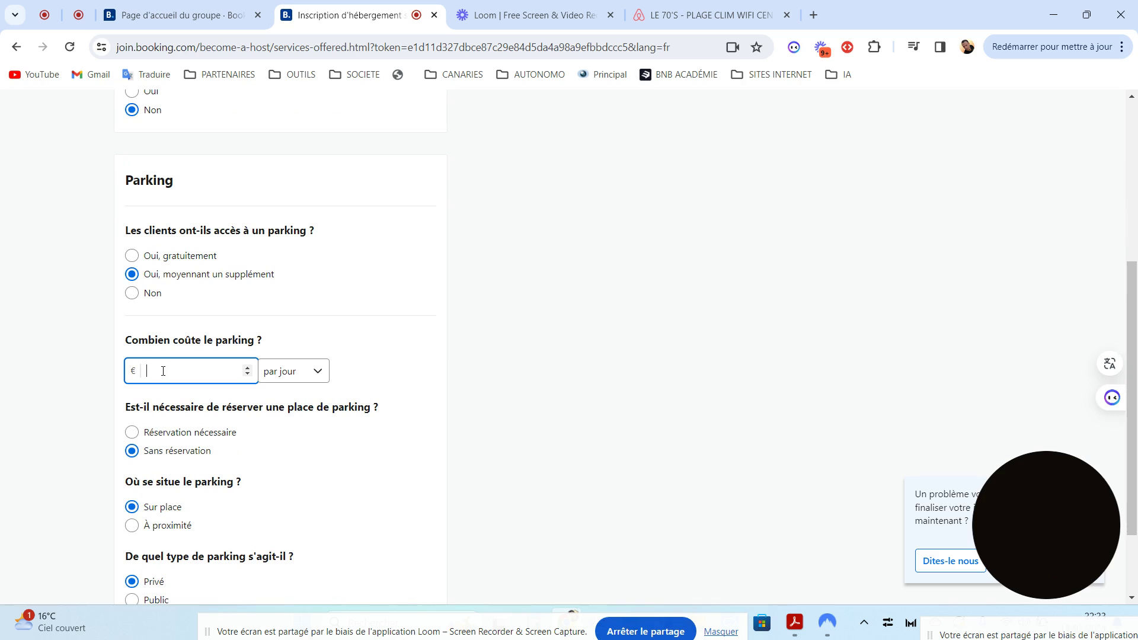
pyautogui.click(323, 373)
pyautogui.click(317, 373)
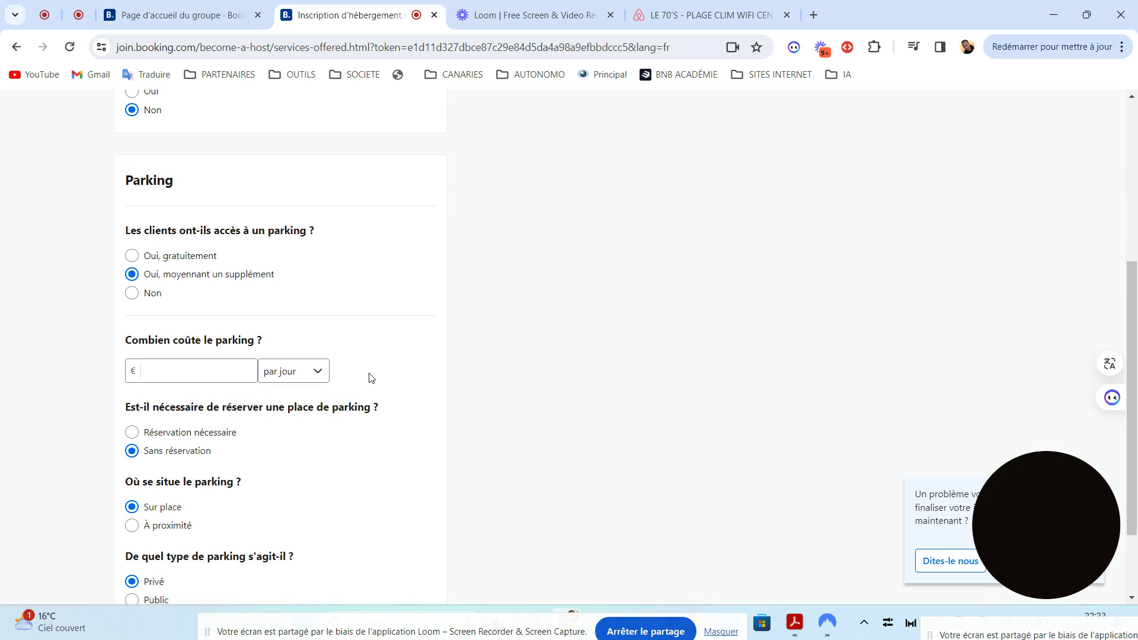
pyautogui.click(320, 373)
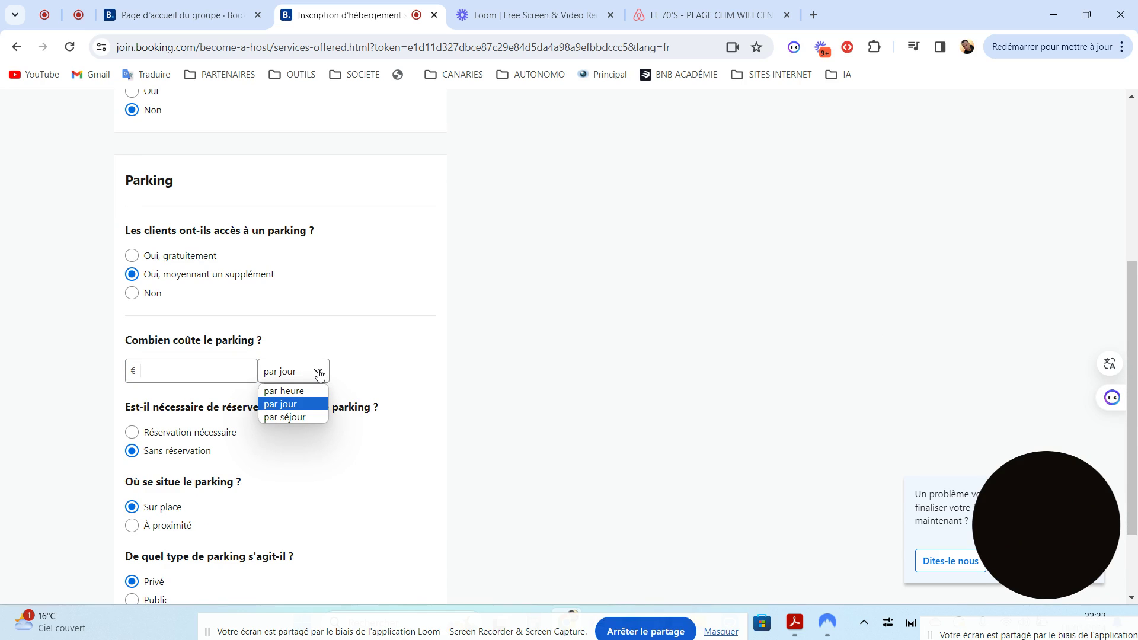
pyautogui.click(348, 377)
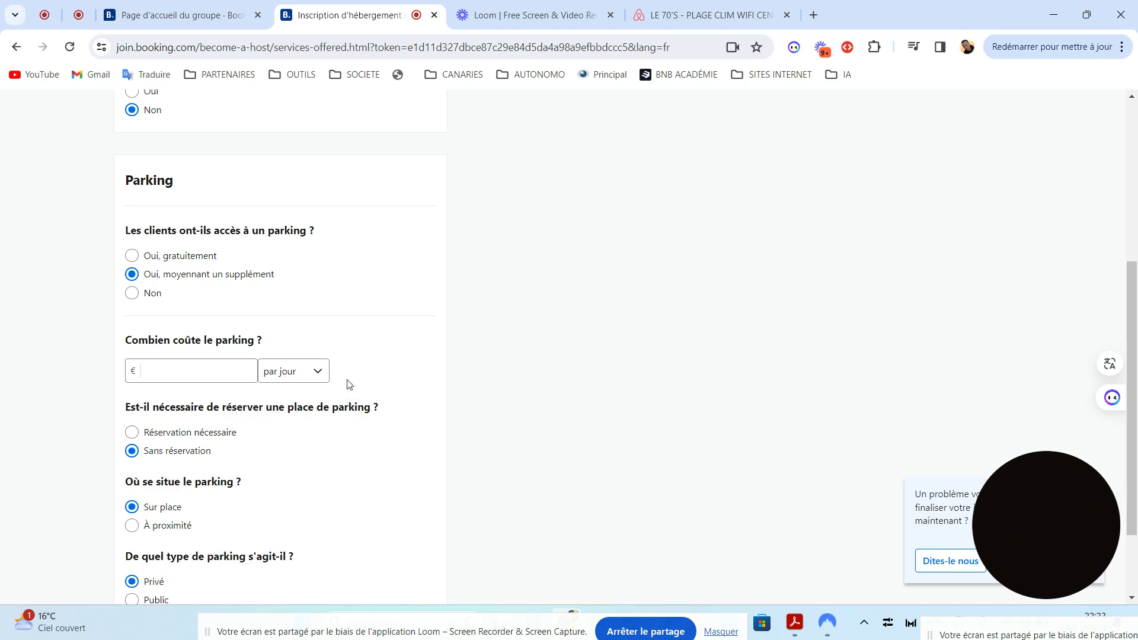
pyautogui.moveTo(1135, 388); pyautogui.dragTo(1135, 444)
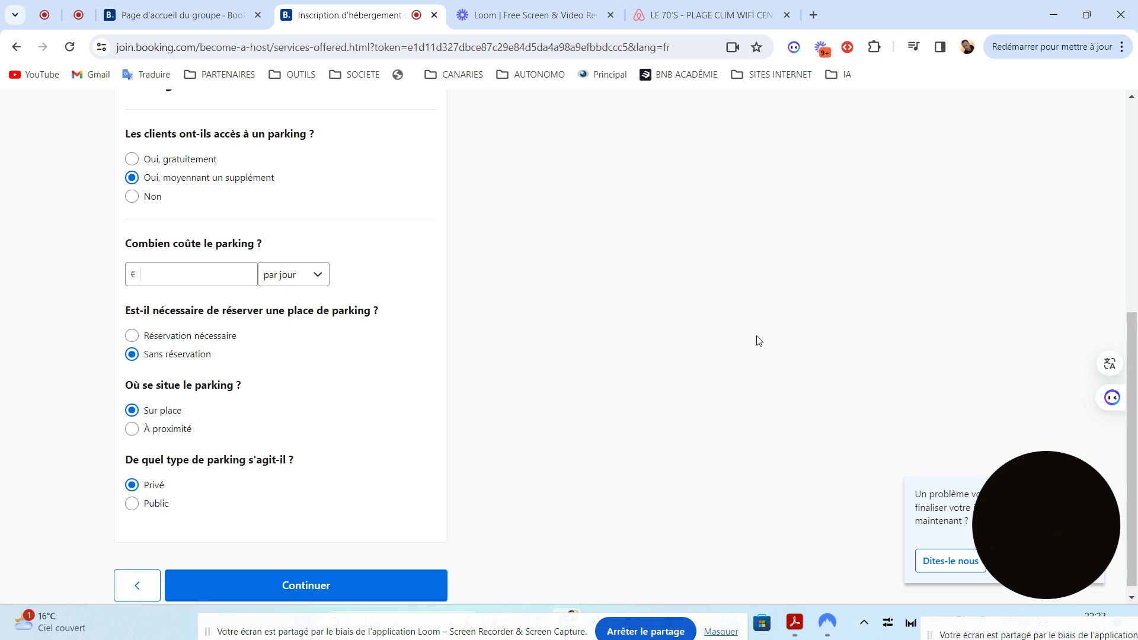
# Change parking back to no guest access, keep breakfast at Non, and continue
pyautogui.scroll(1, 720, 392)
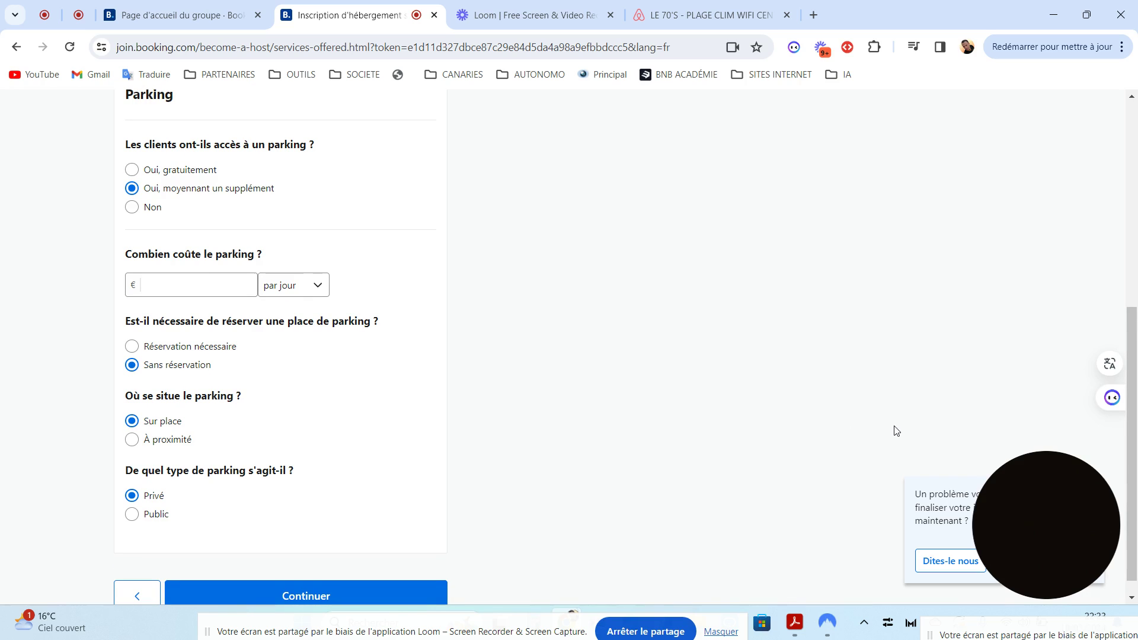
pyautogui.scroll(-1, 1136, 480)
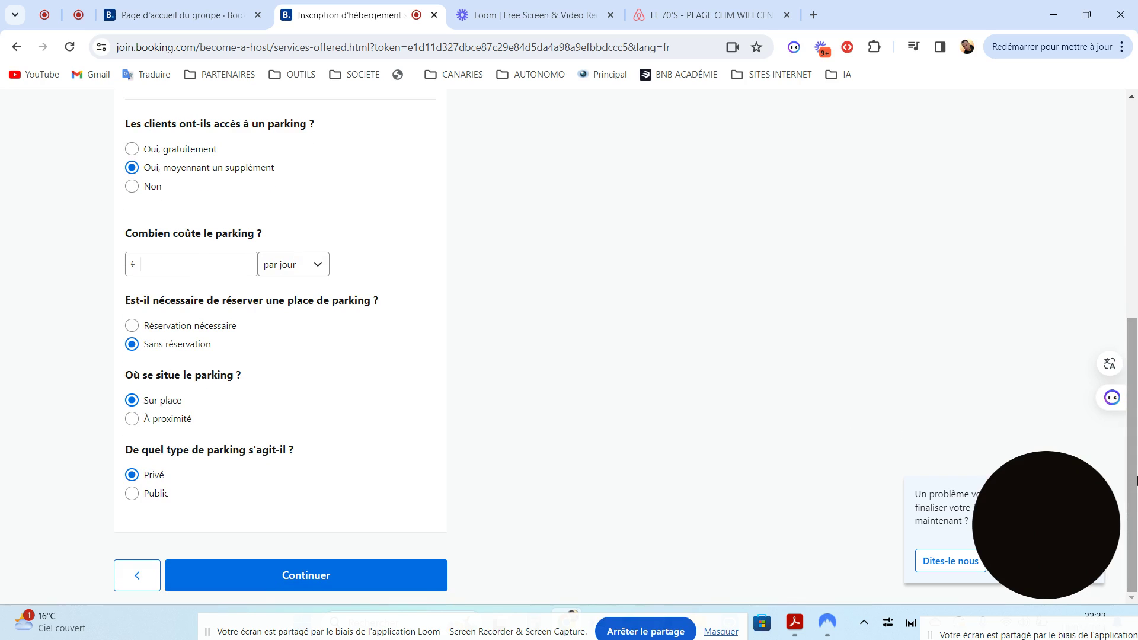
pyautogui.click(310, 572)
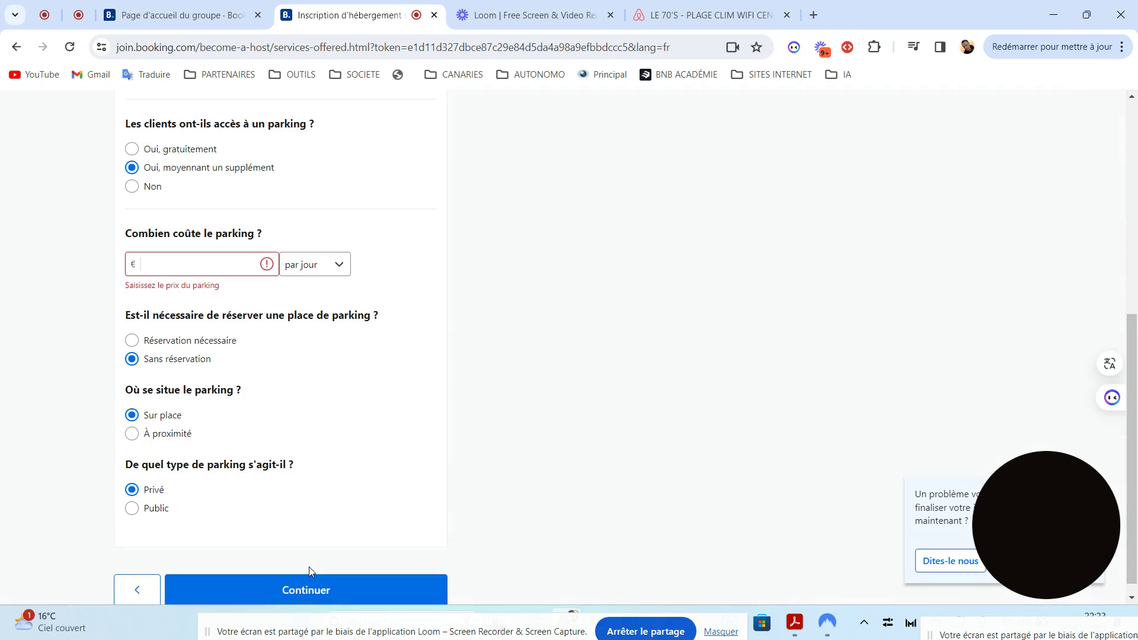
pyautogui.click(175, 263)
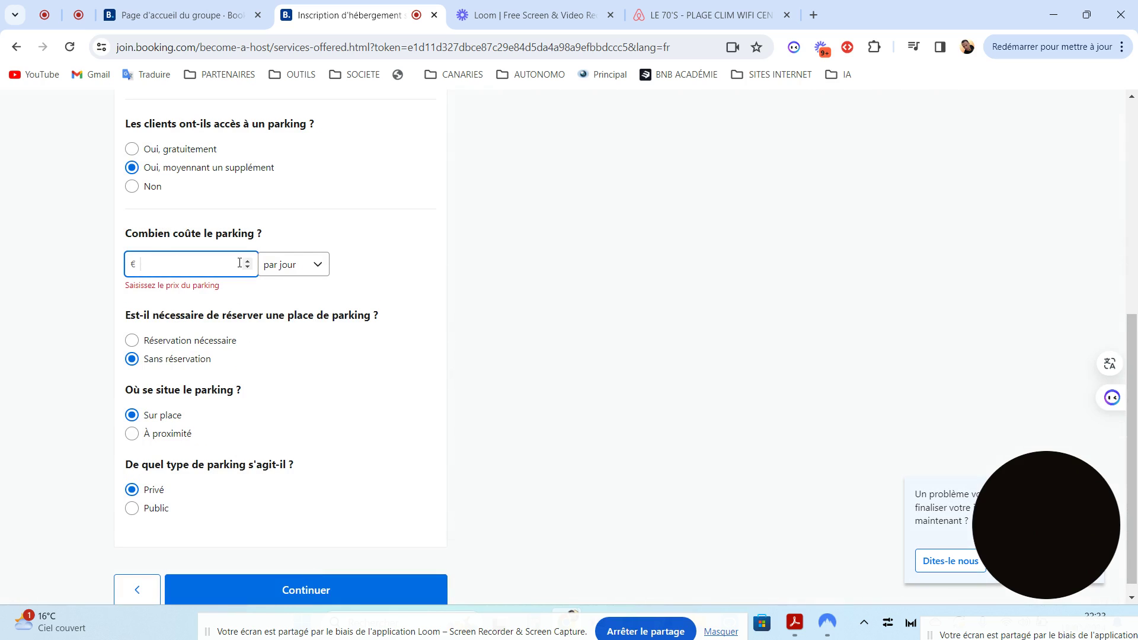
pyautogui.click(133, 187)
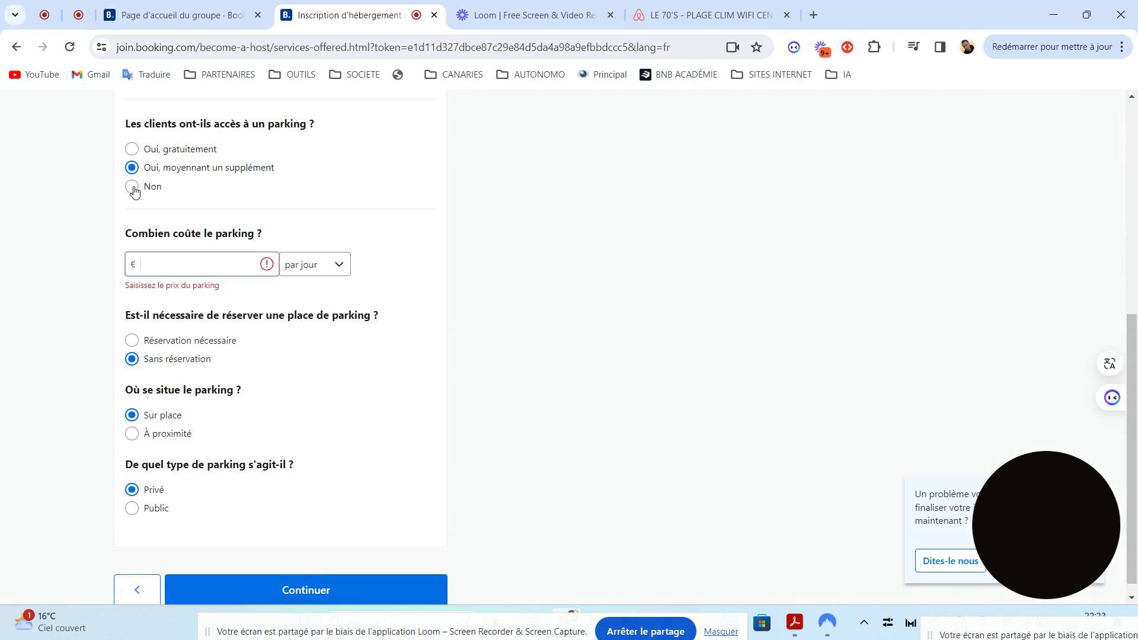
pyautogui.click(255, 574)
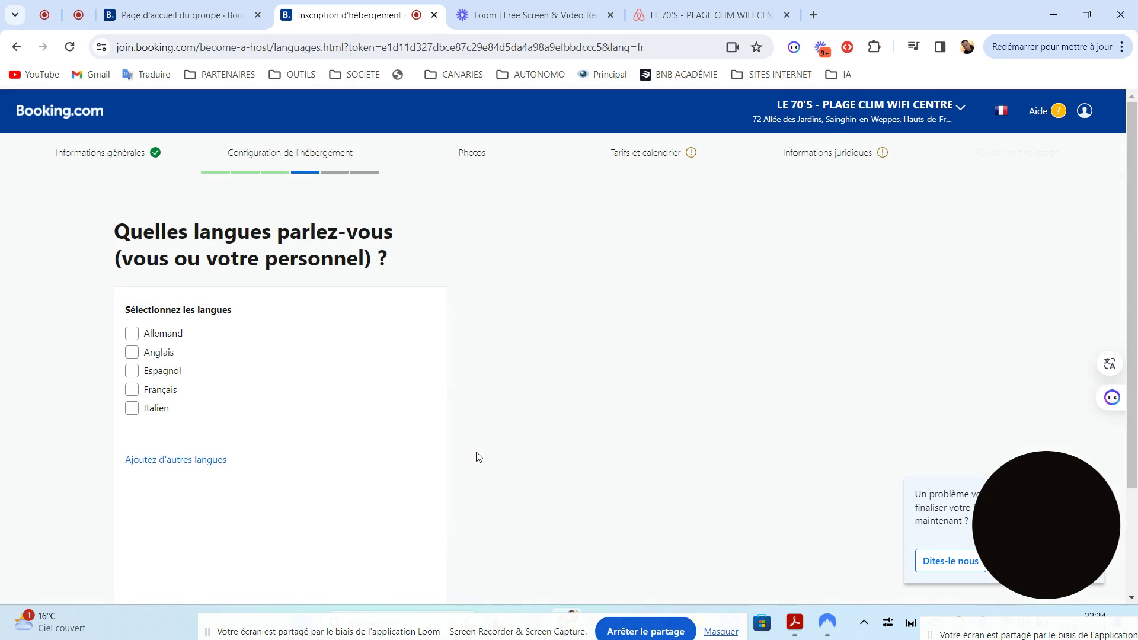
# Tick and then untick Allemand, Anglais, Espagnol, Français and Italien
pyautogui.moveTo(1135, 226); pyautogui.dragTo(1137, 313)
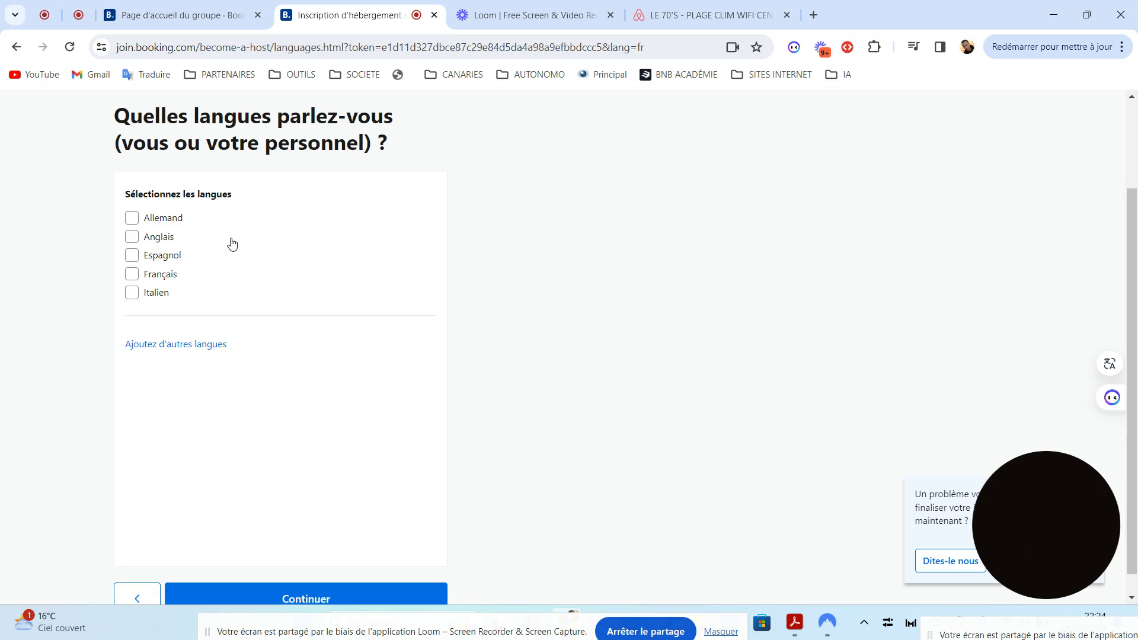
pyautogui.click(133, 219)
pyautogui.click(132, 238)
pyautogui.click(132, 255)
pyautogui.click(132, 274)
pyautogui.click(133, 295)
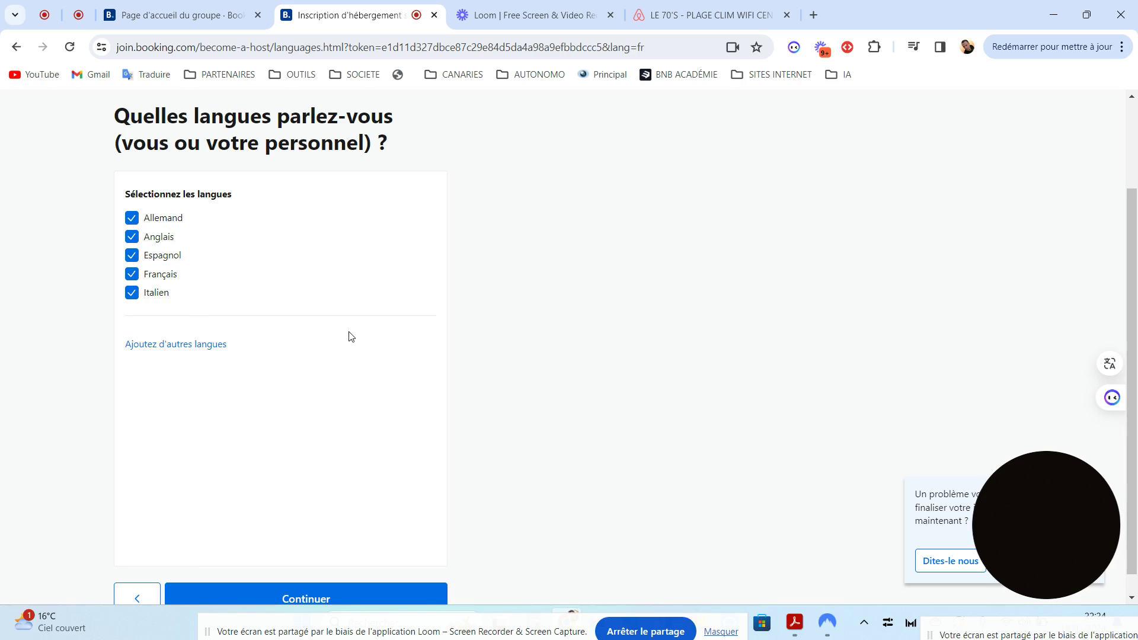
pyautogui.click(132, 219)
pyautogui.click(132, 237)
pyautogui.click(133, 256)
pyautogui.click(133, 276)
pyautogui.click(132, 294)
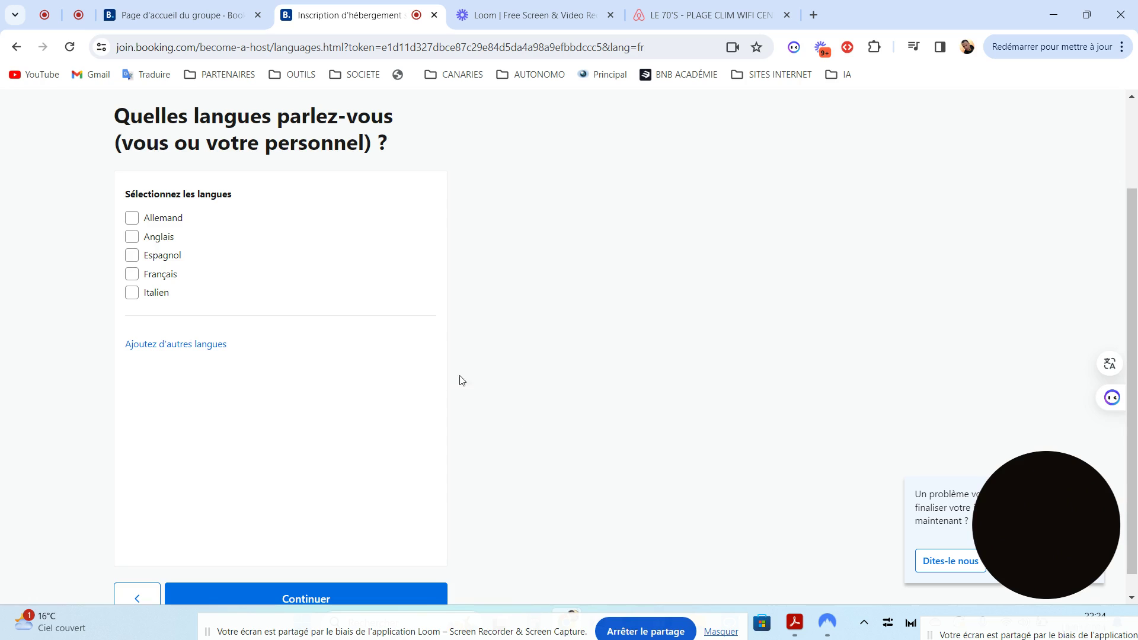
# Select Allemand and Anglais as spoken languages and continue
pyautogui.moveTo(1086, 504); pyautogui.dragTo(938, 197)
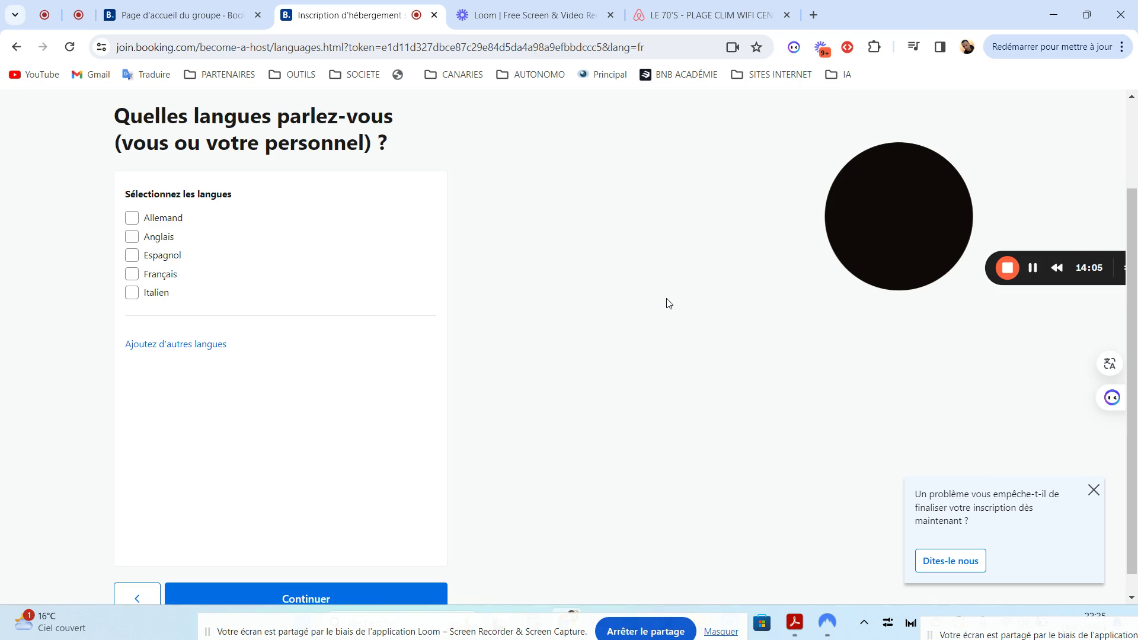
pyautogui.moveTo(866, 225); pyautogui.dragTo(897, 229)
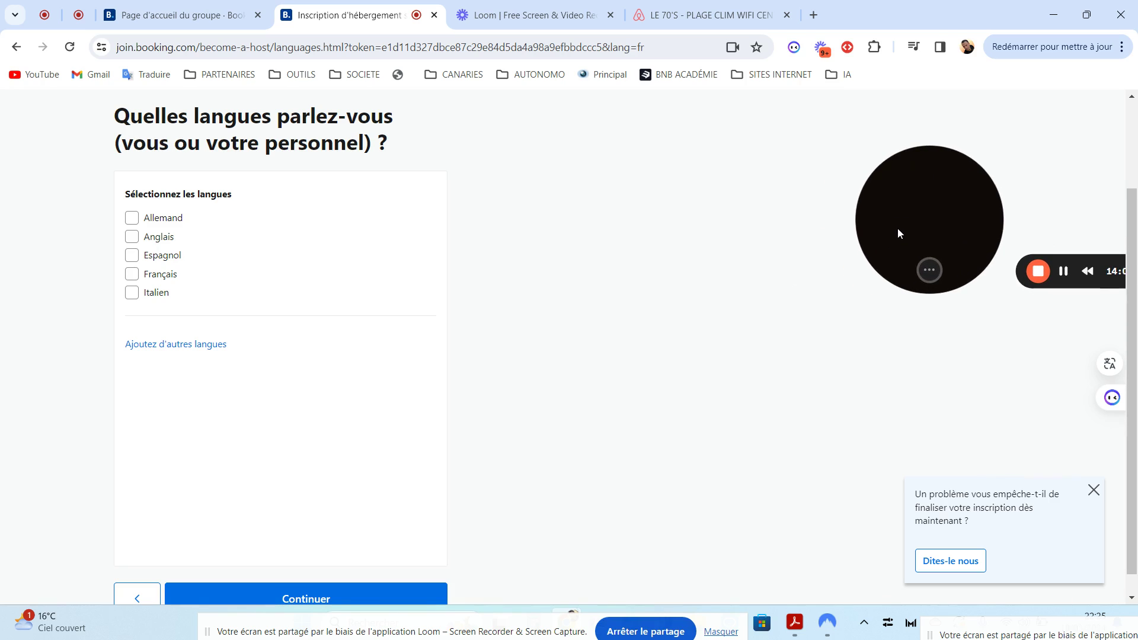
pyautogui.click(131, 218)
pyautogui.click(132, 237)
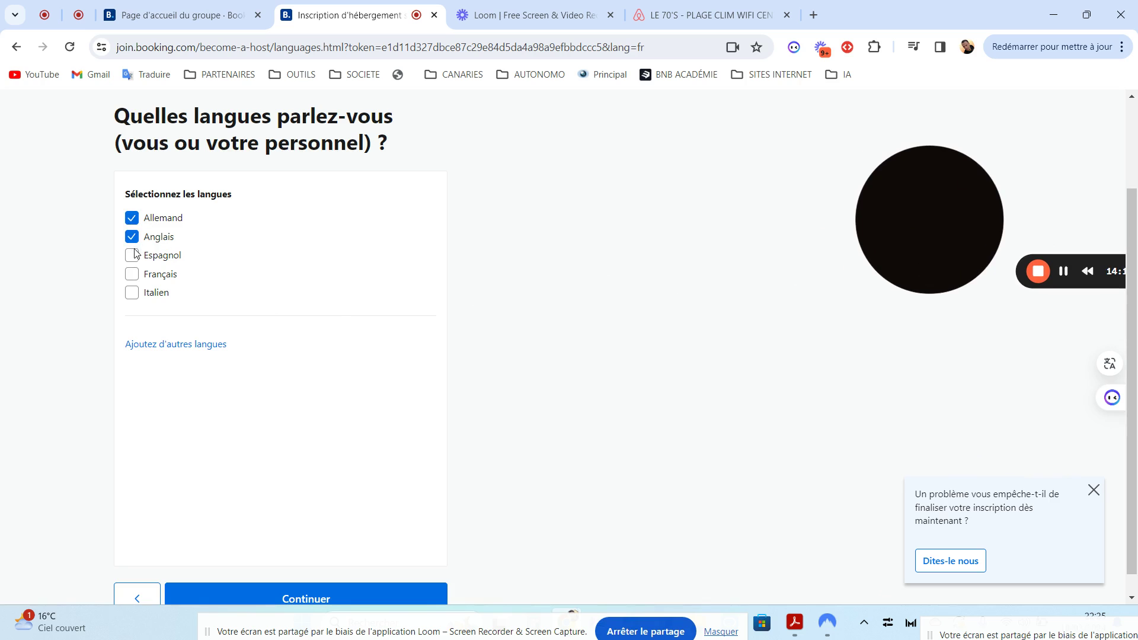
pyautogui.click(265, 595)
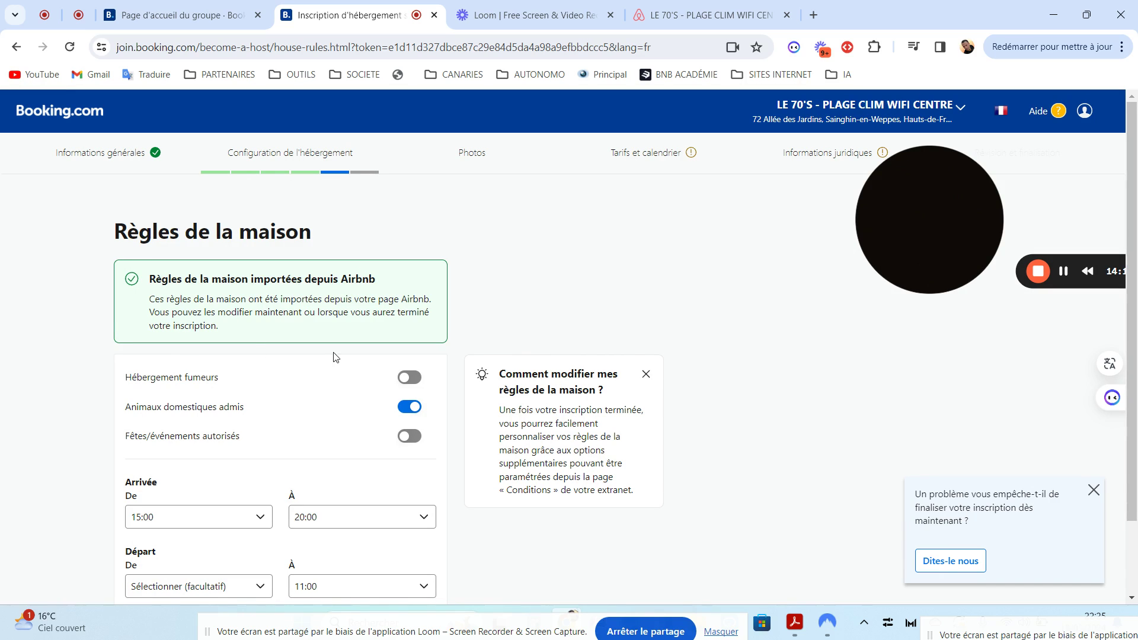
# Keep the imported house rules (pets allowed, arrival 15:00–20:00, departure 11:00) unchanged and continue
pyautogui.moveTo(1132, 231); pyautogui.dragTo(1136, 301)
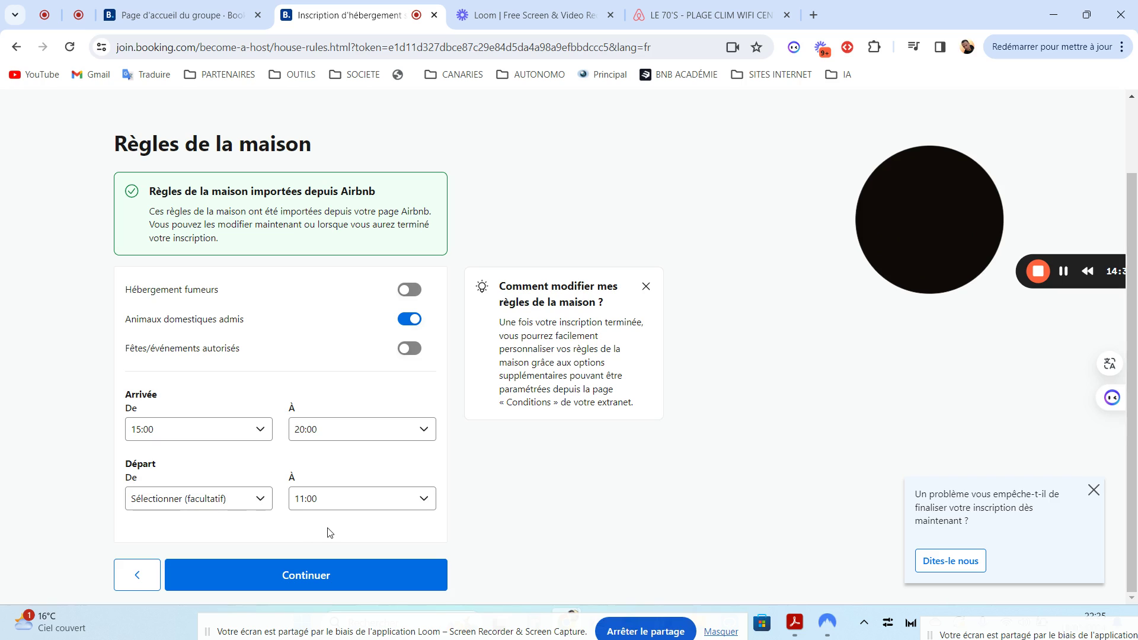
pyautogui.click(225, 501)
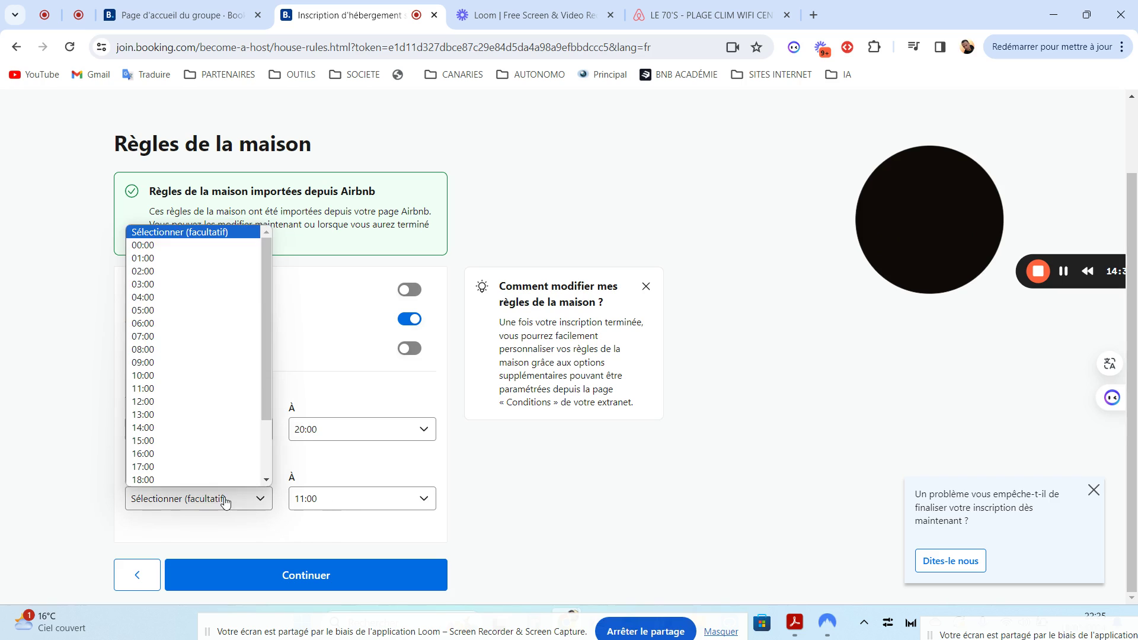
pyautogui.click(364, 337)
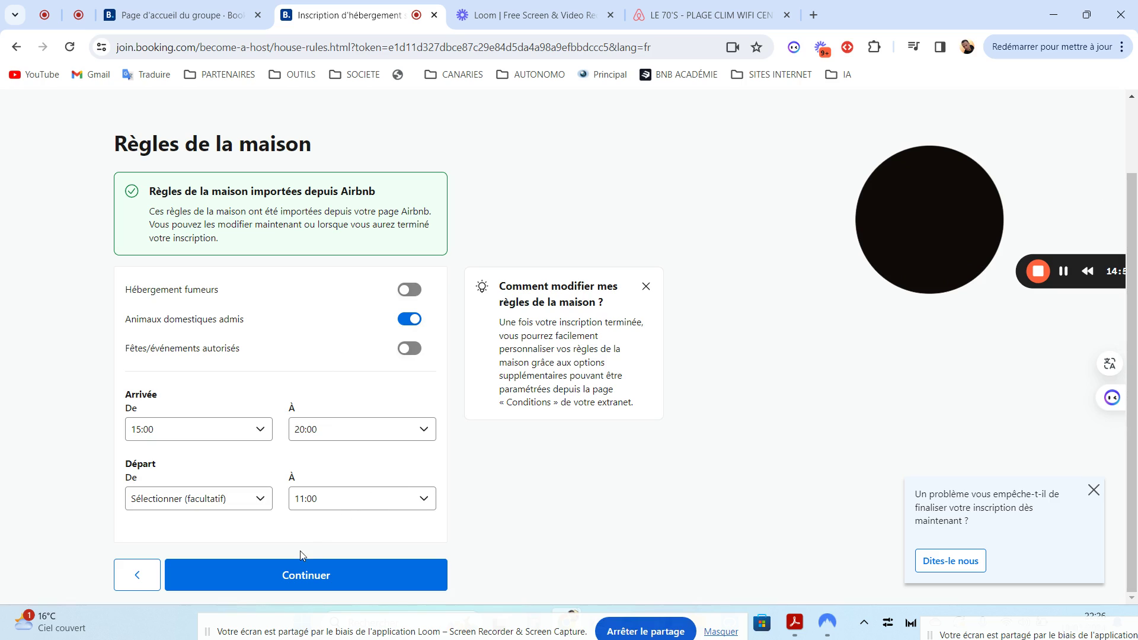
pyautogui.click(306, 578)
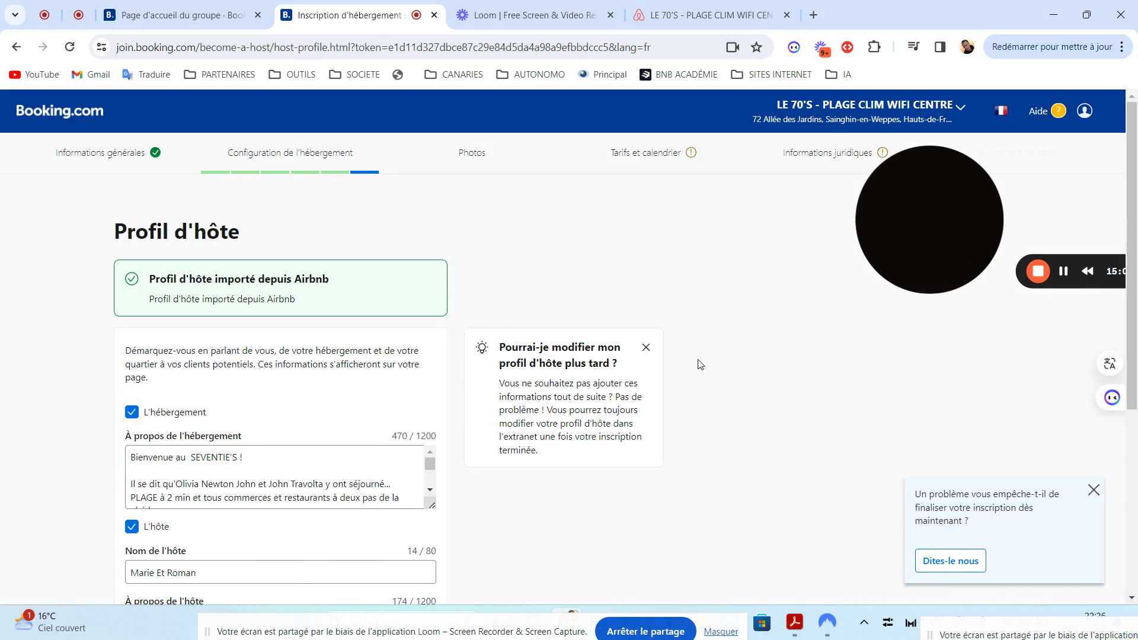
# Read through the imported Profil d'hôte texts, leave them as they are, and continue to Photos
pyautogui.scroll(-2, 1135, 281)
pyautogui.moveTo(1135, 282); pyautogui.dragTo(1135, 338)
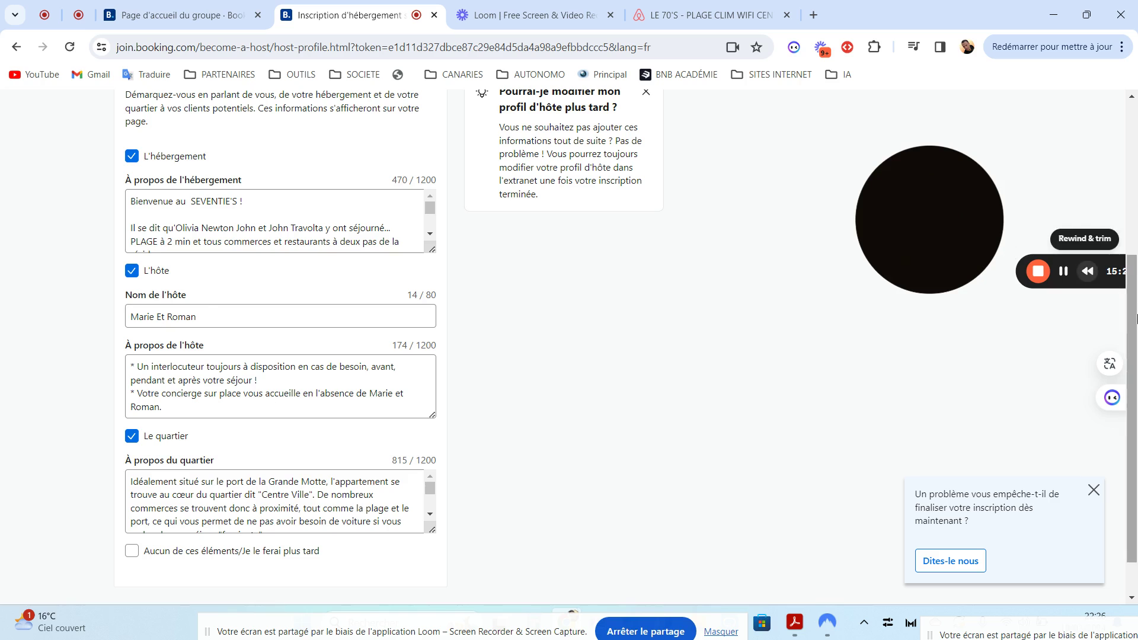
pyautogui.scroll(2, 1133, 251)
pyautogui.scroll(2, 1133, 250)
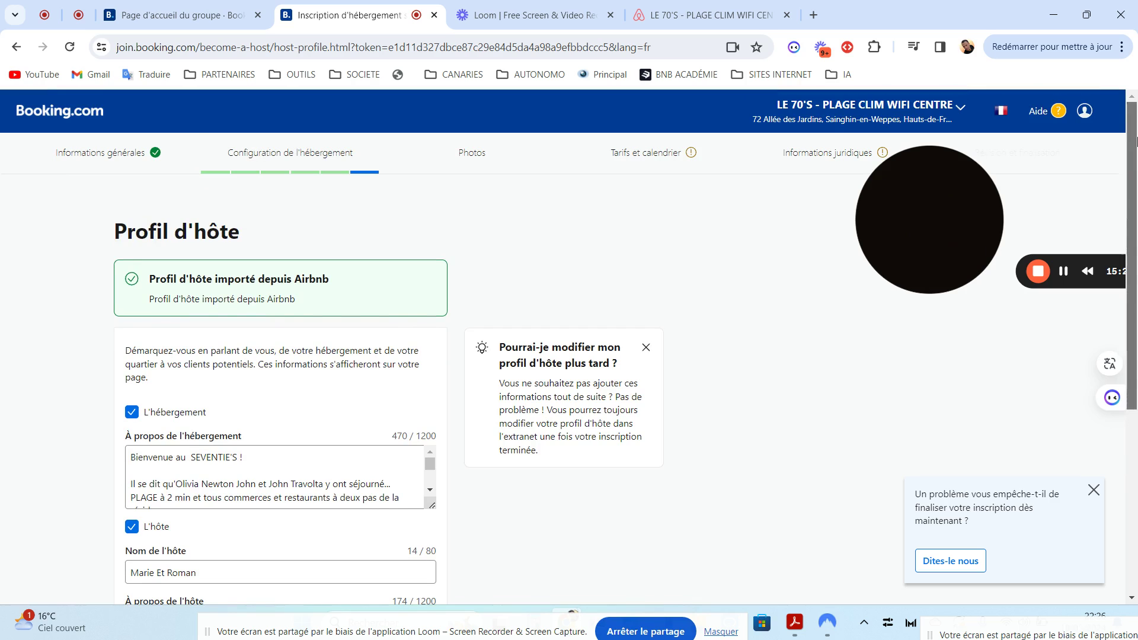
pyautogui.scroll(-5, 514, 557)
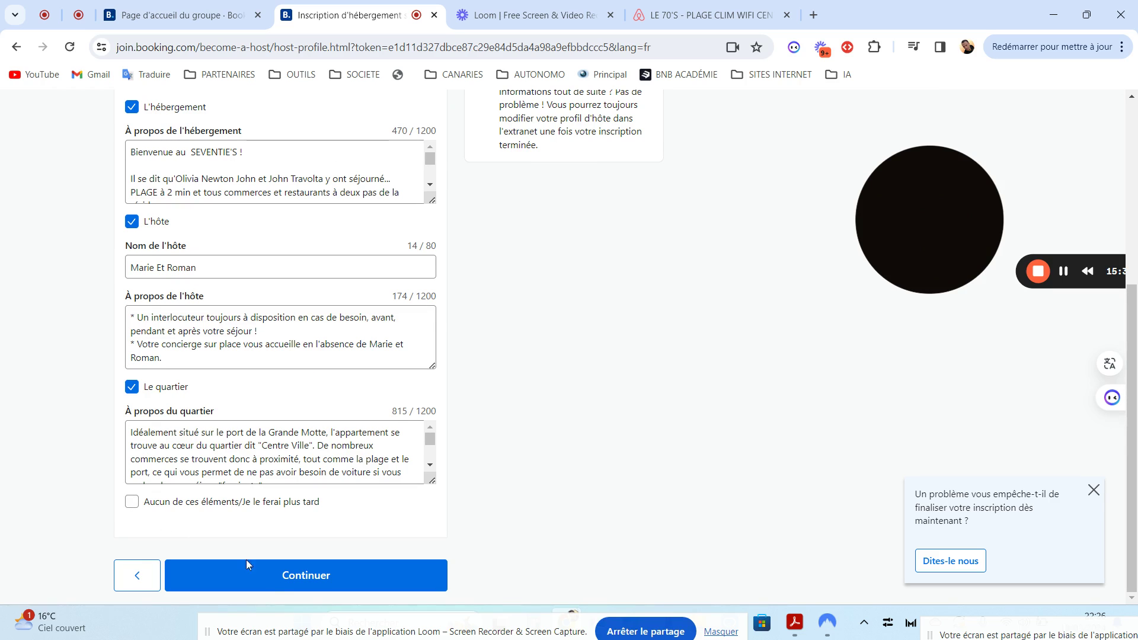
pyautogui.click(295, 576)
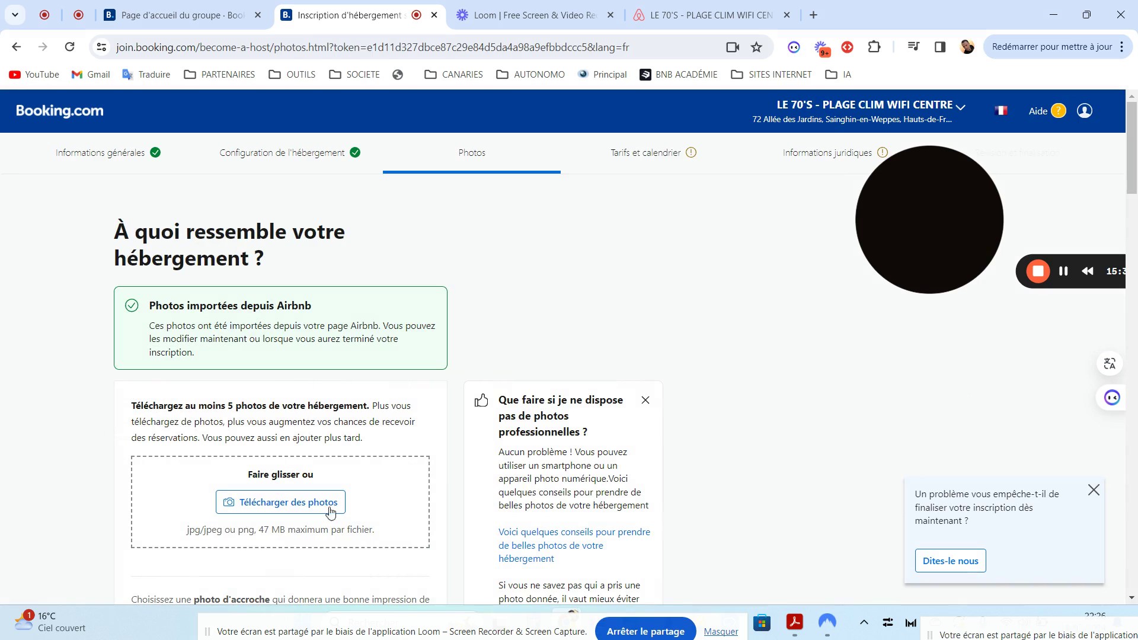
# Review the Airbnb-imported photos, opening and cancelling Télécharger des photos without adding any
pyautogui.moveTo(1137, 140); pyautogui.dragTo(1087, 572)
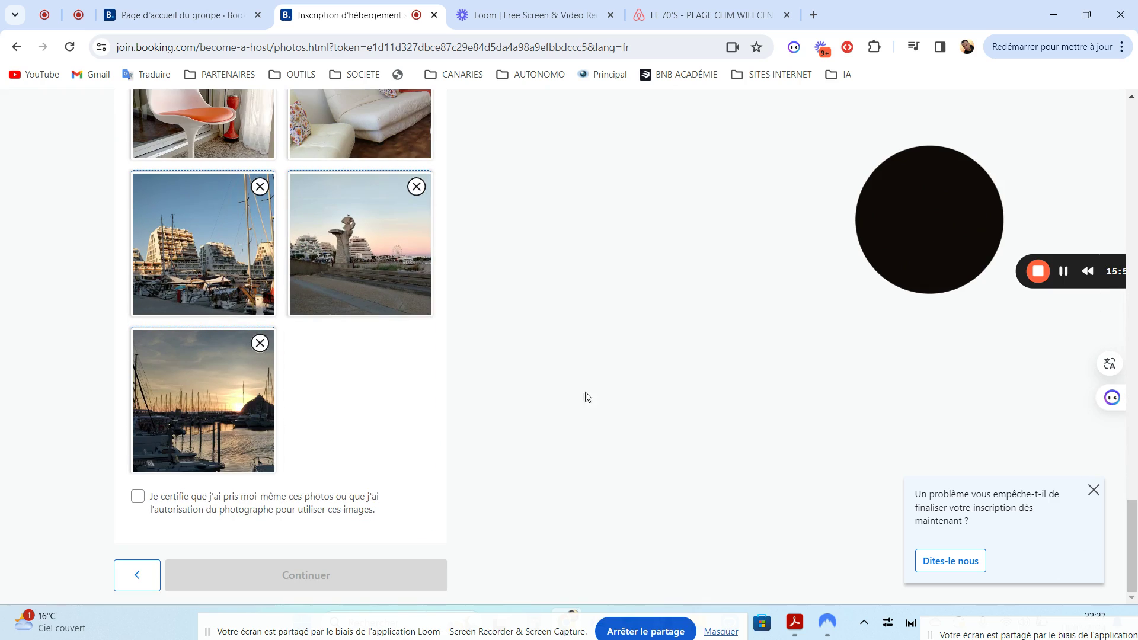
pyautogui.moveTo(1136, 521)
pyautogui.mouseDown()
pyautogui.moveTo(1126, 147)
pyautogui.moveTo(1136, 535)
pyautogui.mouseUp()
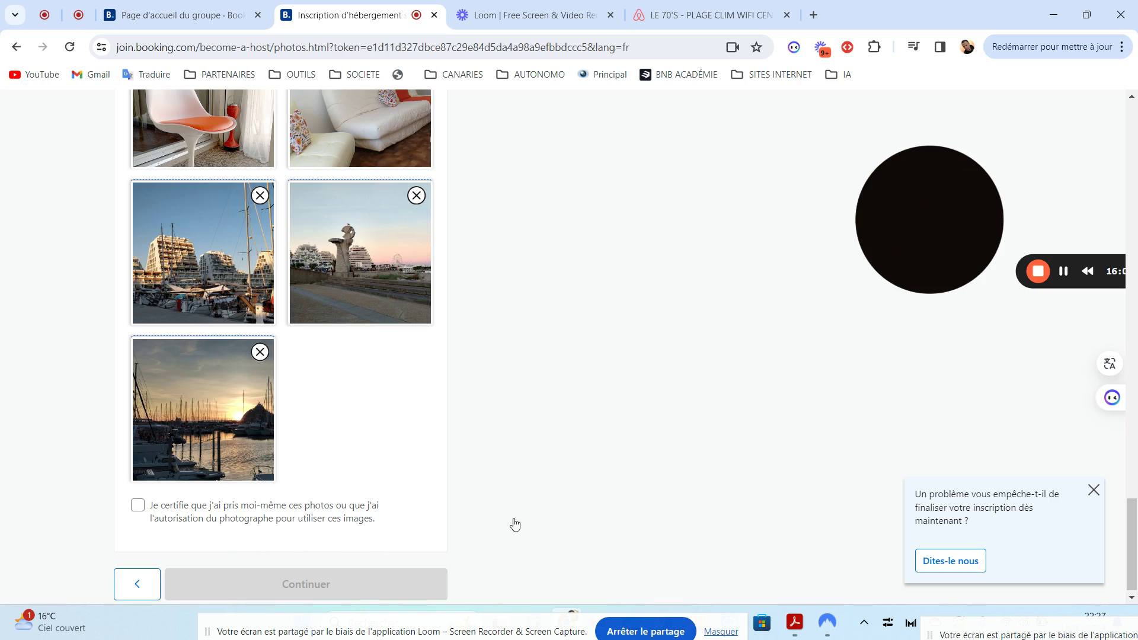
pyautogui.moveTo(1136, 532); pyautogui.dragTo(747, 213)
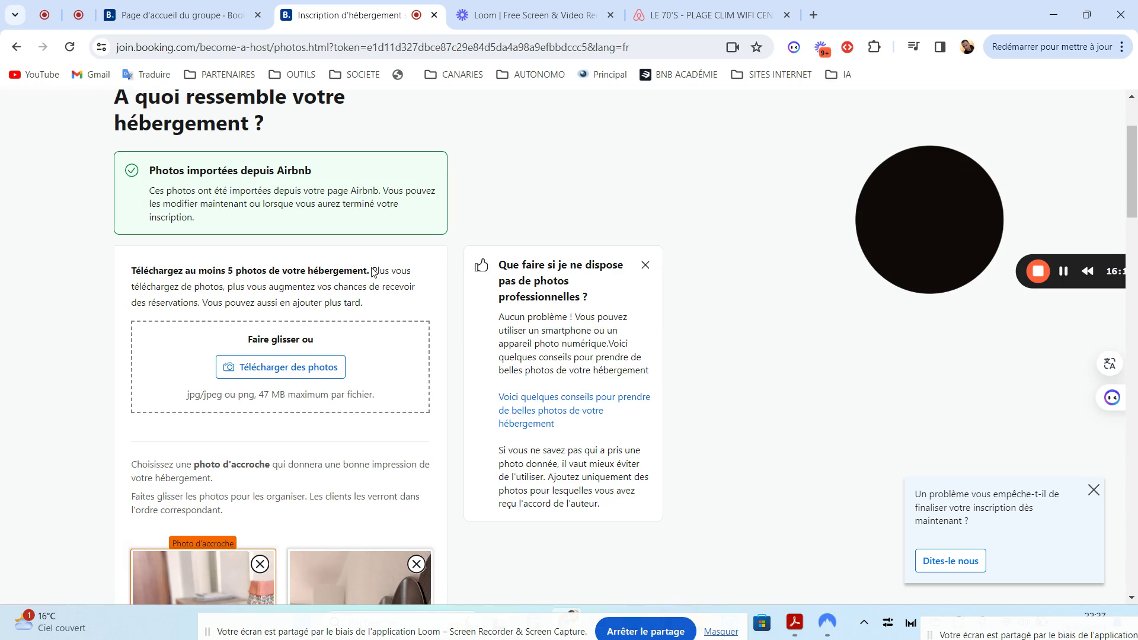
pyautogui.click(278, 372)
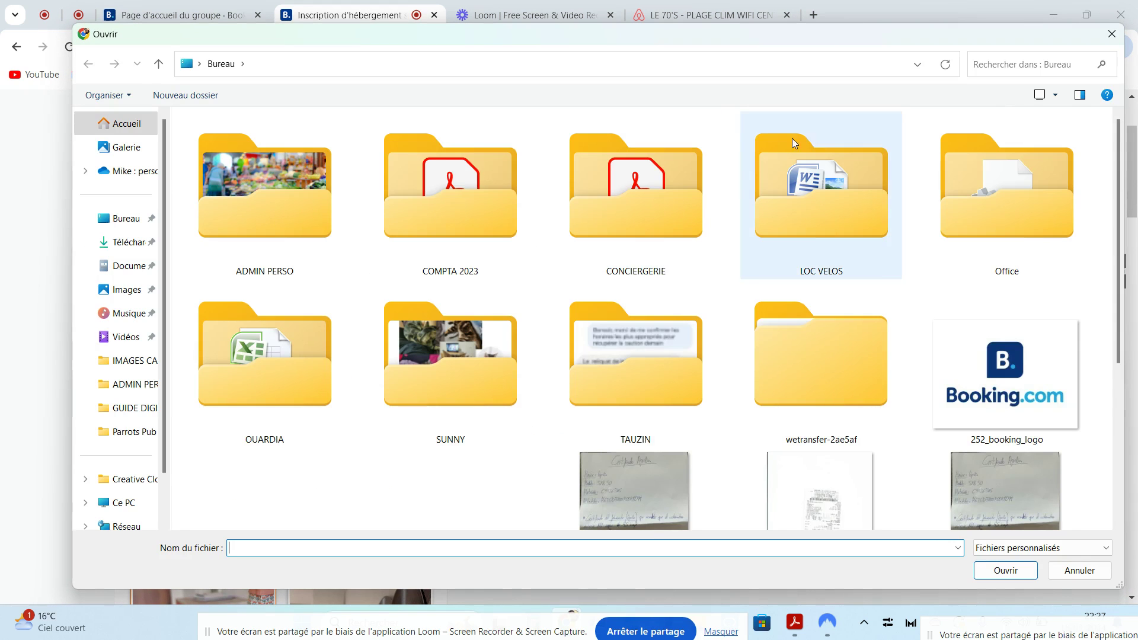
pyautogui.click(1107, 32)
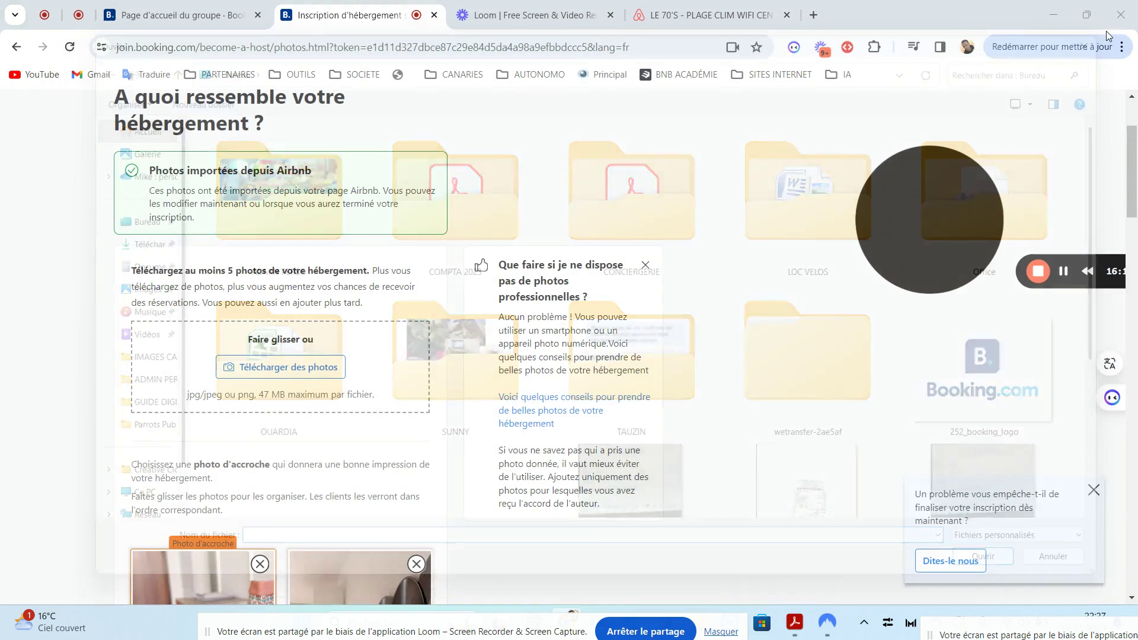
# Tick 'Je certifie' to confirm permission to use the photos and continue
pyautogui.moveTo(1132, 195); pyautogui.dragTo(1133, 566)
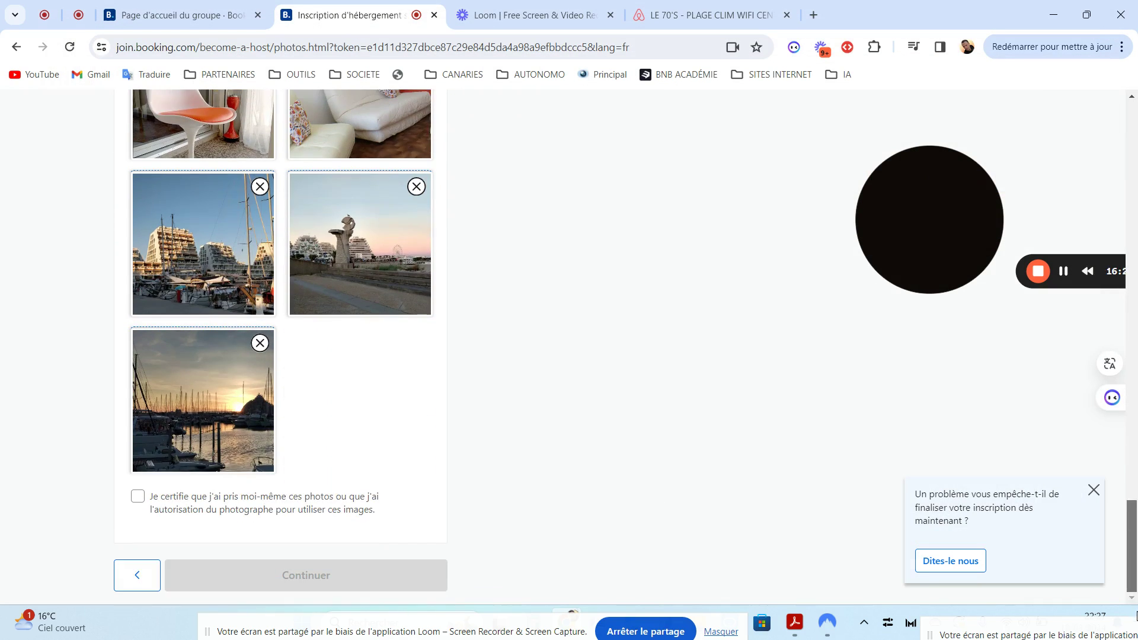
pyautogui.click(138, 497)
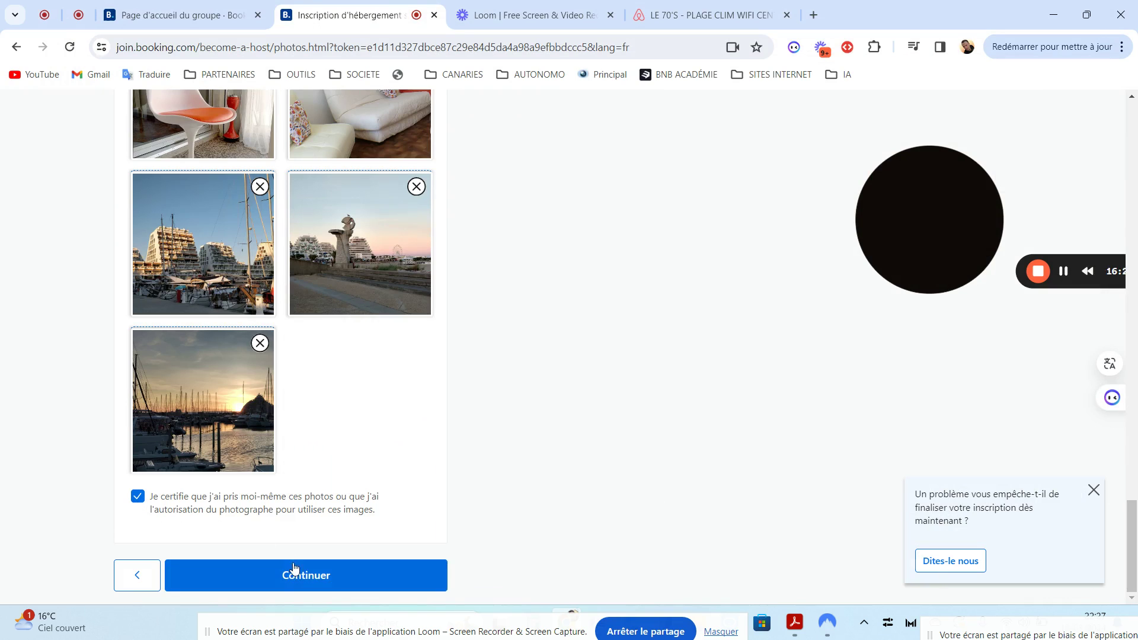
pyautogui.click(293, 573)
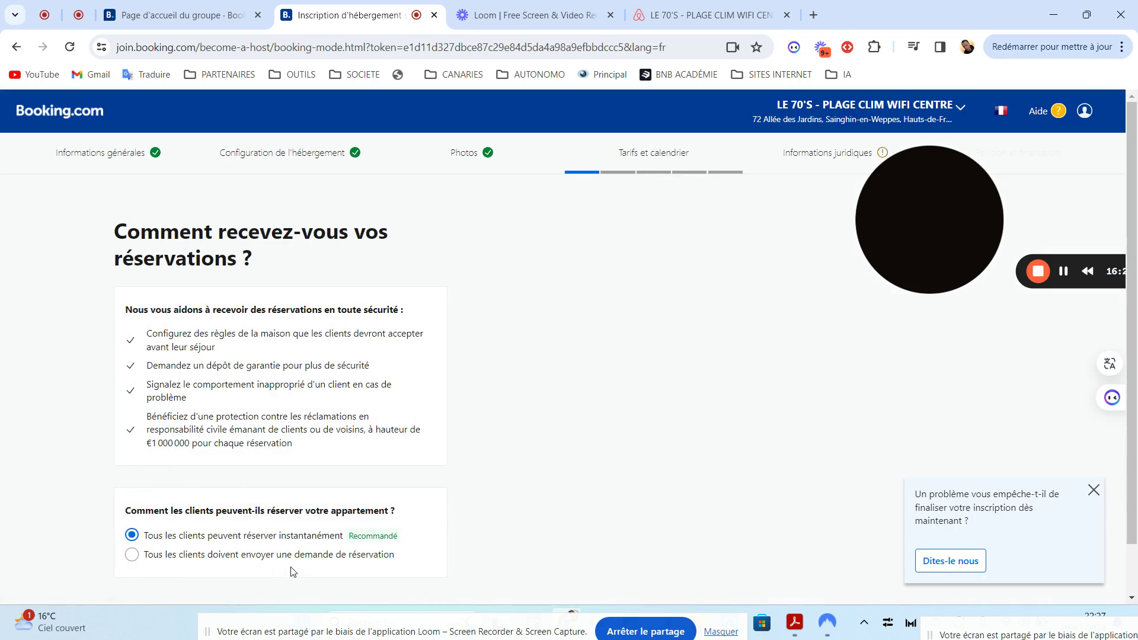
# Keep 'Tous les clients peuvent réserver instantanément' selected and continue to Paiements
pyautogui.scroll(-1, 1133, 344)
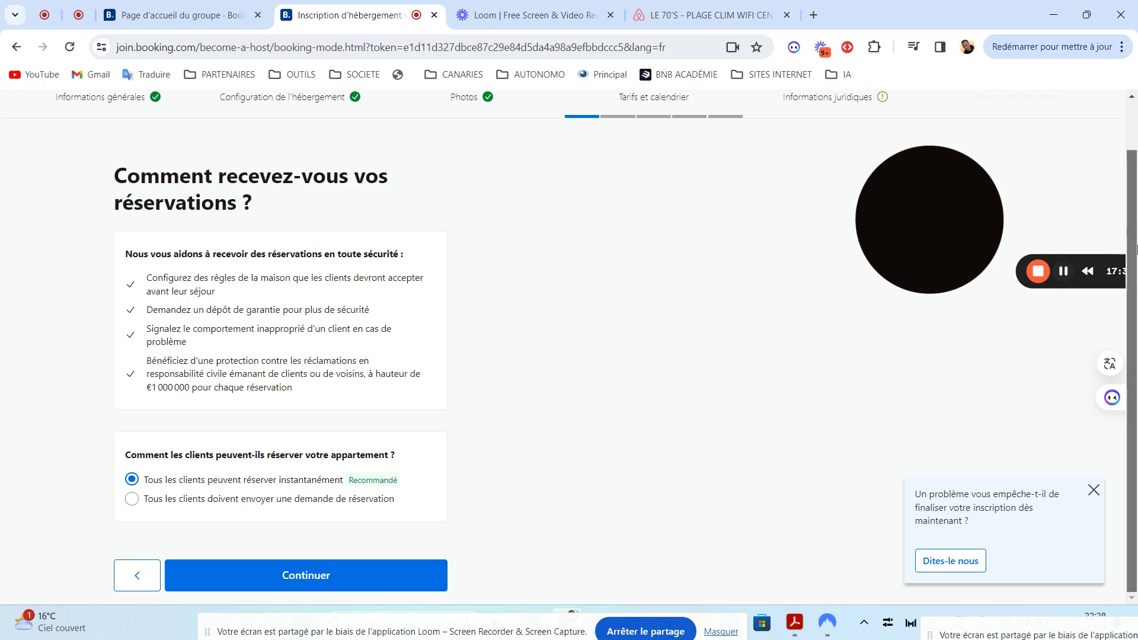
pyautogui.scroll(1, 1135, 180)
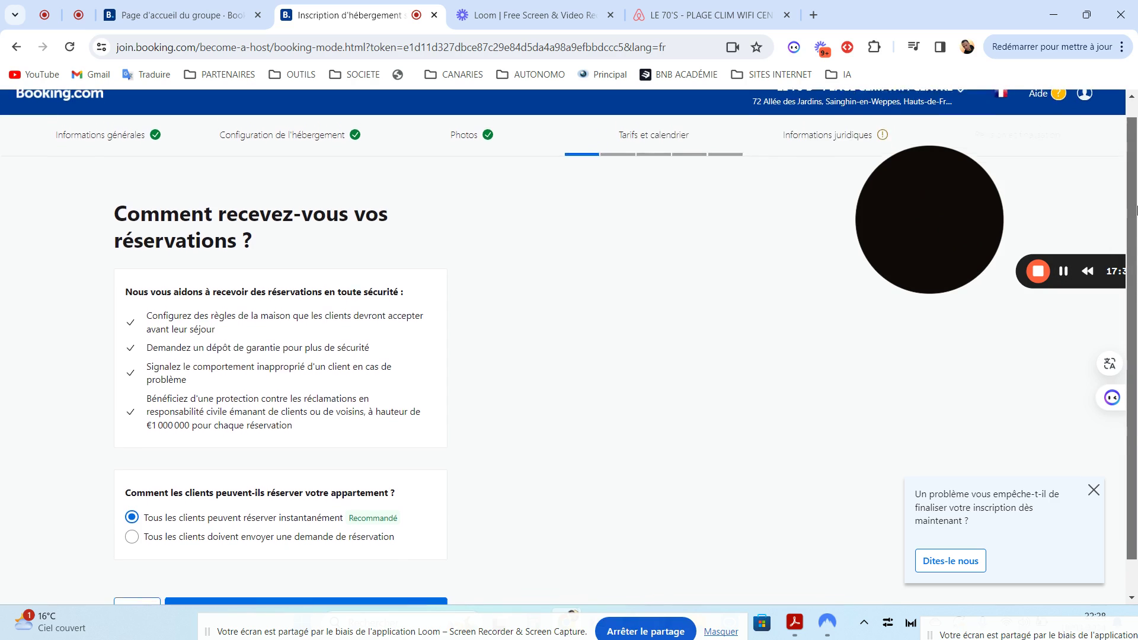
pyautogui.scroll(-1, 1134, 181)
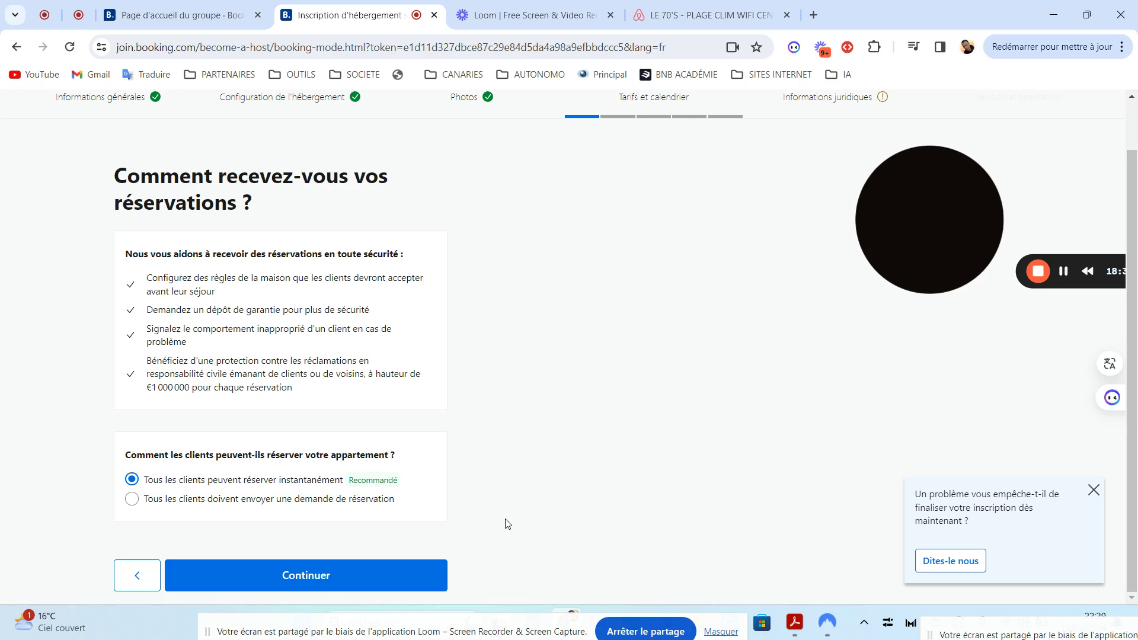
pyautogui.click(354, 576)
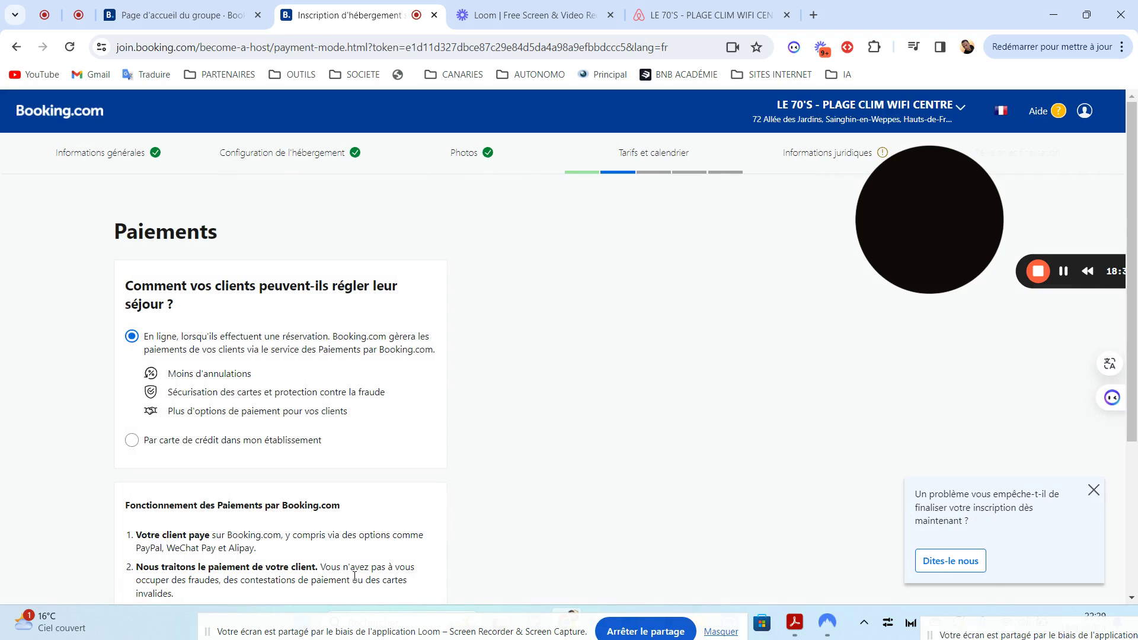
# Compare the payment options, briefly selecting credit card payment at the property
pyautogui.moveTo(1136, 183); pyautogui.dragTo(1126, 239)
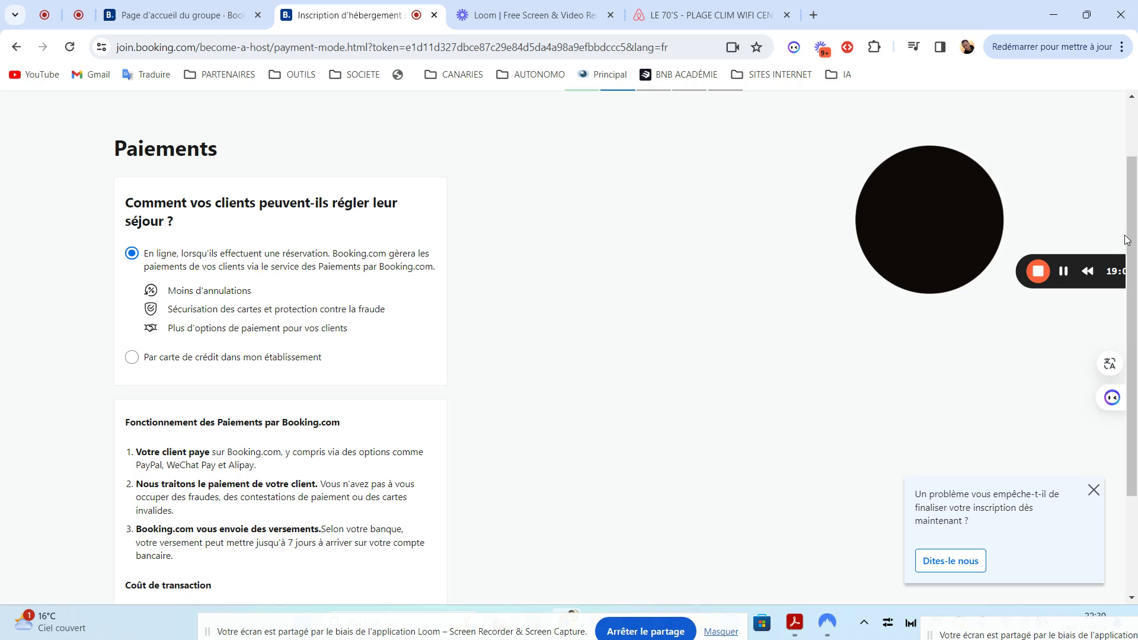
pyautogui.moveTo(1126, 240); pyautogui.dragTo(1117, 284)
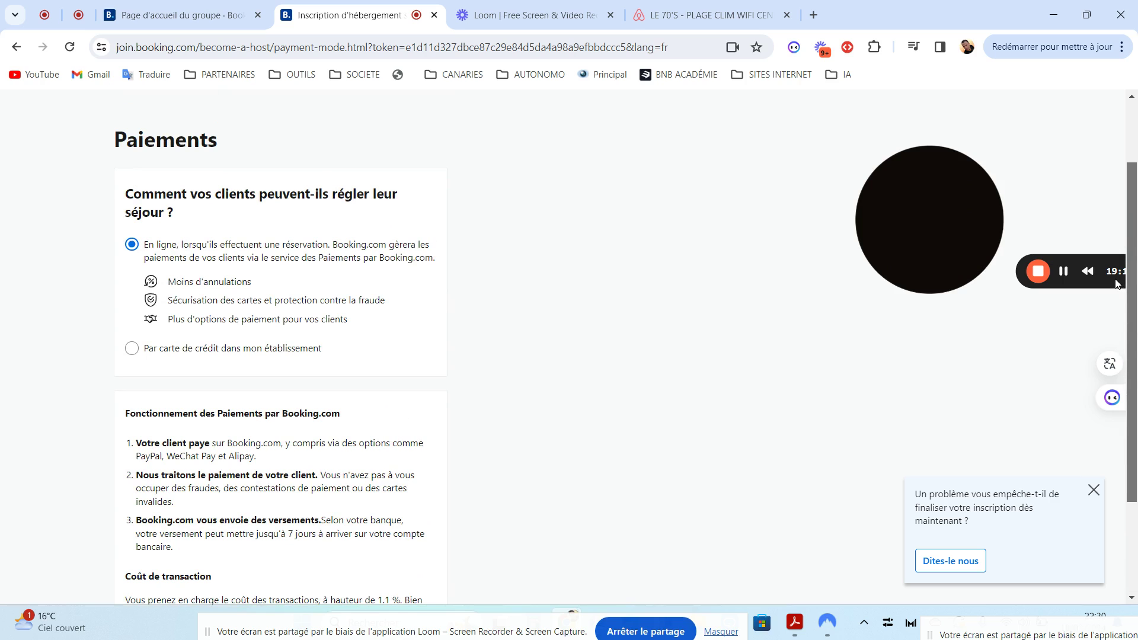
pyautogui.moveTo(1116, 284); pyautogui.dragTo(1115, 373)
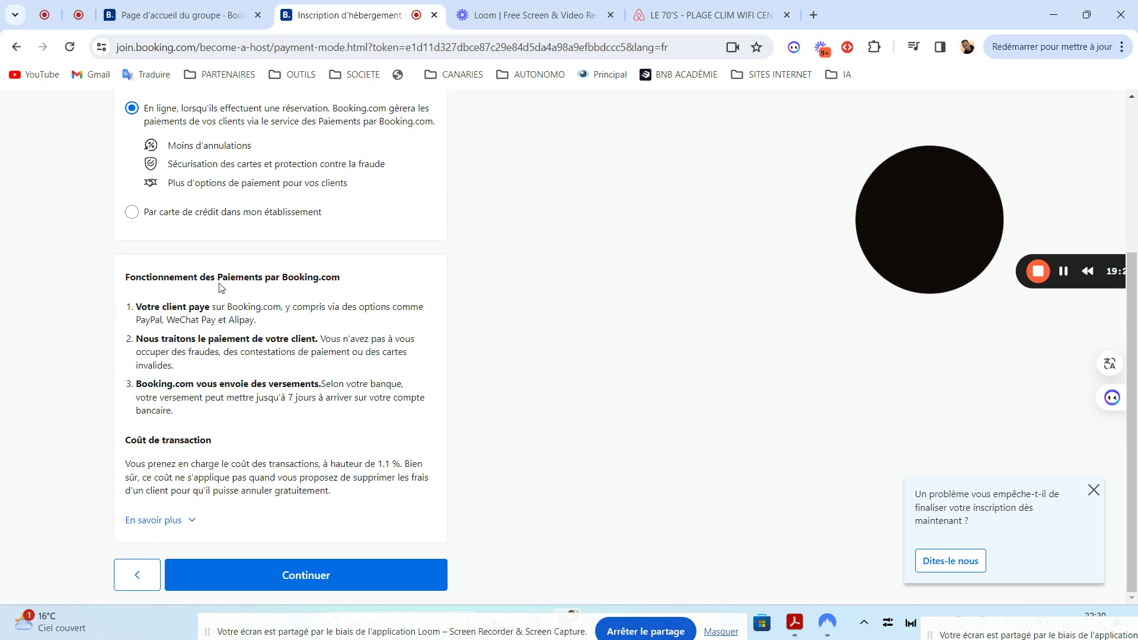
pyautogui.scroll(3, 1136, 322)
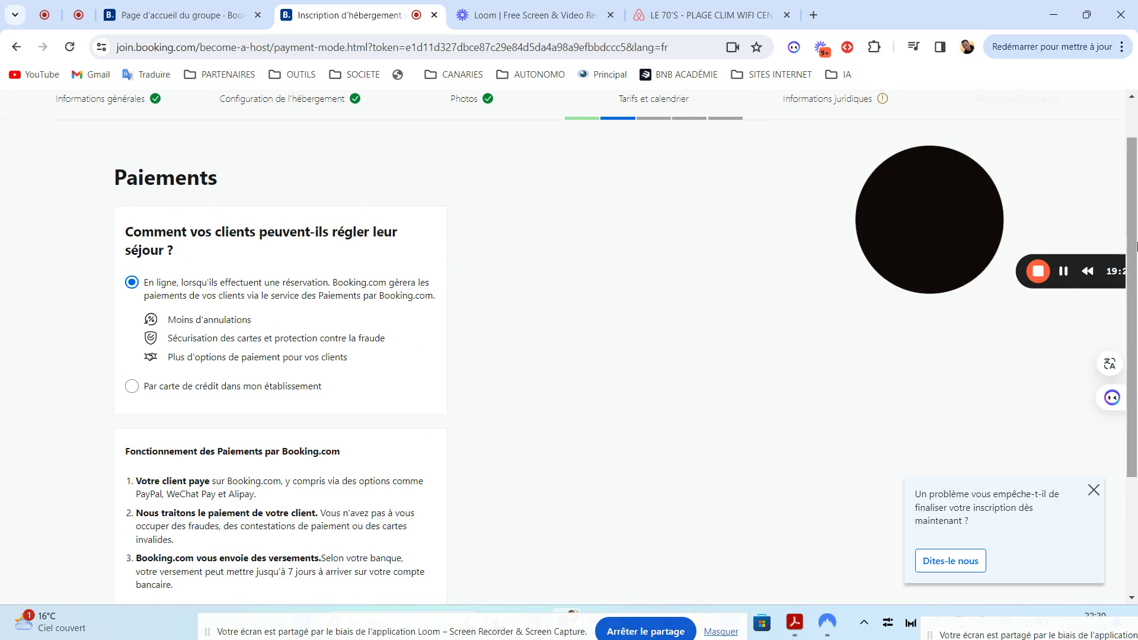
pyautogui.scroll(-2, 1136, 308)
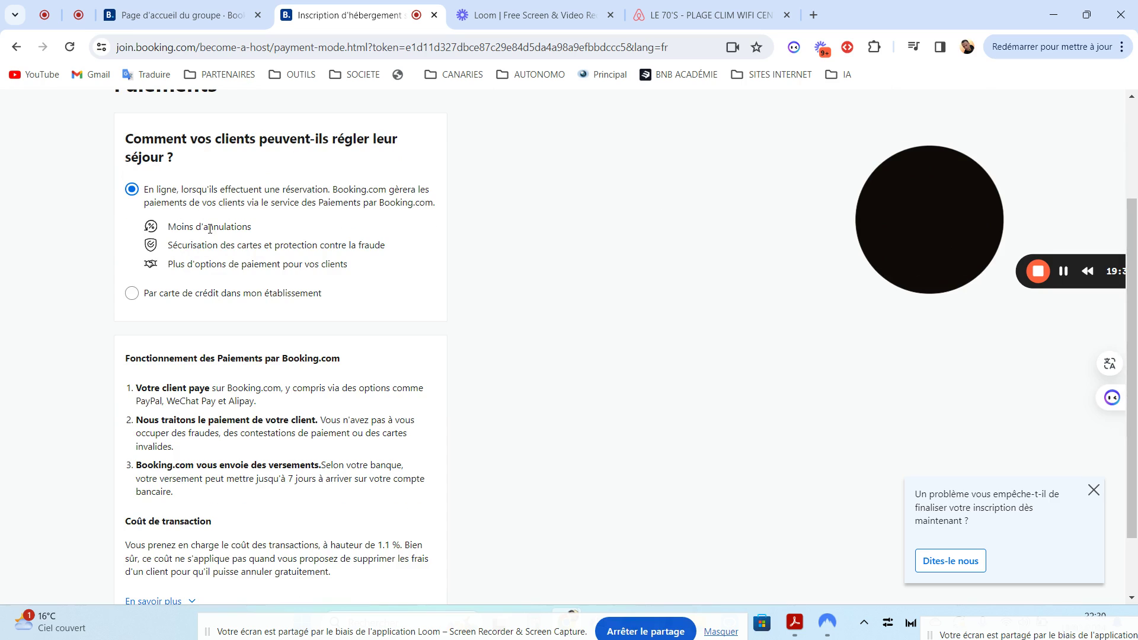
pyautogui.click(133, 294)
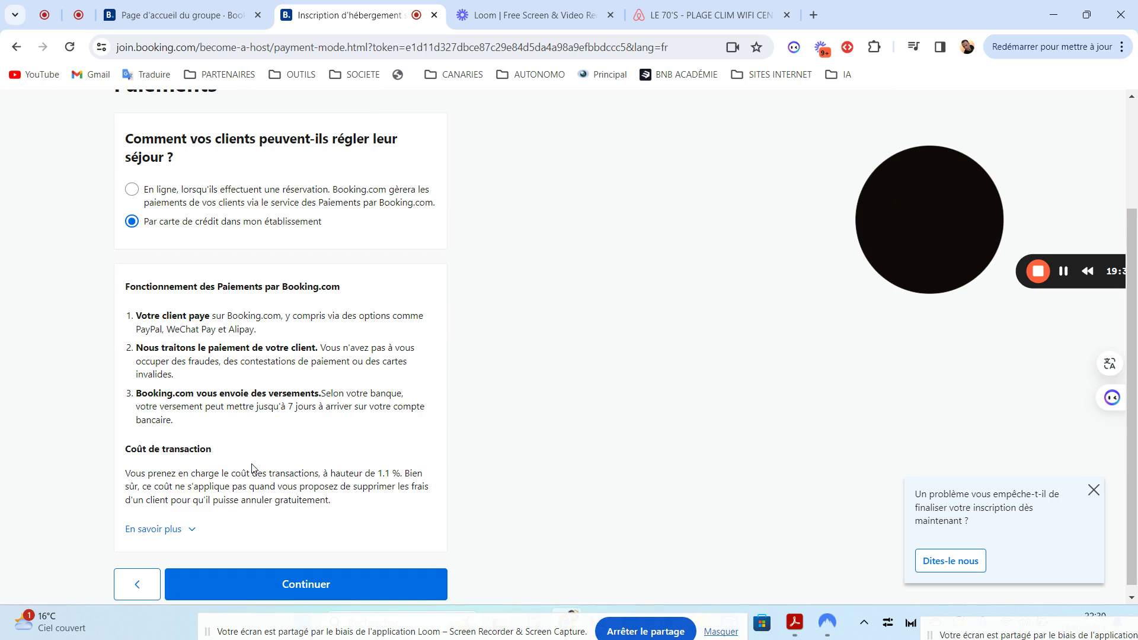
# Expand 'En savoir plus' on transaction costs, reselect 'En ligne' payment via Booking.com, and continue
pyautogui.scroll(-1, 1135, 225)
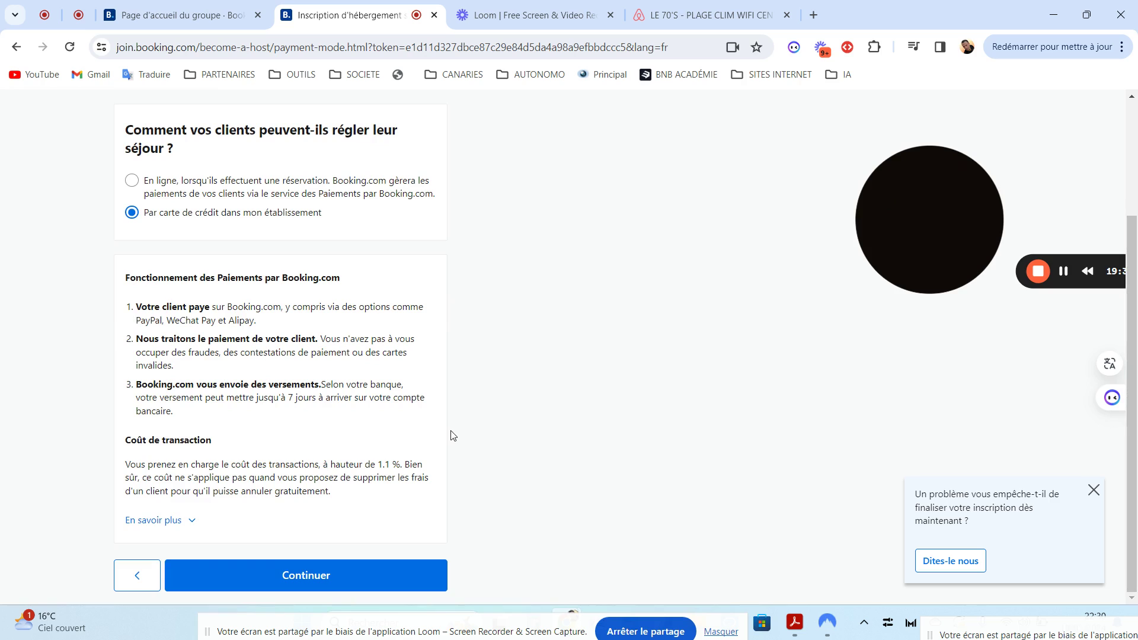
pyautogui.click(183, 521)
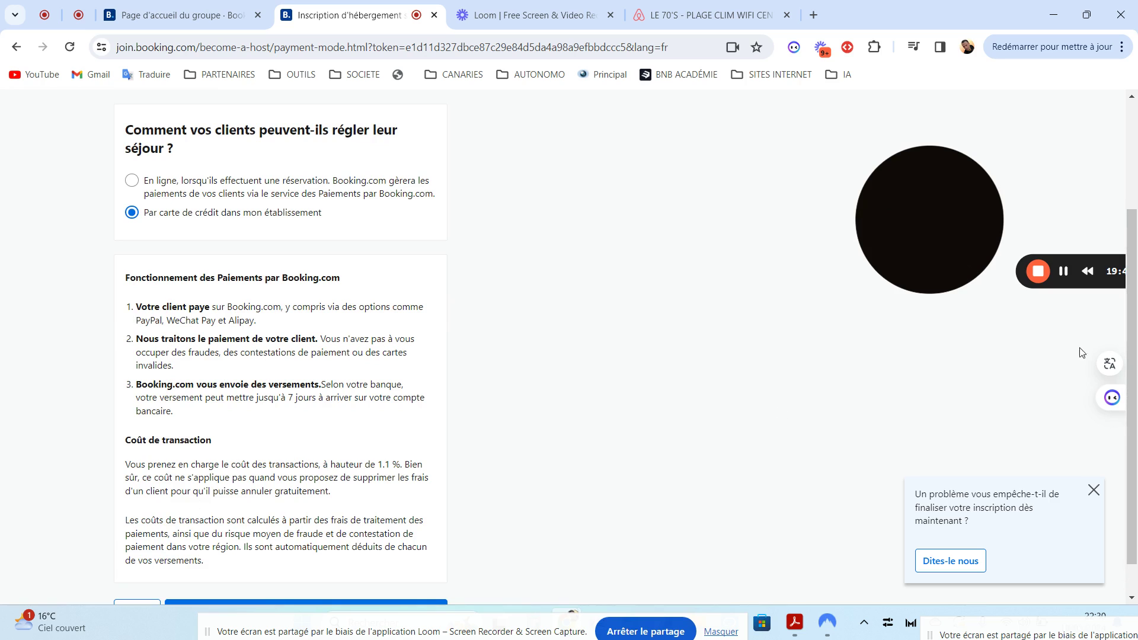
pyautogui.scroll(-1, 1136, 453)
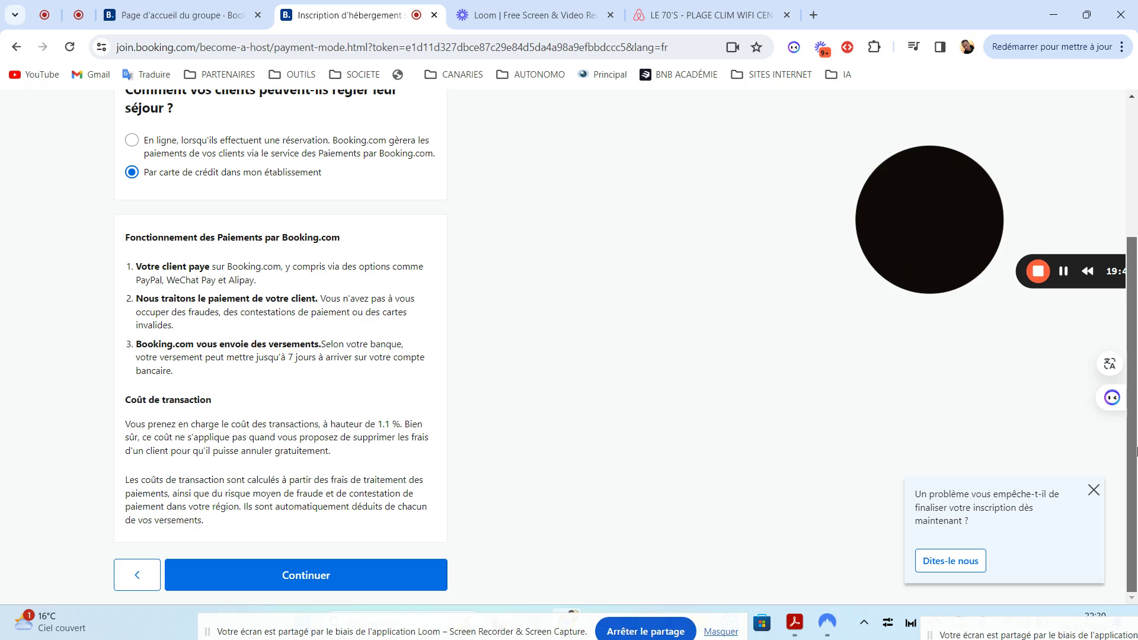
pyautogui.moveTo(1135, 421); pyautogui.dragTo(1126, 291)
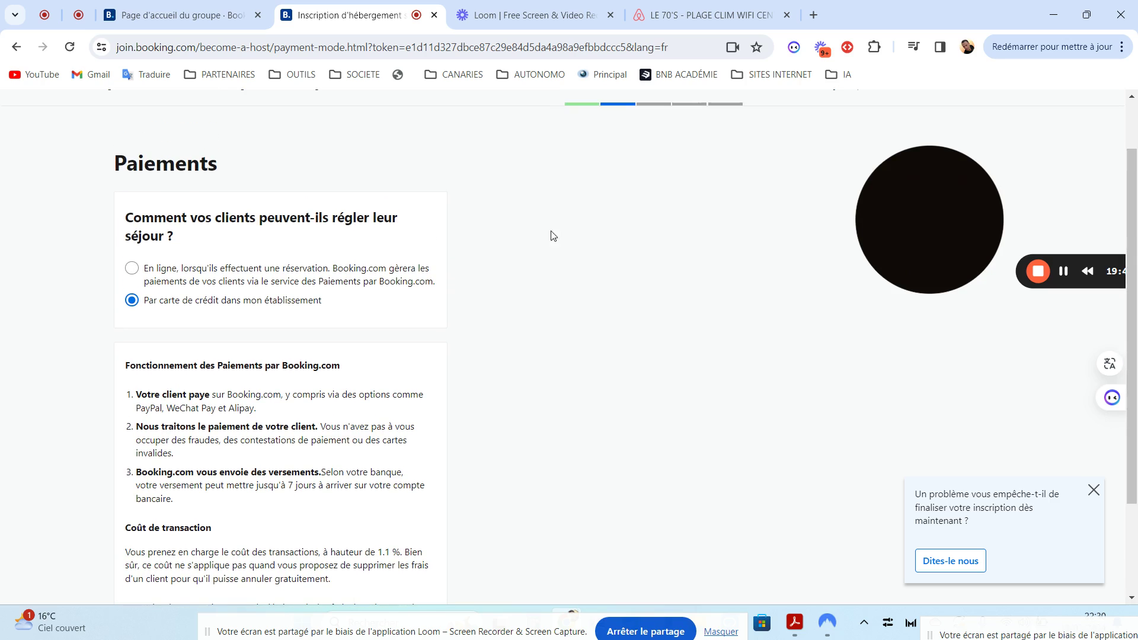
pyautogui.click(150, 273)
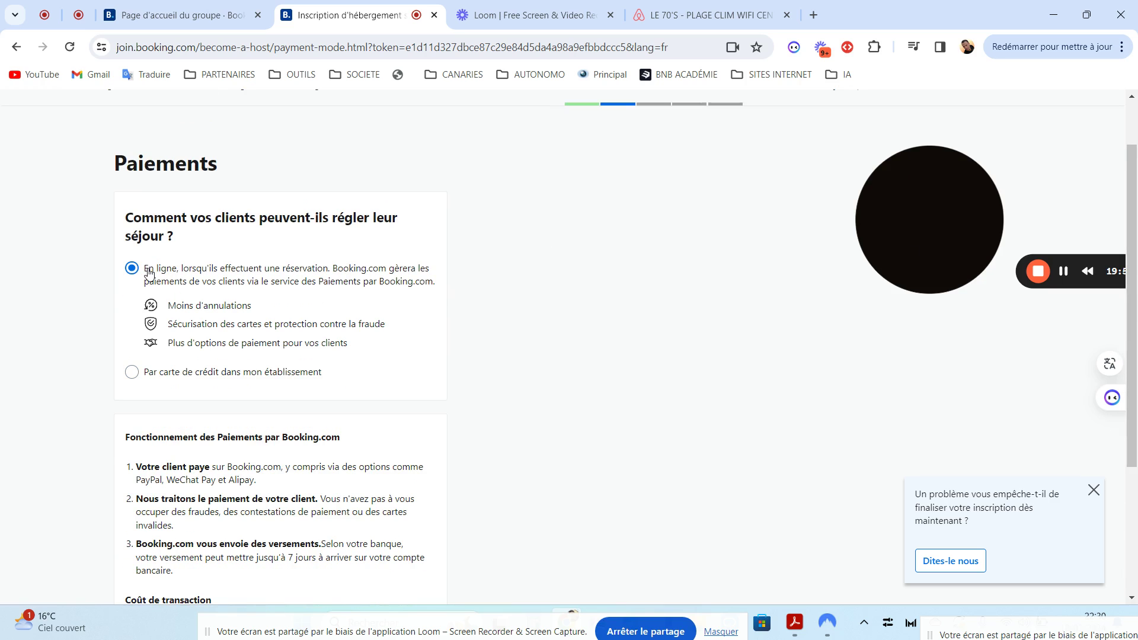
pyautogui.scroll(-1, 1136, 490)
pyautogui.scroll(-3, 1136, 489)
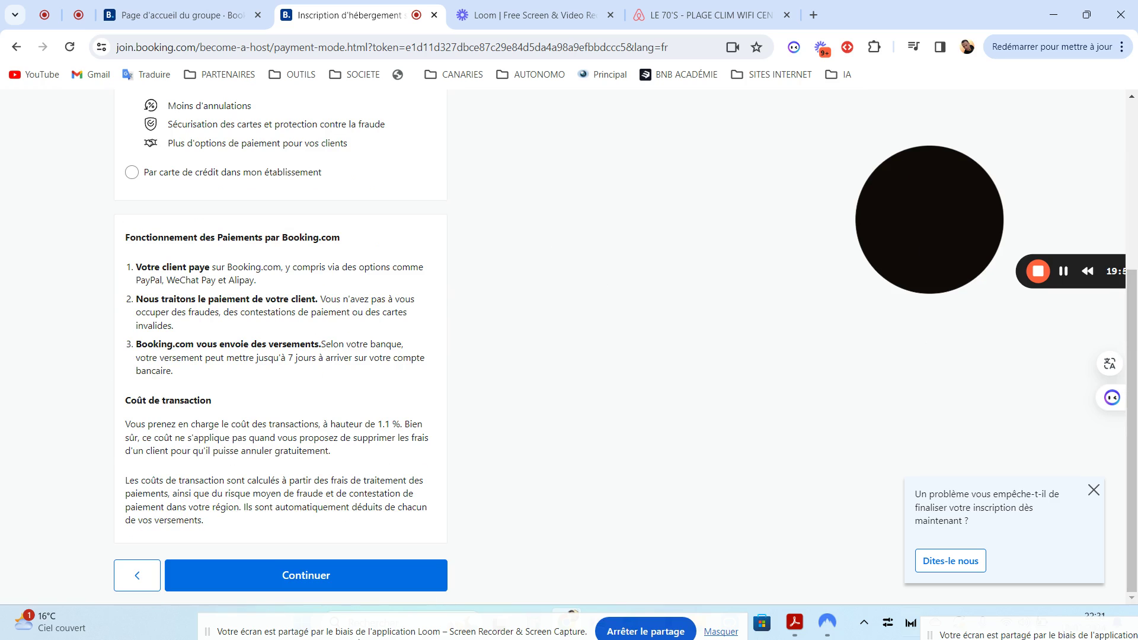
pyautogui.click(314, 577)
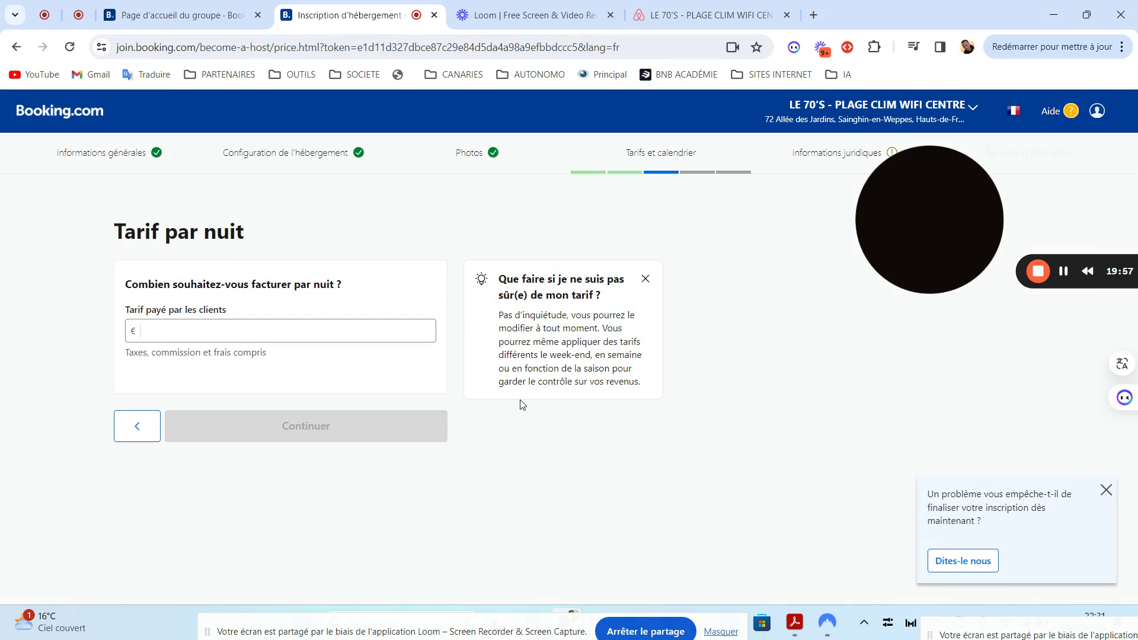
pyautogui.click(275, 335)
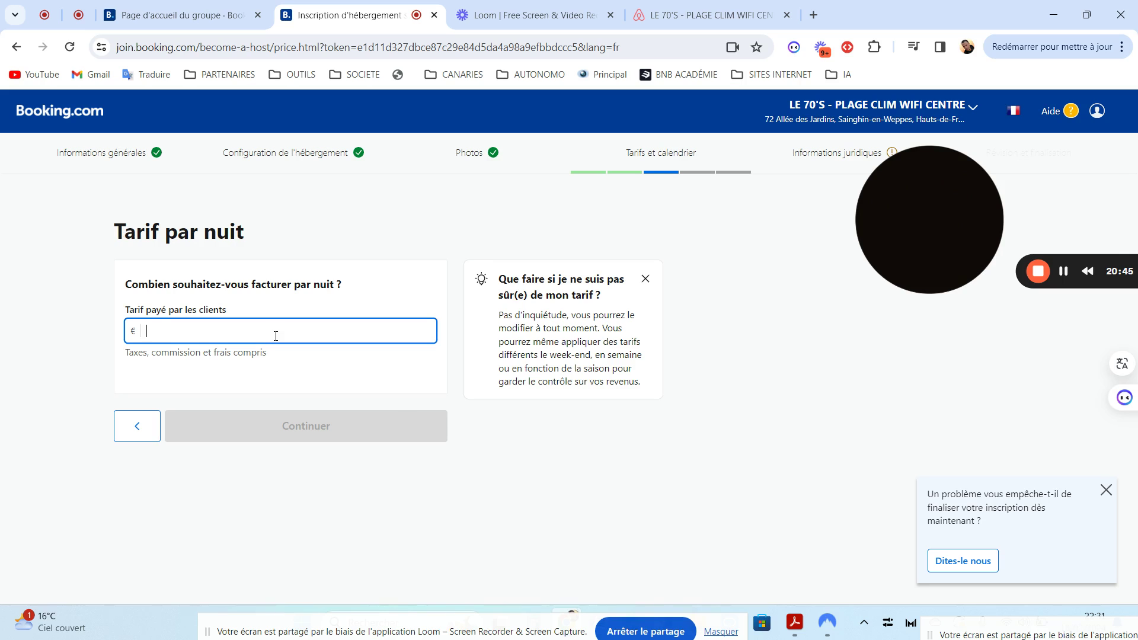
# Enter 118,50 € as the guest nightly rate, giving €99,42 net and €94,80 with 20% discount
pyautogui.write('100')
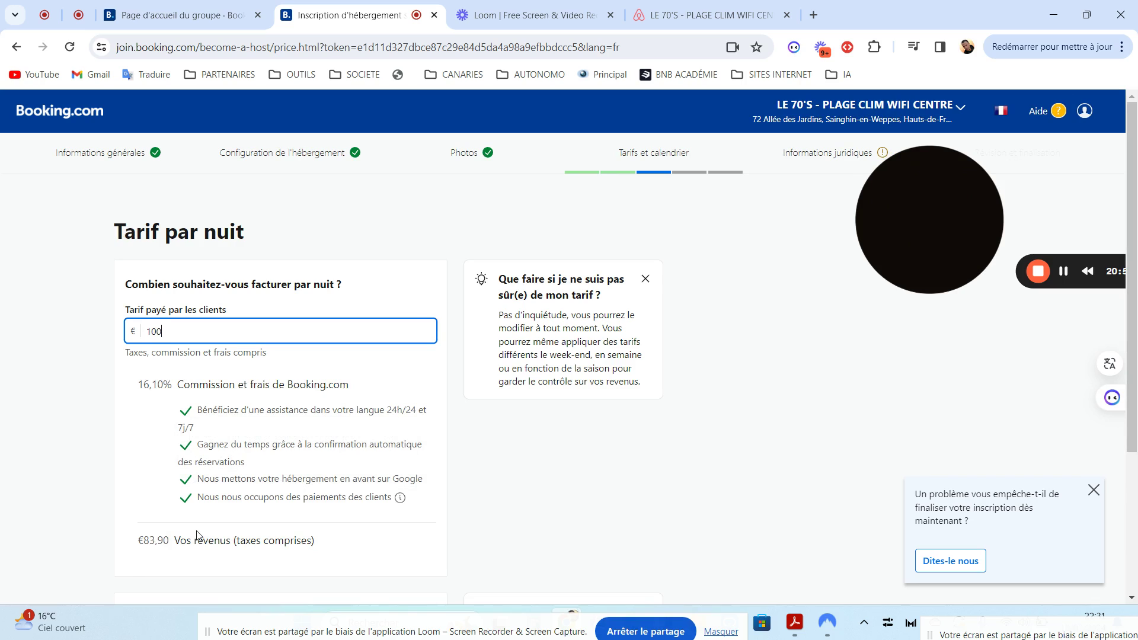
pyautogui.press('BackSpace')
pyautogui.press('BackSpace')
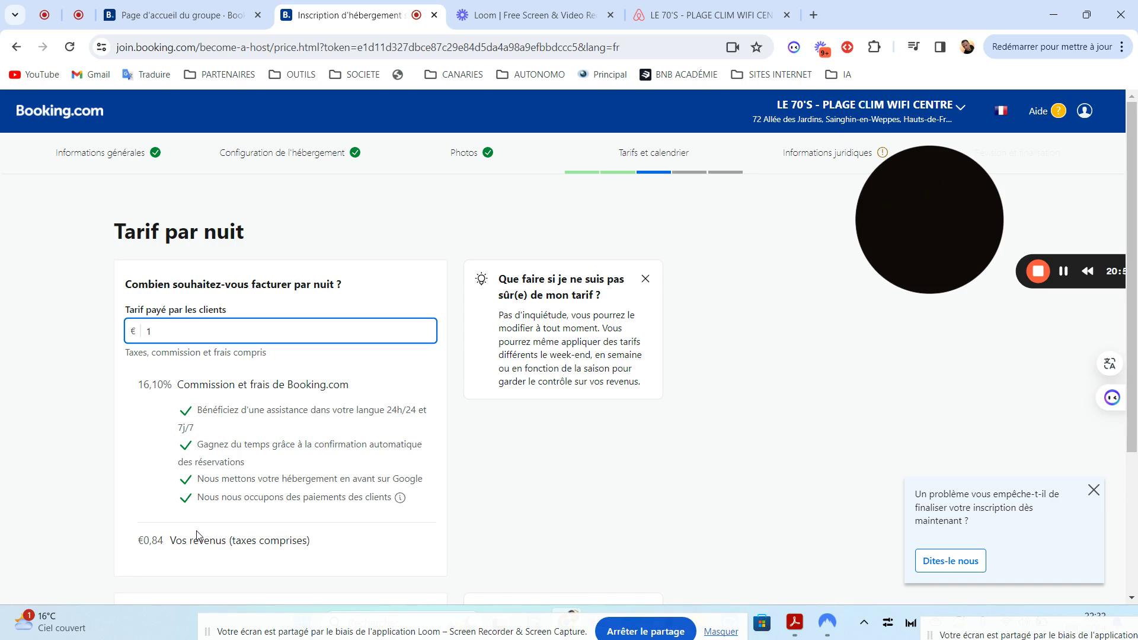
pyautogui.write('17')
pyautogui.scroll(-2, 1136, 289)
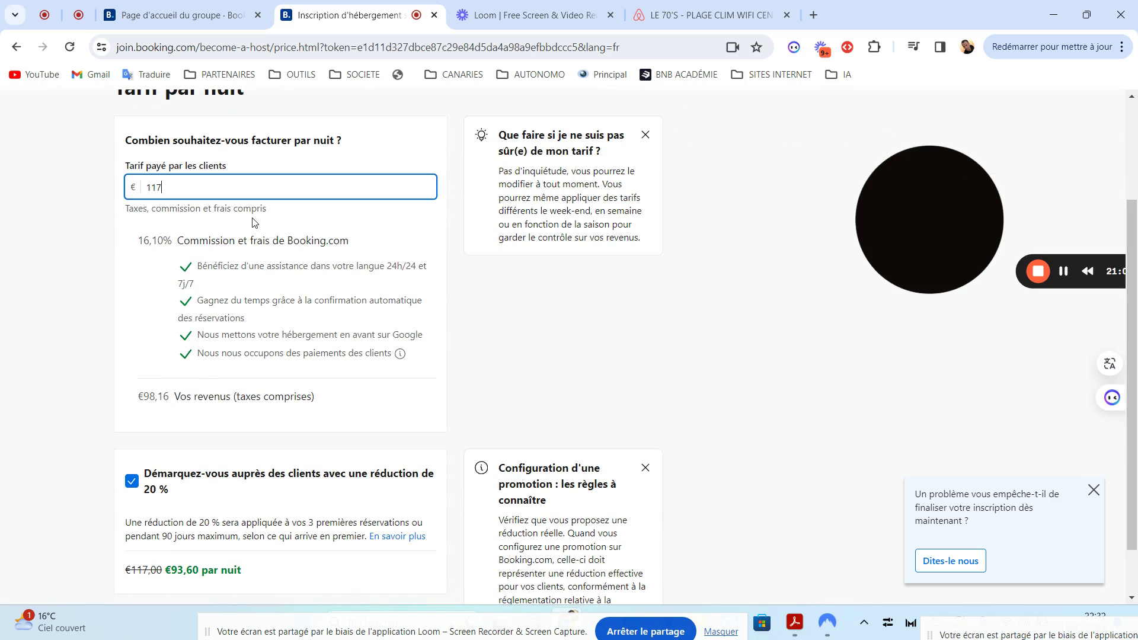
pyautogui.press('BackSpace')
pyautogui.press('BackSpace')
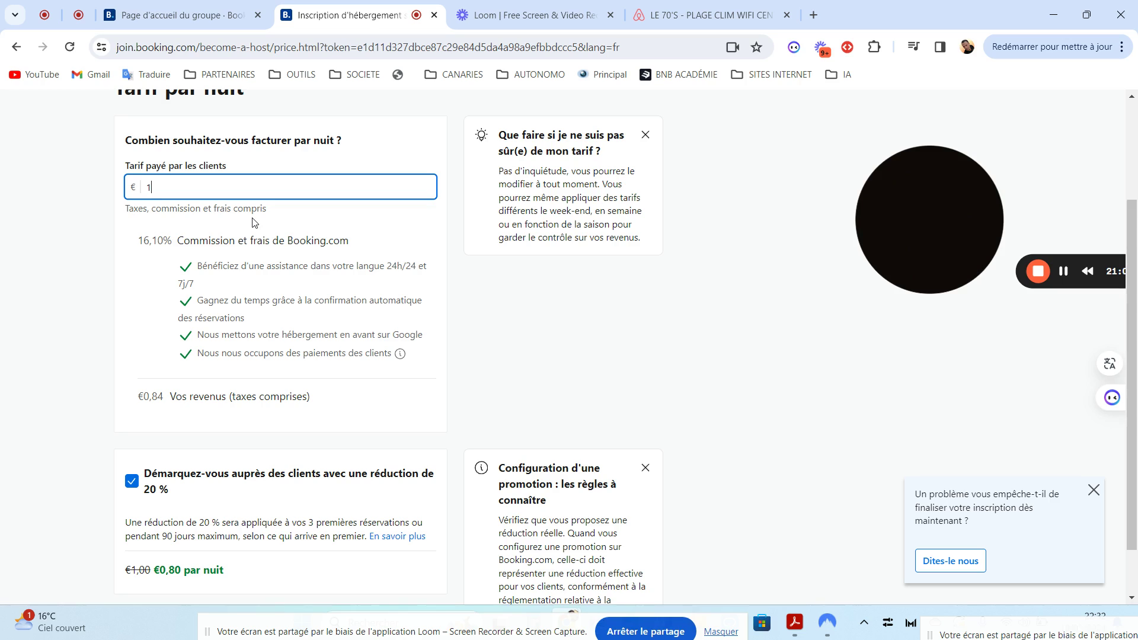
pyautogui.write('18.5')
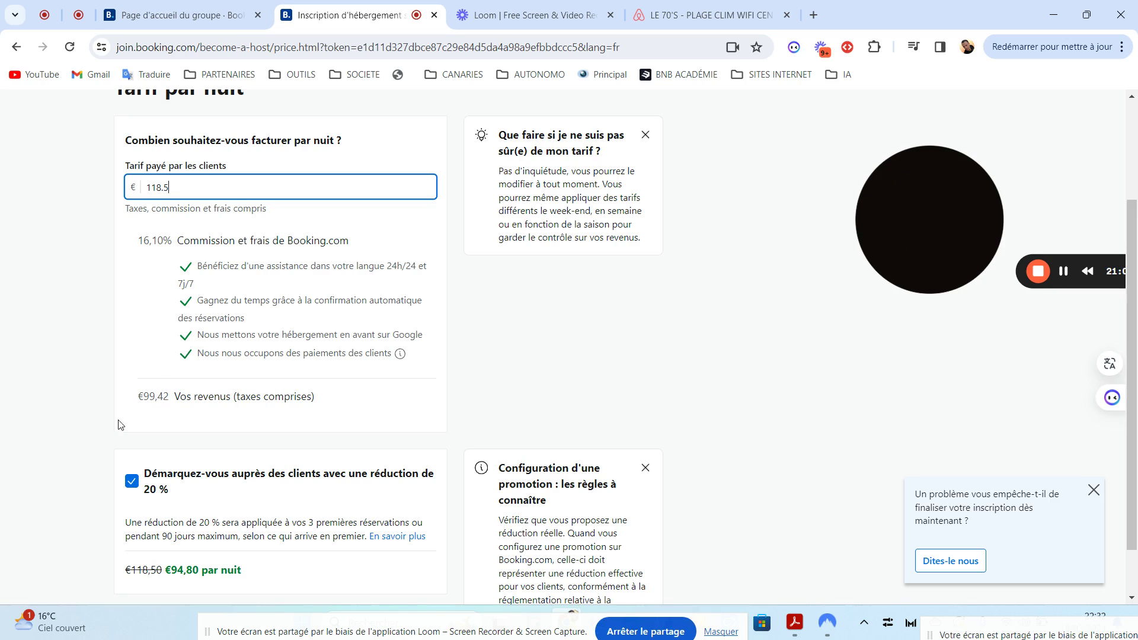
pyautogui.scroll(-1, 1136, 323)
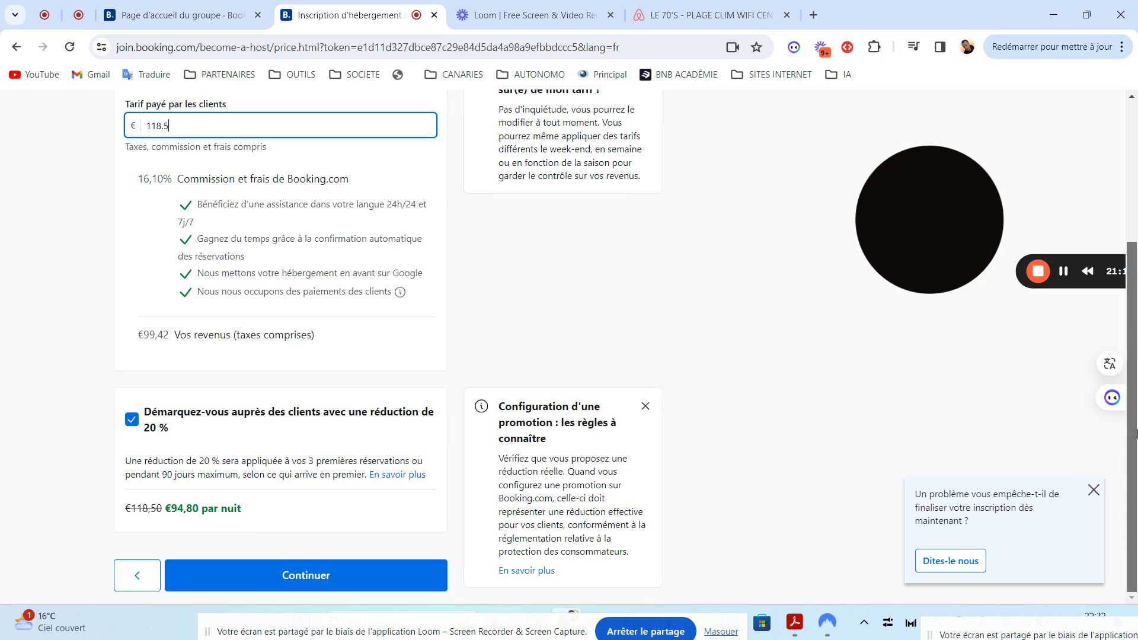
pyautogui.click(1094, 489)
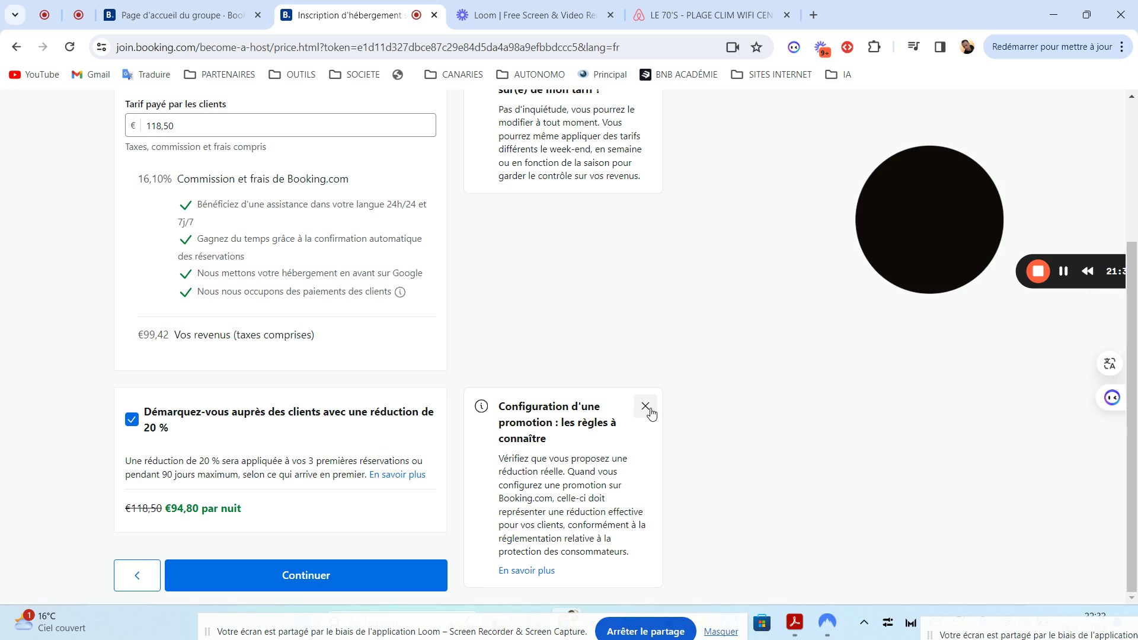
pyautogui.scroll(1, 1132, 391)
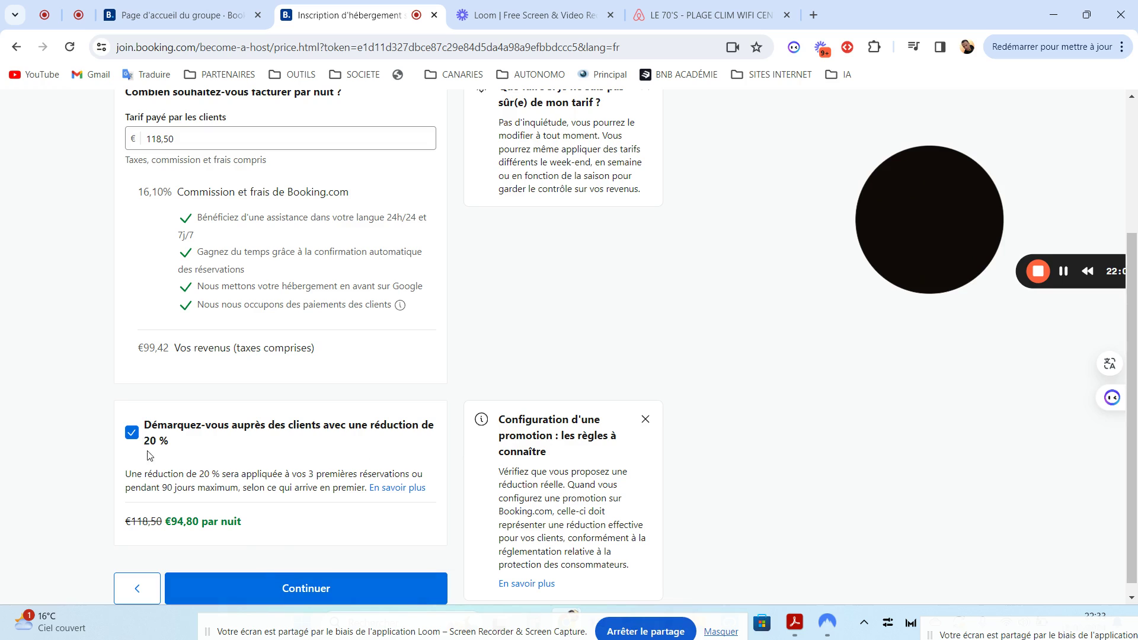
# Submit the nightly rate and review the standard, non-refundable (10% off) and weekly (15% off) rate plans
pyautogui.click(285, 594)
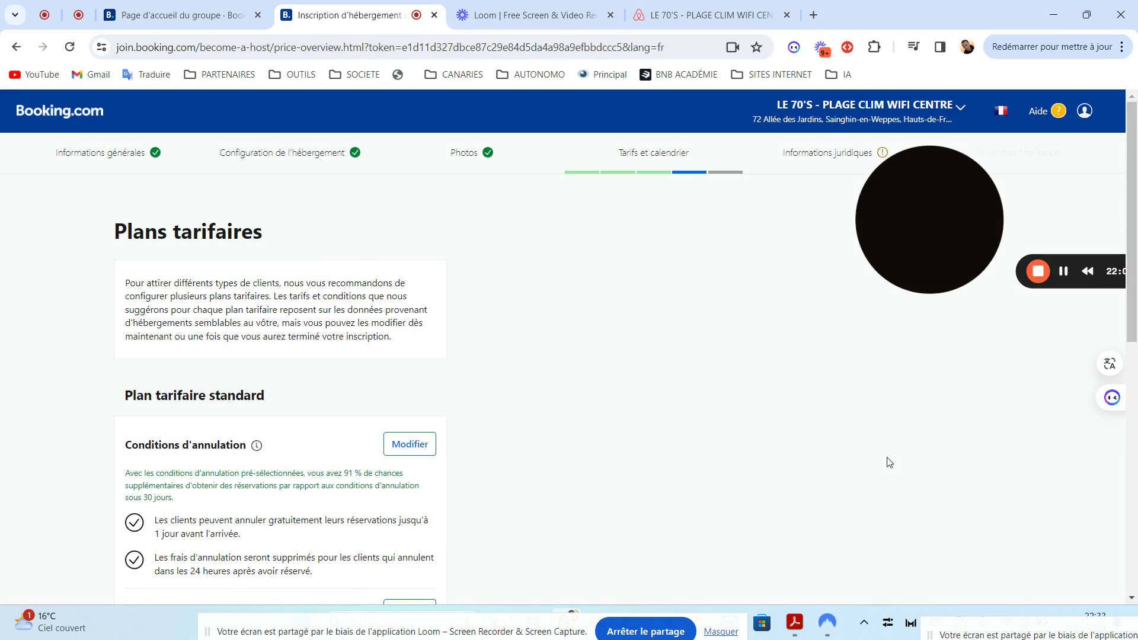
pyautogui.moveTo(1132, 194); pyautogui.dragTo(1128, 397)
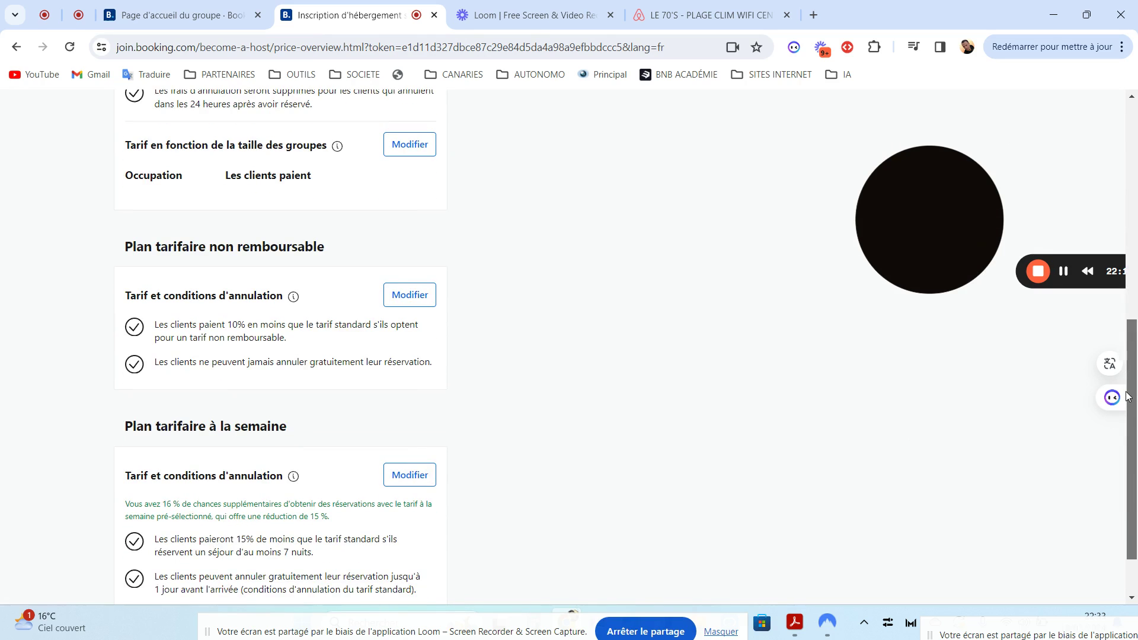
pyautogui.moveTo(1128, 397); pyautogui.dragTo(1113, 304)
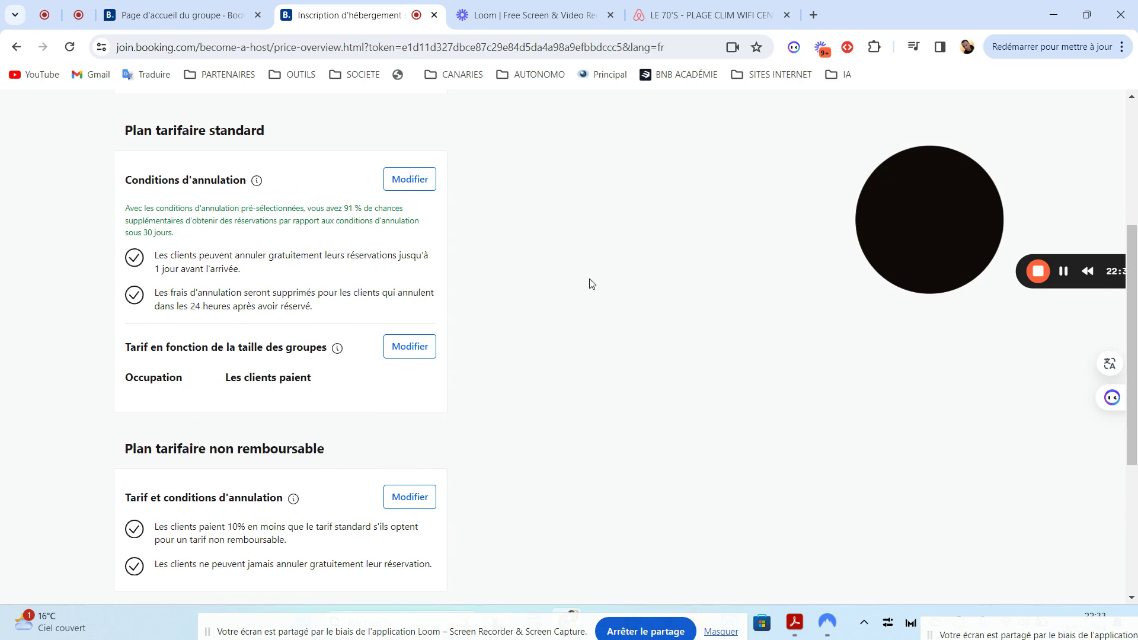
pyautogui.moveTo(1132, 326); pyautogui.dragTo(1124, 240)
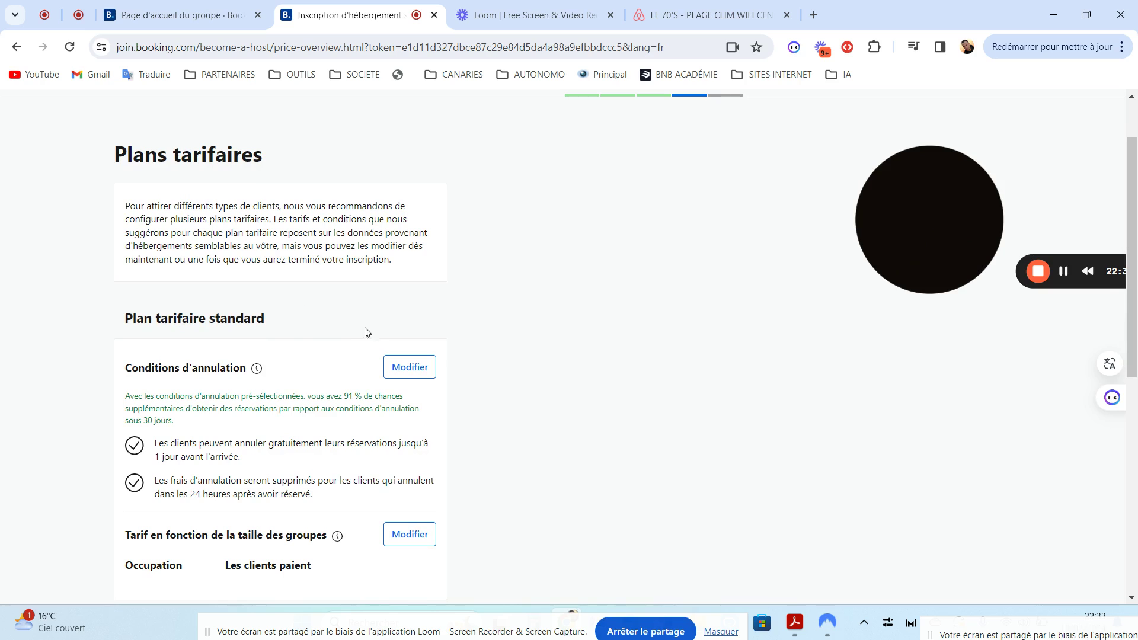
pyautogui.moveTo(1135, 212); pyautogui.dragTo(1135, 280)
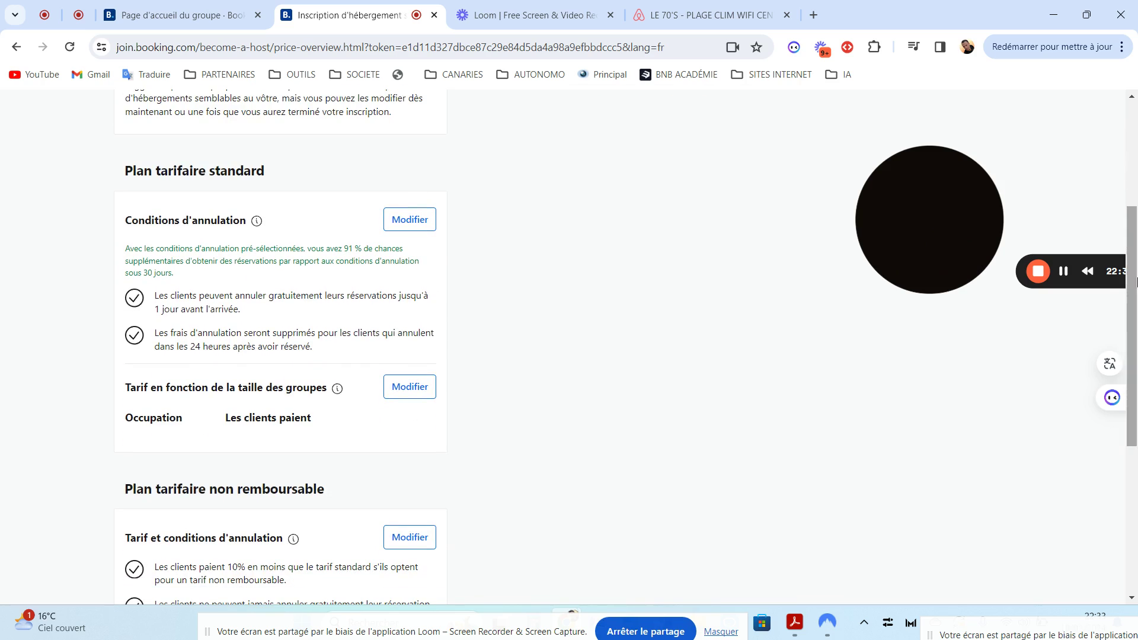
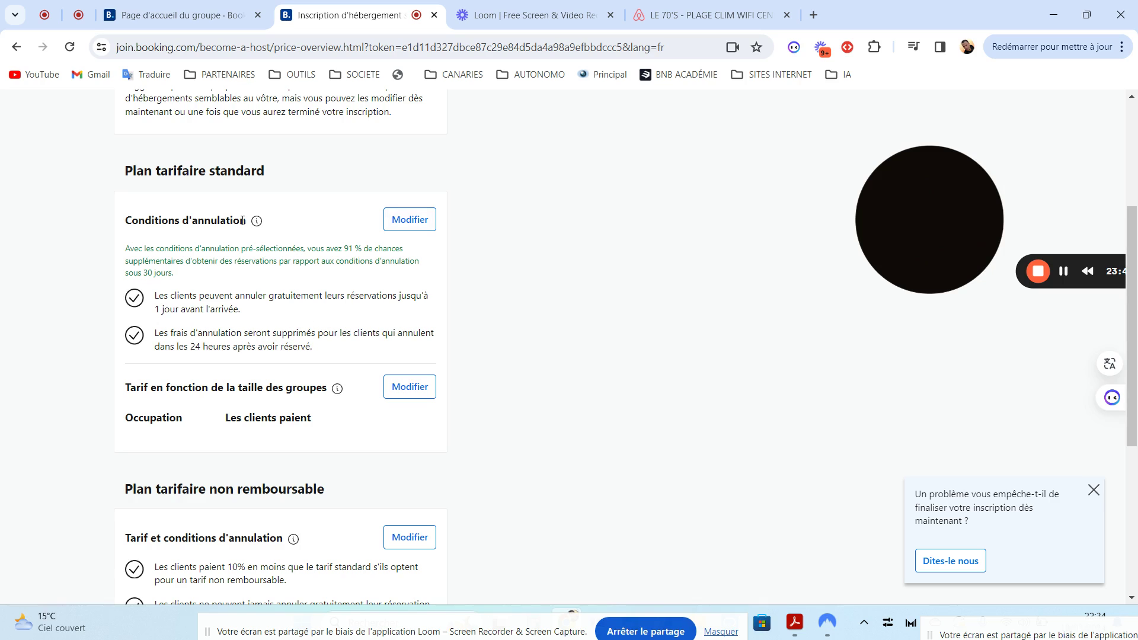
# Keep the standard plan's 1-day free cancellation unchanged, review the plan, then go back
pyautogui.click(410, 221)
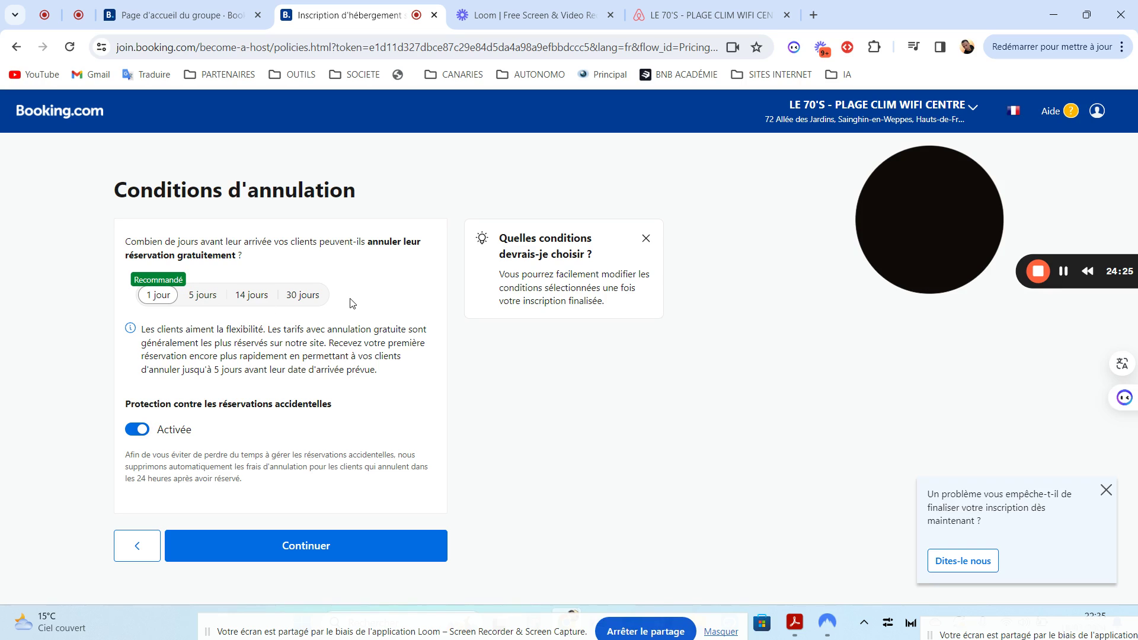
pyautogui.click(275, 550)
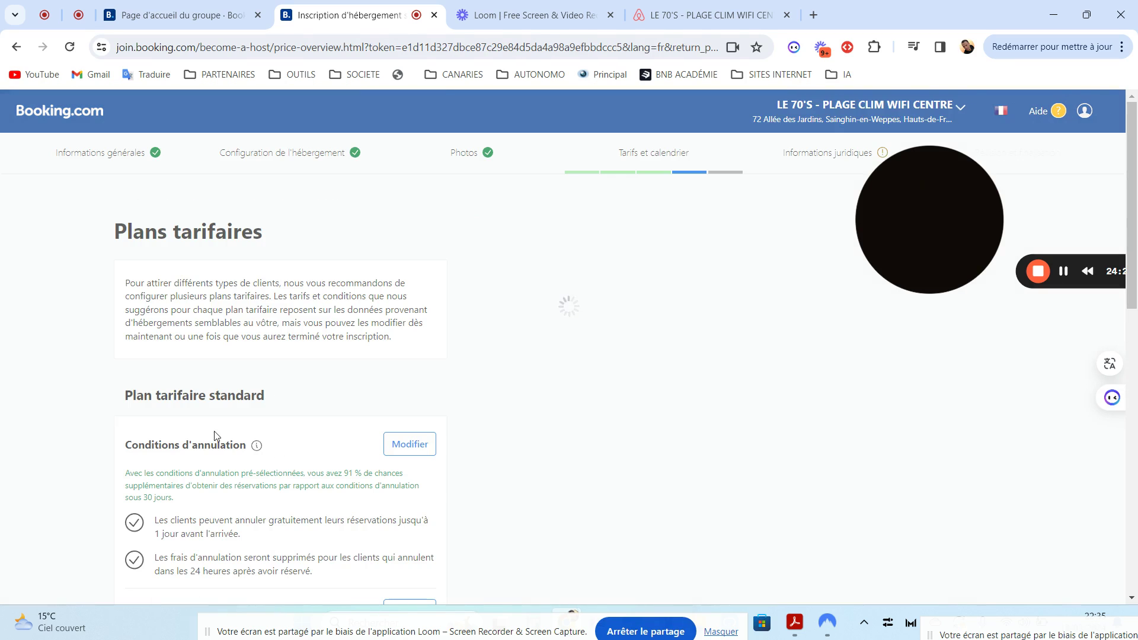
pyautogui.moveTo(1136, 170)
pyautogui.mouseDown()
pyautogui.moveTo(1136, 317)
pyautogui.moveTo(1125, 187)
pyautogui.mouseUp()
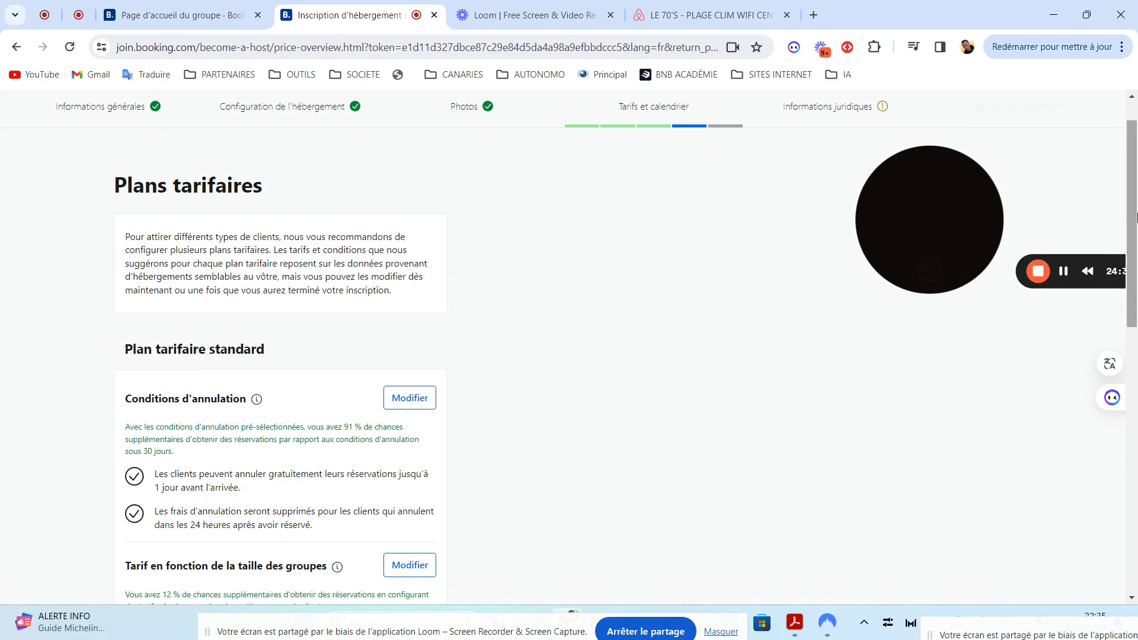
pyautogui.scroll(-6, 550, 373)
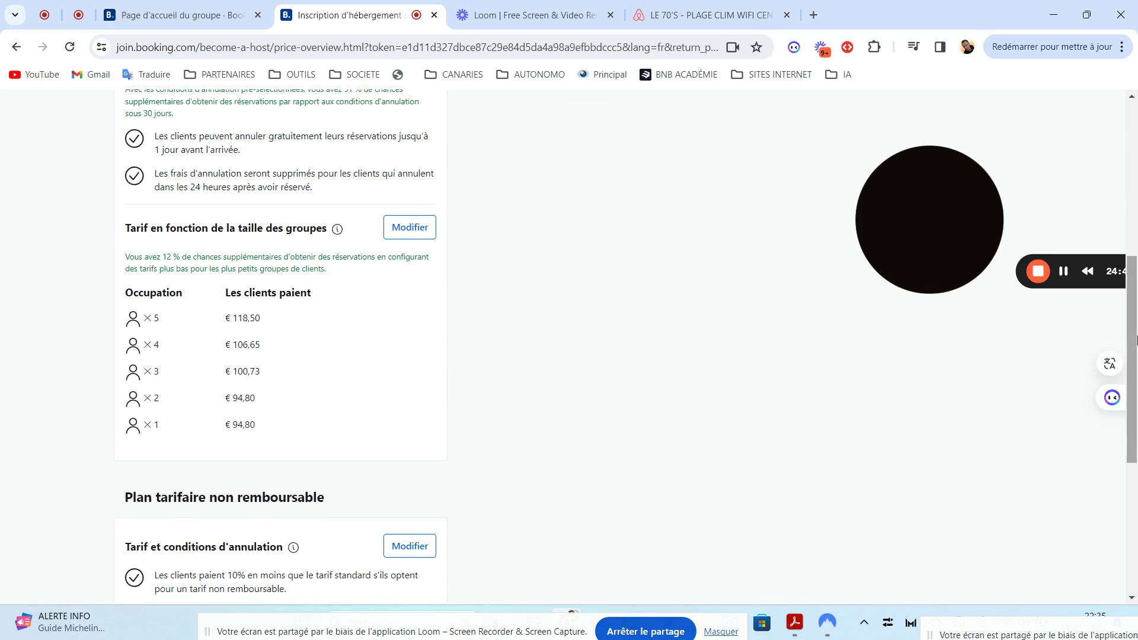
pyautogui.moveTo(1126, 342); pyautogui.dragTo(1127, 294)
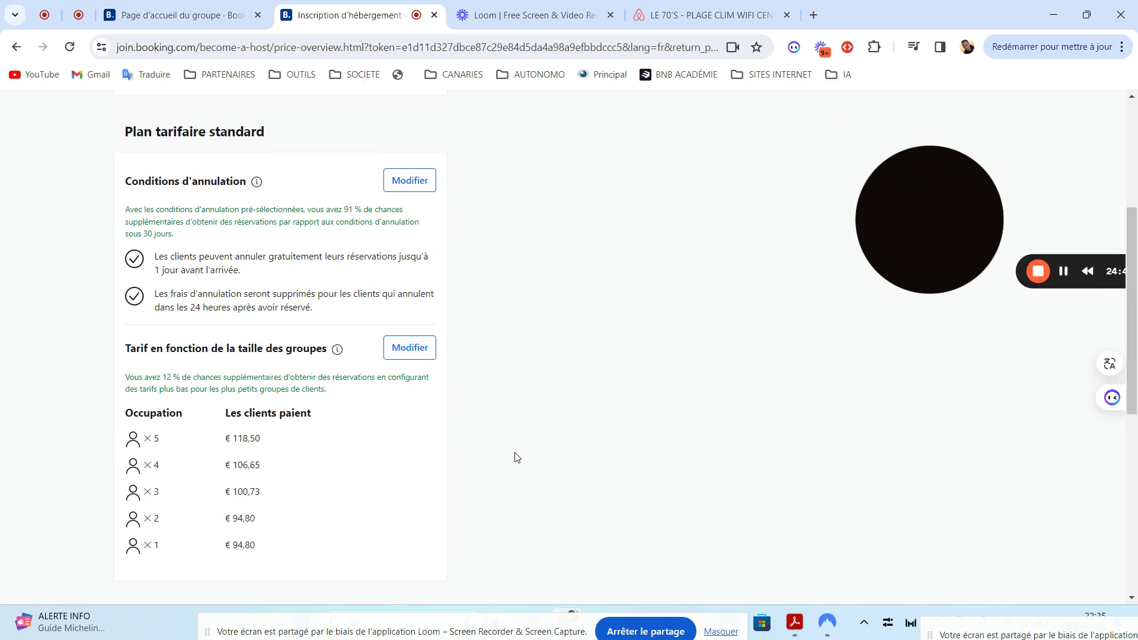
pyautogui.click(15, 48)
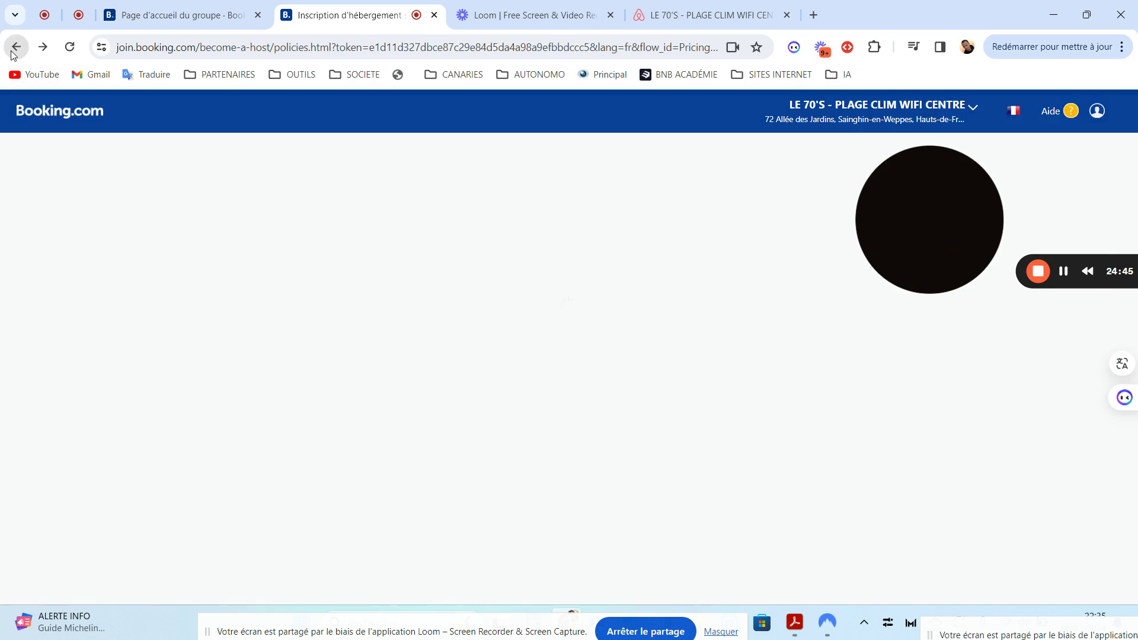
# Recheck the €118,50 nightly price (€99,42 net), then return forward to the rate plans overview
pyautogui.click(12, 52)
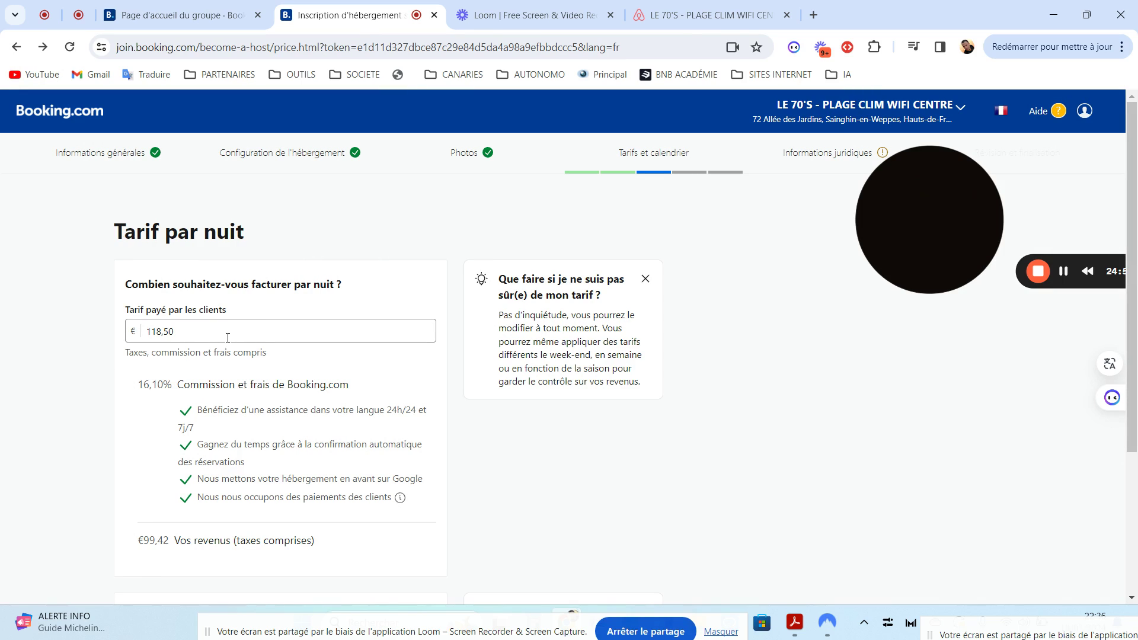
pyautogui.click(190, 335)
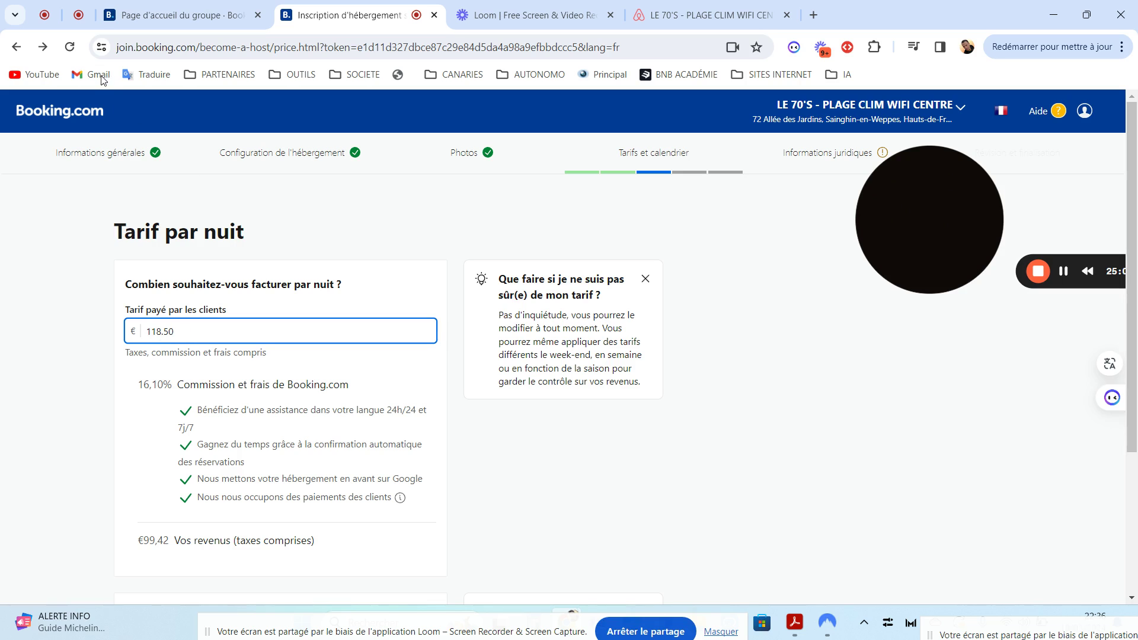
pyautogui.click(45, 49)
pyautogui.click(47, 54)
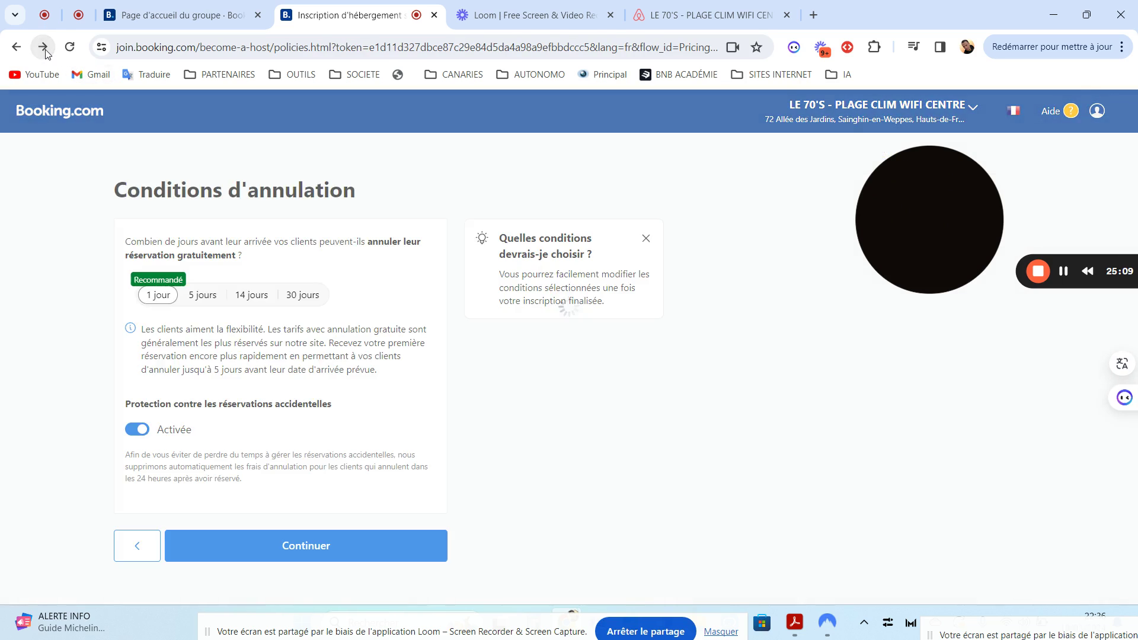
pyautogui.click(47, 54)
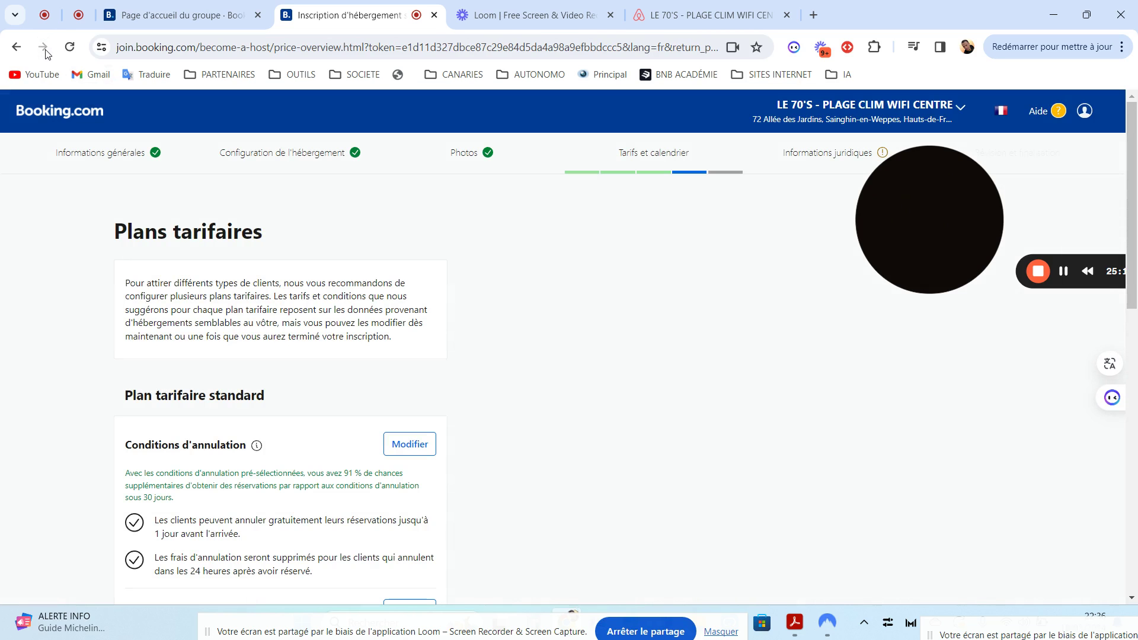
# Edit the standard plan's 'Tarif en fonction de la taille des groupes' setting
pyautogui.moveTo(1134, 287); pyautogui.dragTo(1134, 471)
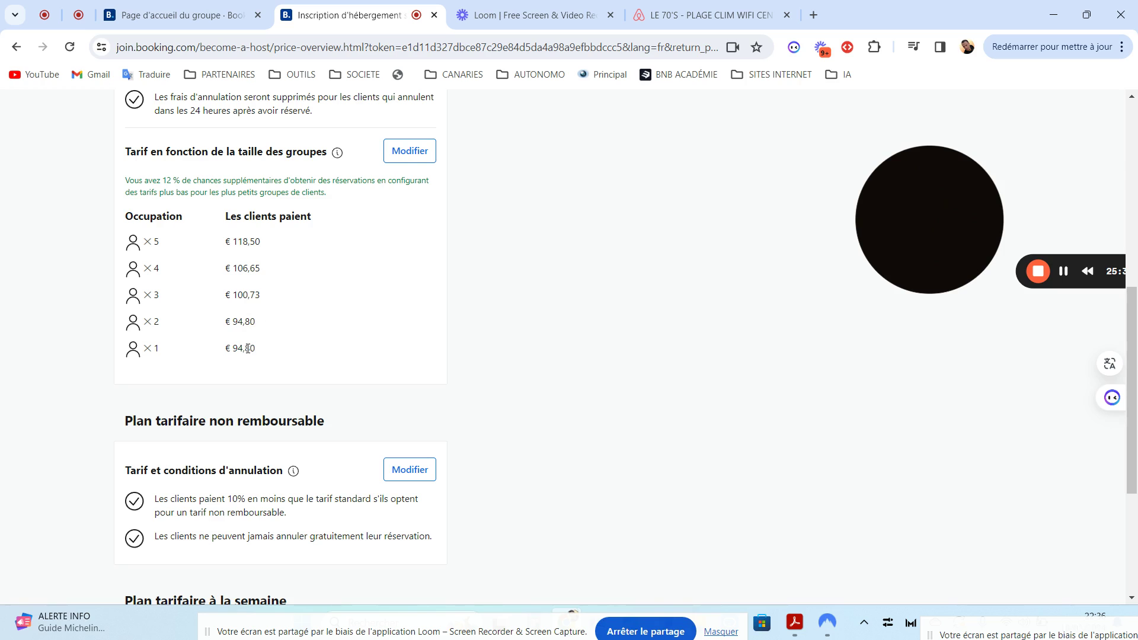
pyautogui.click(409, 159)
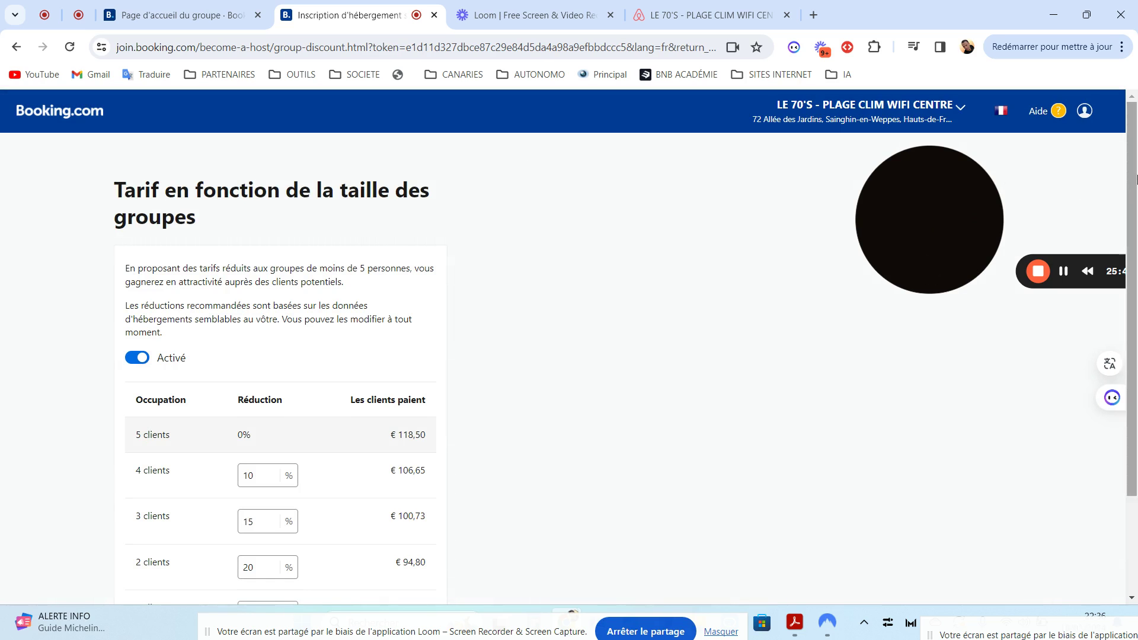
# Try raising the 4-guest group reduction from 10% to 11%
pyautogui.moveTo(1133, 179); pyautogui.dragTo(1133, 282)
pyautogui.moveTo(1136, 330); pyautogui.dragTo(1136, 330)
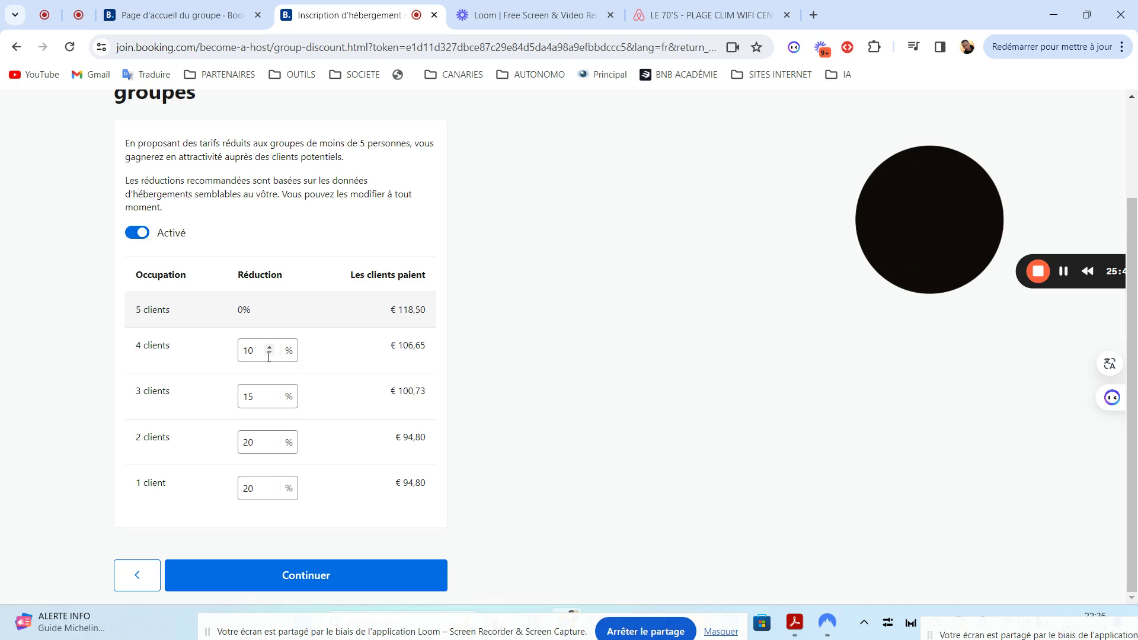
pyautogui.click(252, 348)
pyautogui.click(292, 439)
pyautogui.scroll(1, 1133, 281)
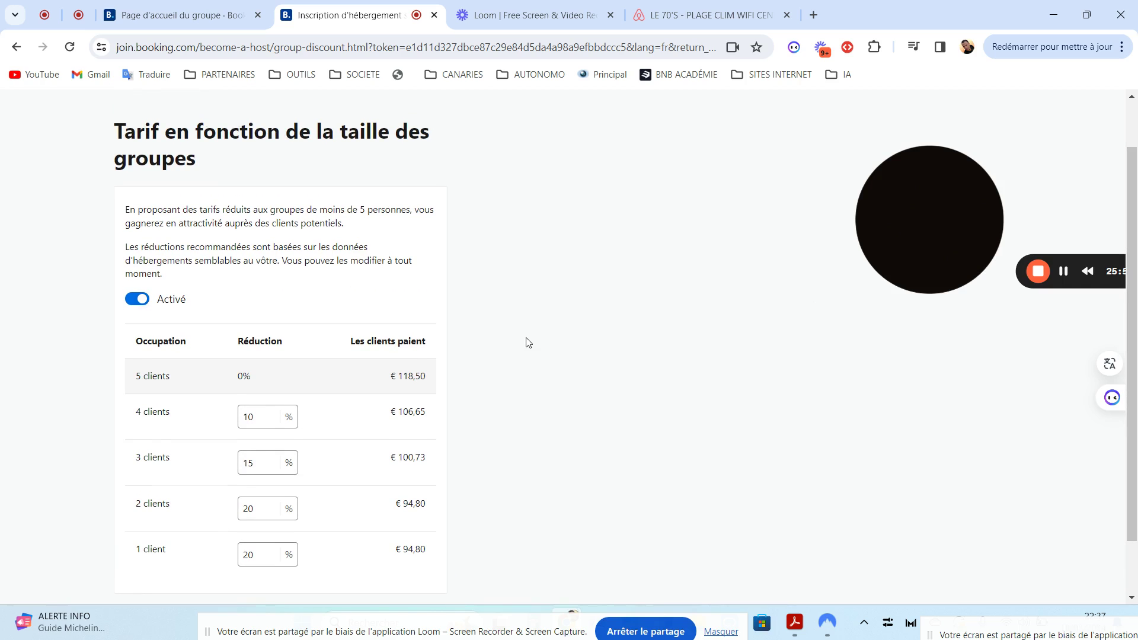
pyautogui.scroll(-1, 1134, 391)
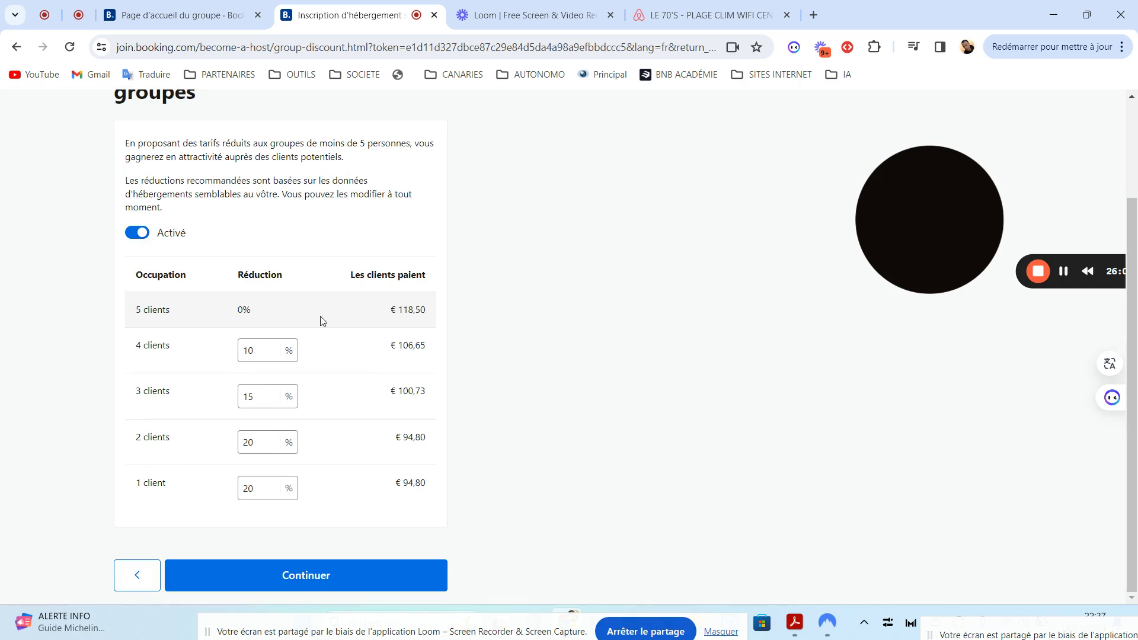
pyautogui.click(272, 348)
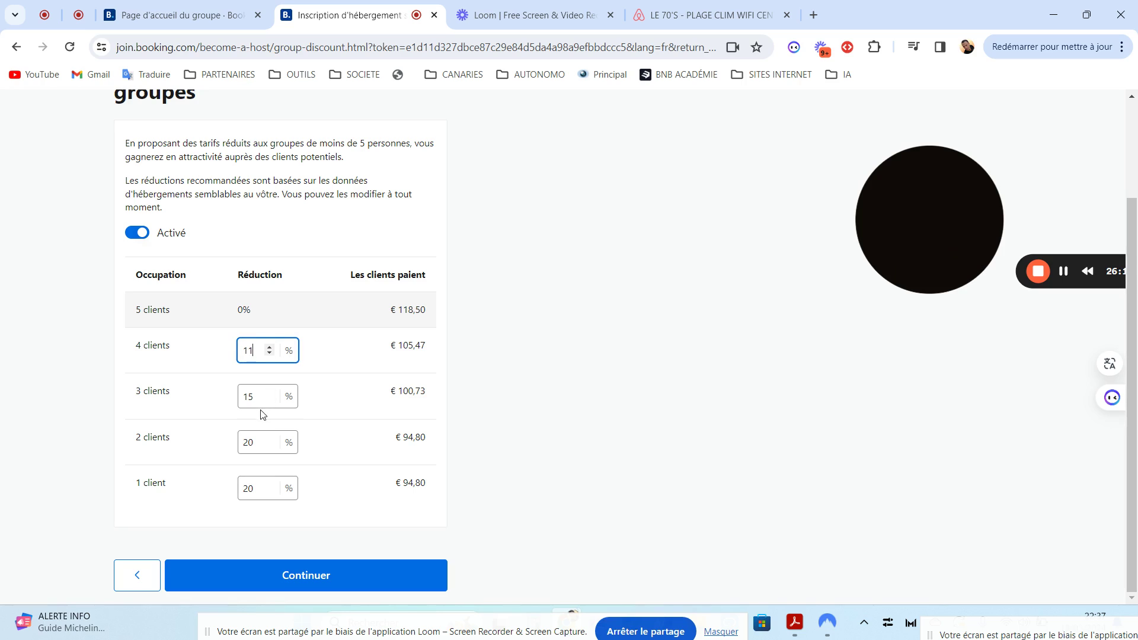
pyautogui.click(489, 355)
# Adjust the 4-guest reduction between 6% and 11%, then set group-size pricing to Désactivé
pyautogui.click(270, 349)
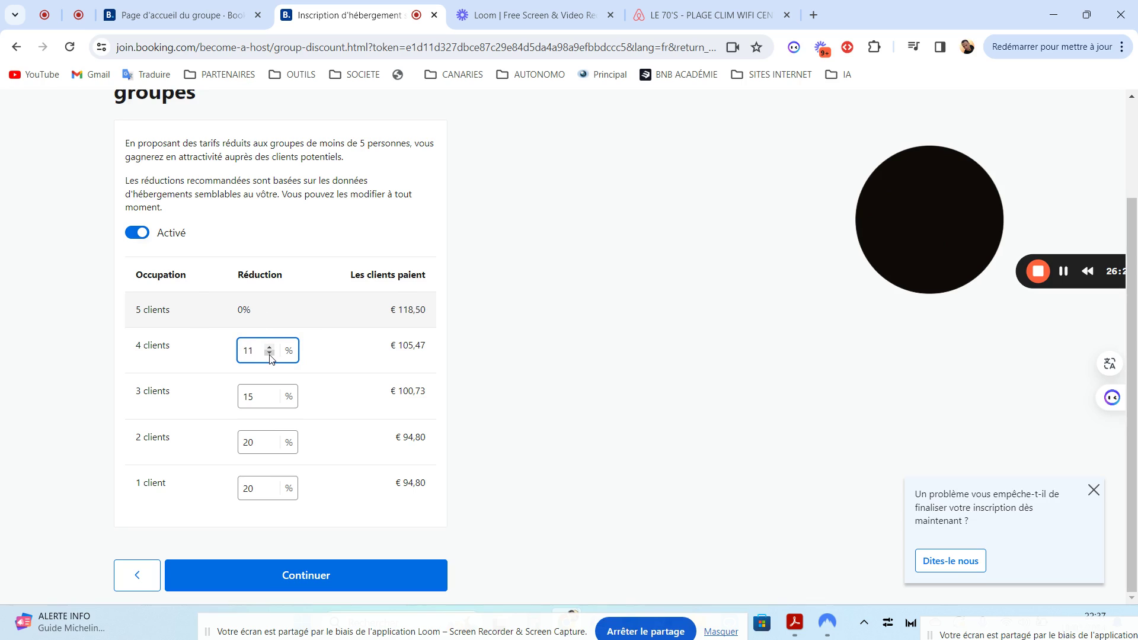
pyautogui.click(269, 354)
pyautogui.click(269, 354)
pyautogui.click(269, 348)
pyautogui.click(270, 349)
pyautogui.click(269, 348)
pyautogui.click(270, 349)
pyautogui.click(270, 349)
pyautogui.click(134, 236)
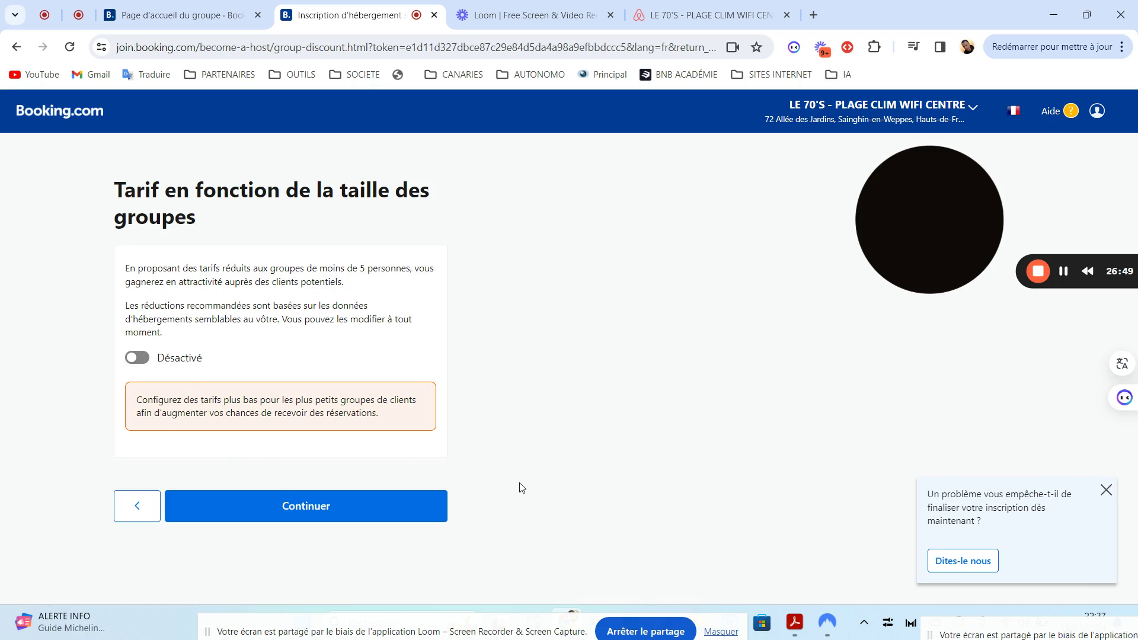
# Save the disabled group-size pricing and return to the rate plans
pyautogui.click(281, 508)
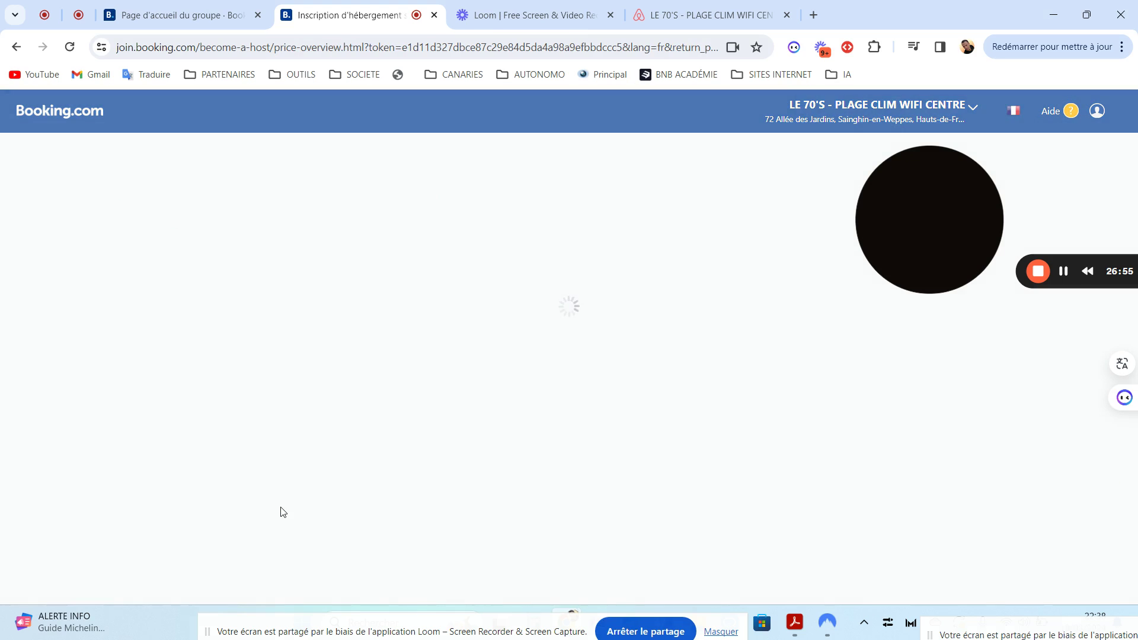
pyautogui.moveTo(1133, 275); pyautogui.dragTo(1135, 315)
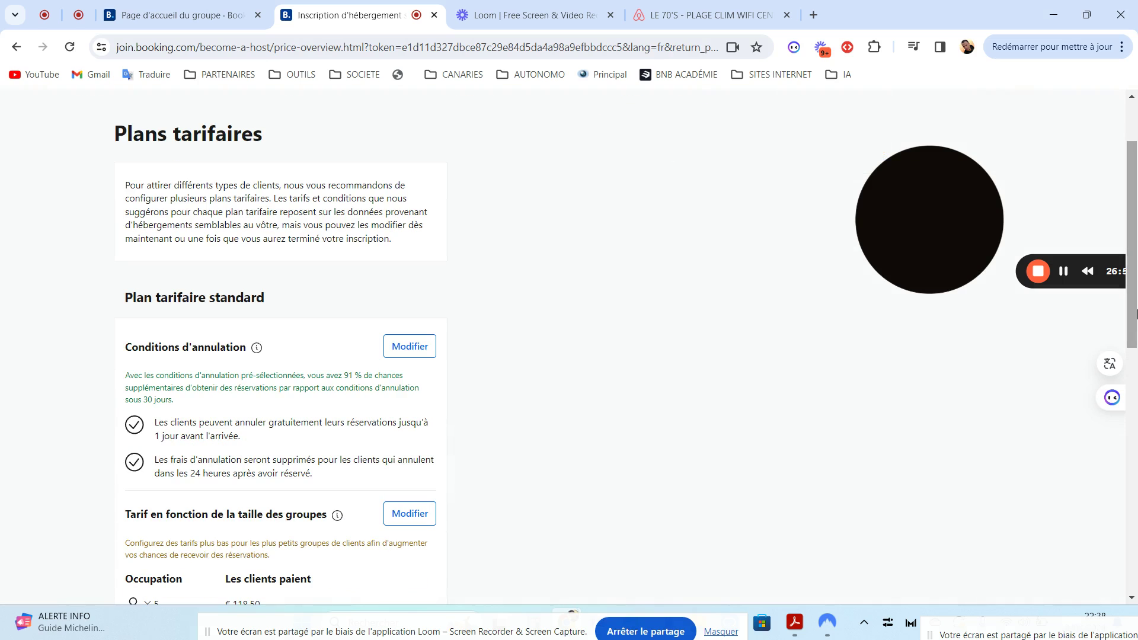
pyautogui.moveTo(1135, 256); pyautogui.dragTo(1135, 513)
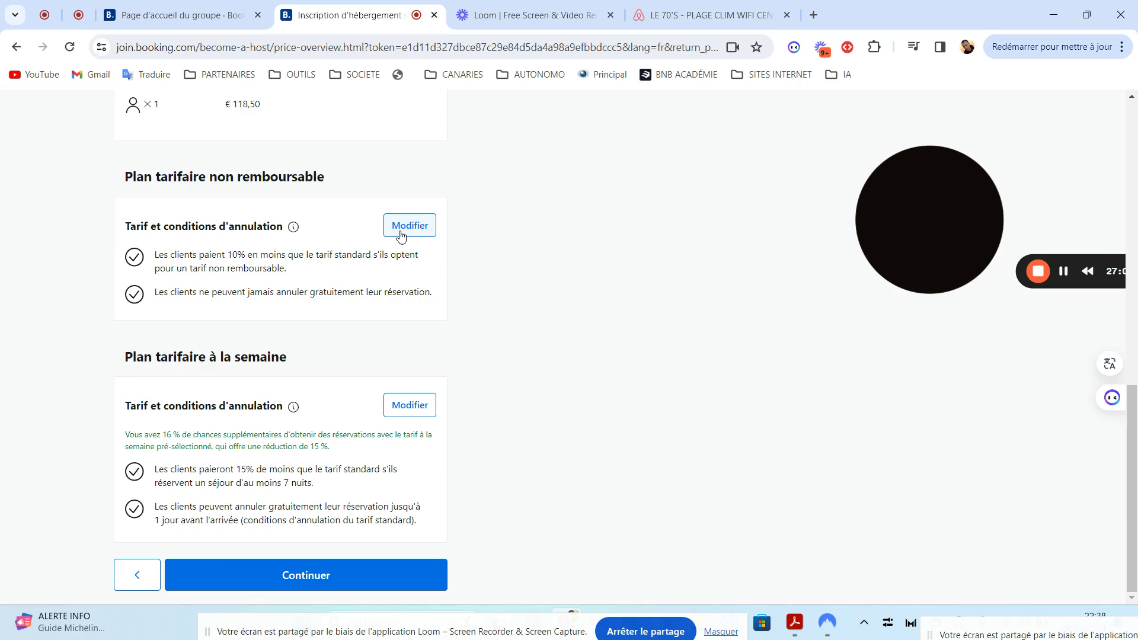
# Review the non-refundable plan's 10% discount (€106,65) and leave it unchanged
pyautogui.click(400, 236)
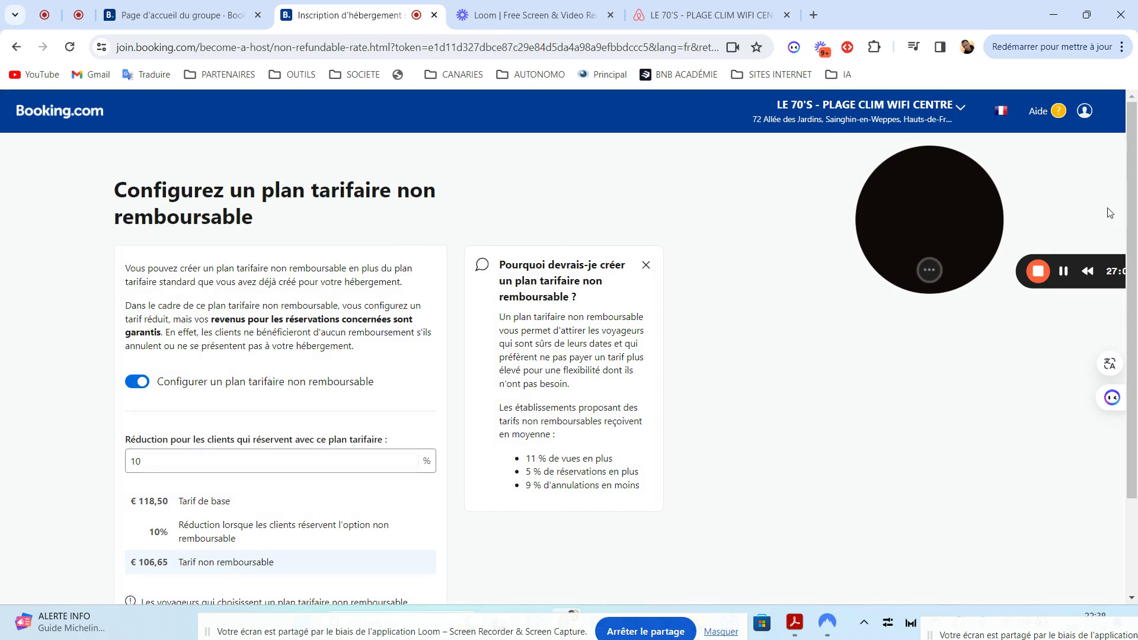
pyautogui.scroll(-1, 1136, 257)
pyautogui.moveTo(1136, 257); pyautogui.dragTo(1136, 327)
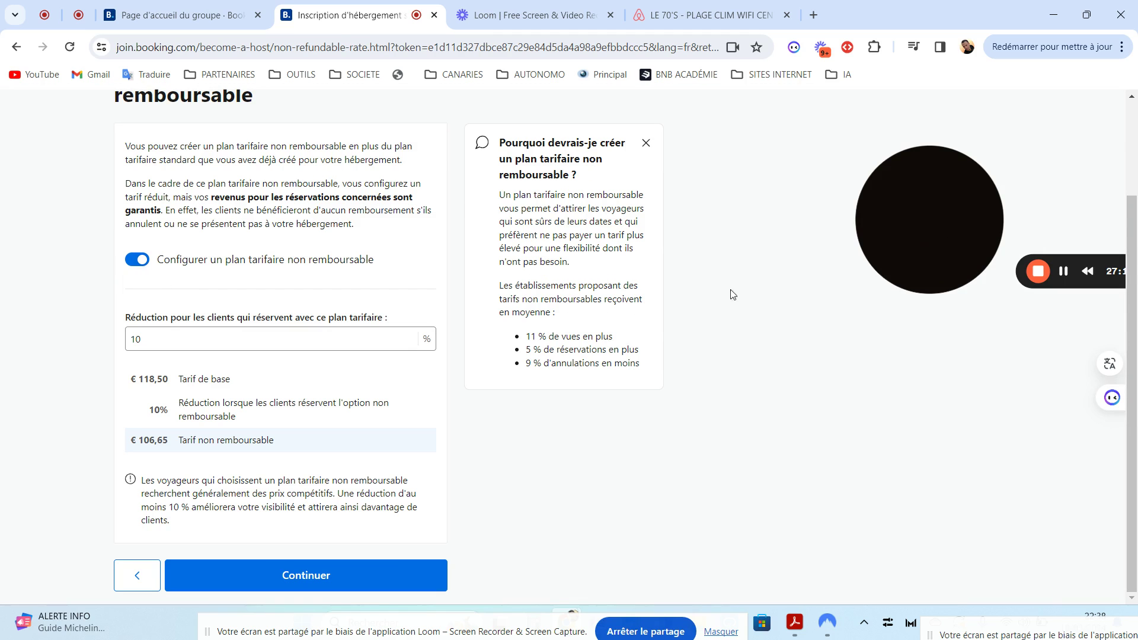
pyautogui.scroll(2, 682, 305)
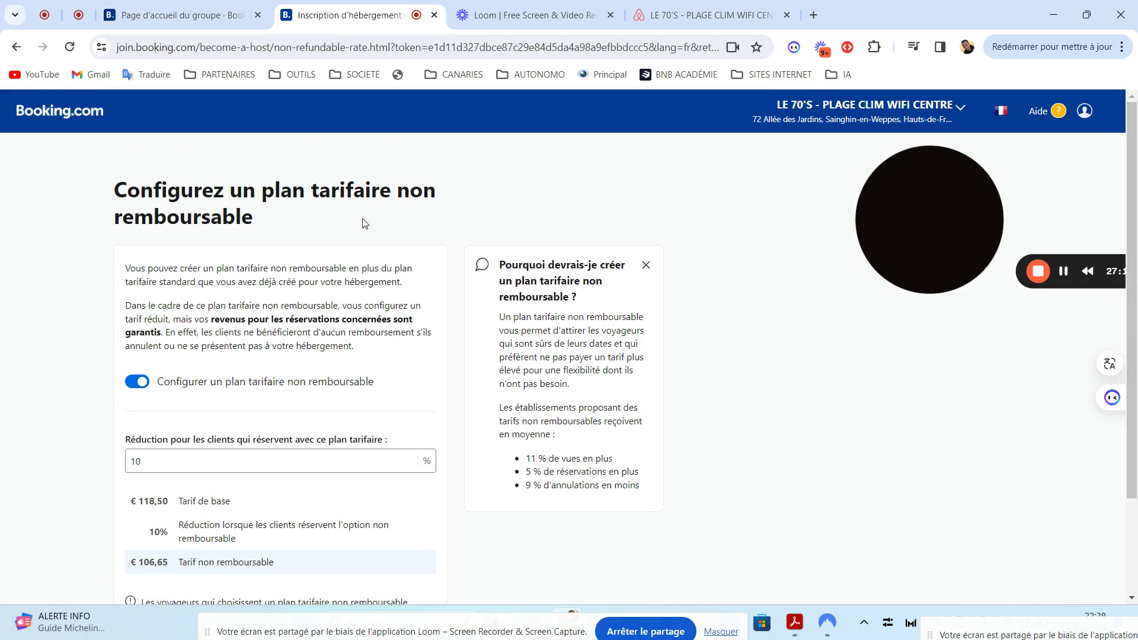
pyautogui.scroll(-2, 1133, 477)
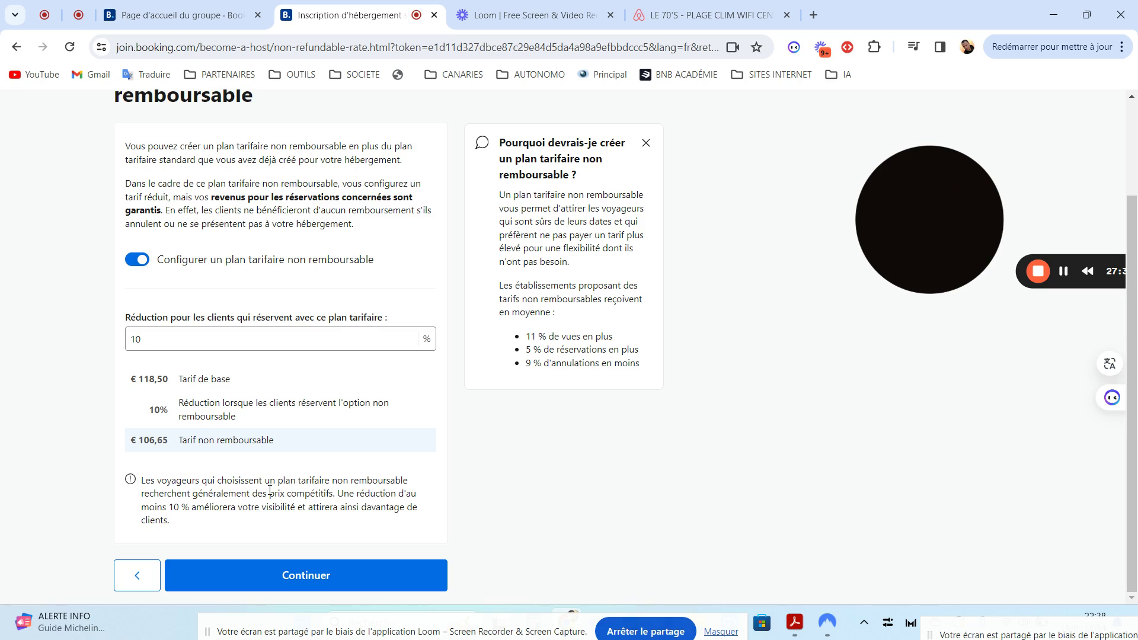
pyautogui.scroll(3, 1132, 342)
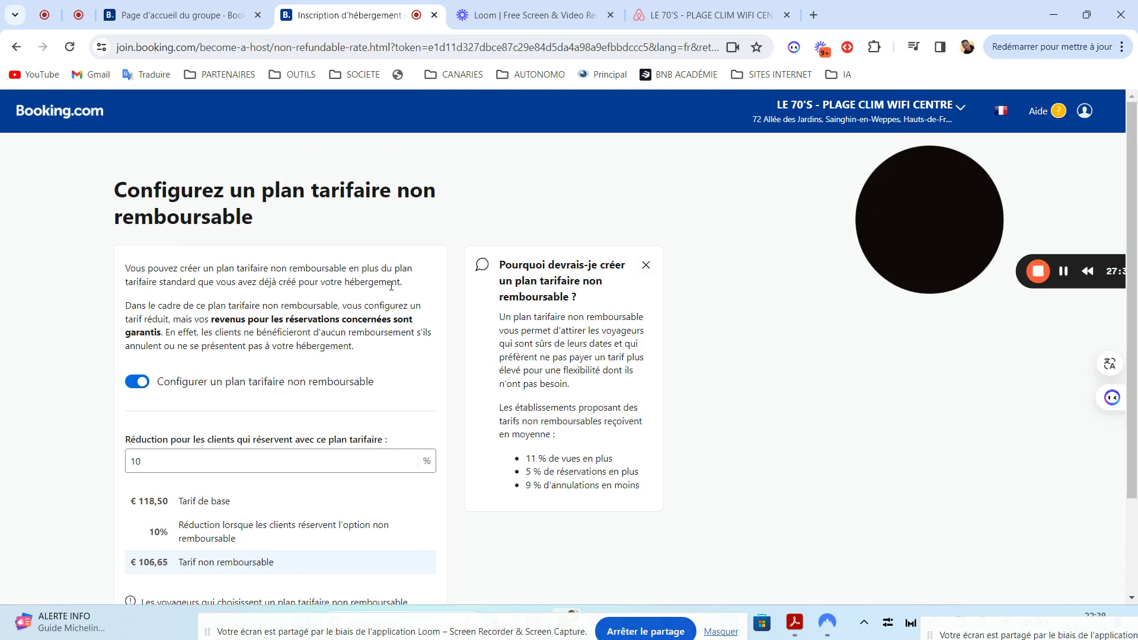
pyautogui.click(14, 47)
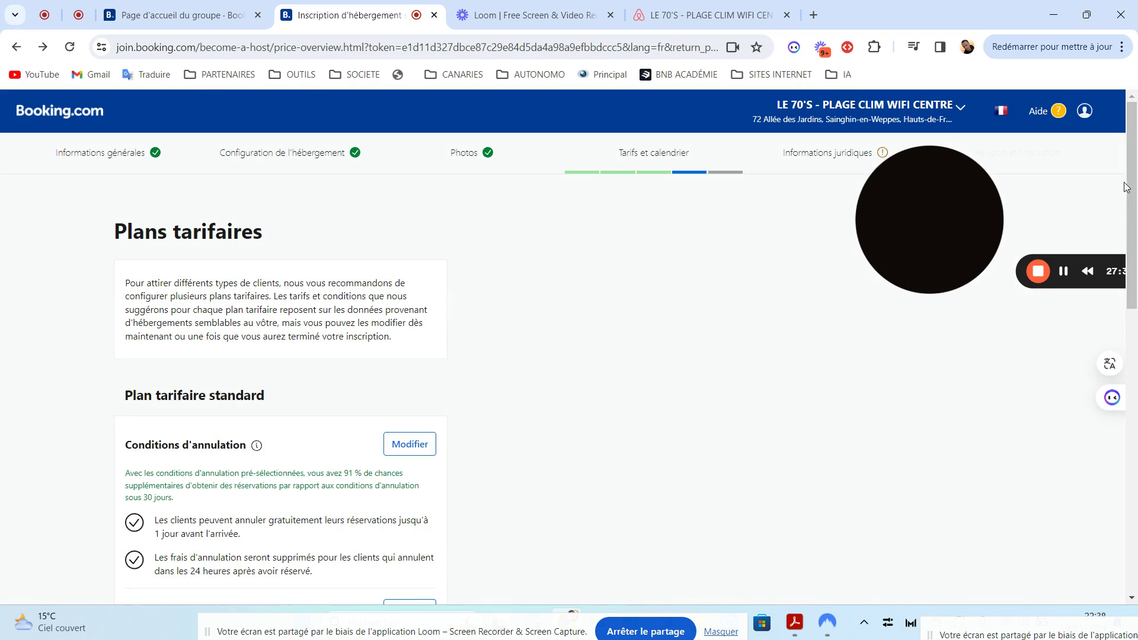
# Turn off 'Configurer un plan tarifaire à la semaine' and save, leaving €118,50 for 1–5 guests
pyautogui.moveTo(1127, 189); pyautogui.dragTo(1133, 476)
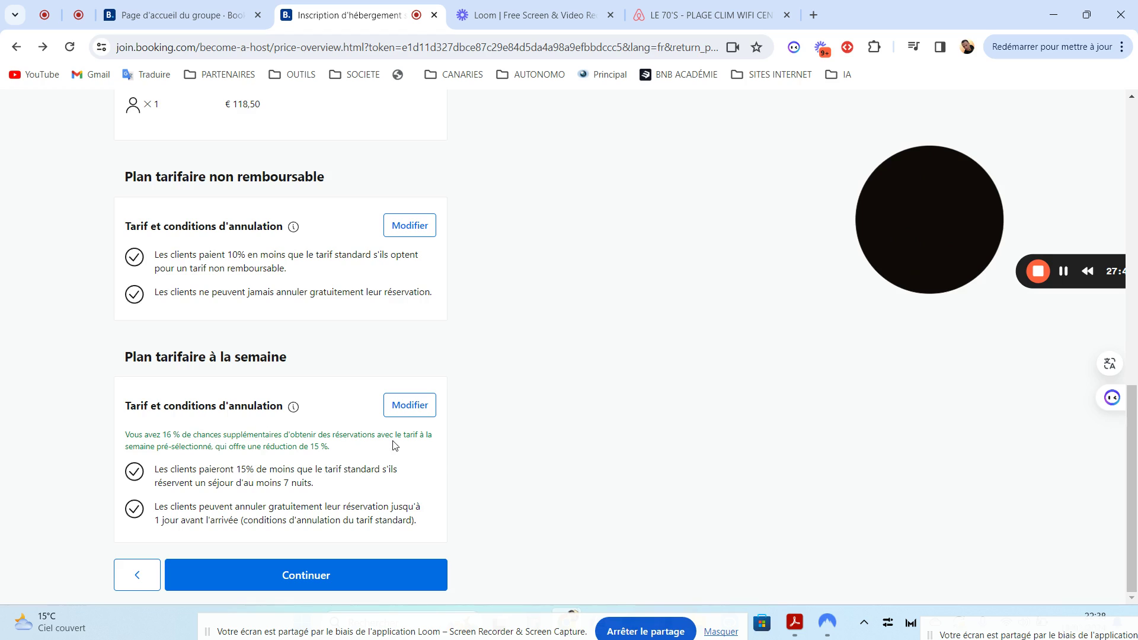
pyautogui.click(403, 412)
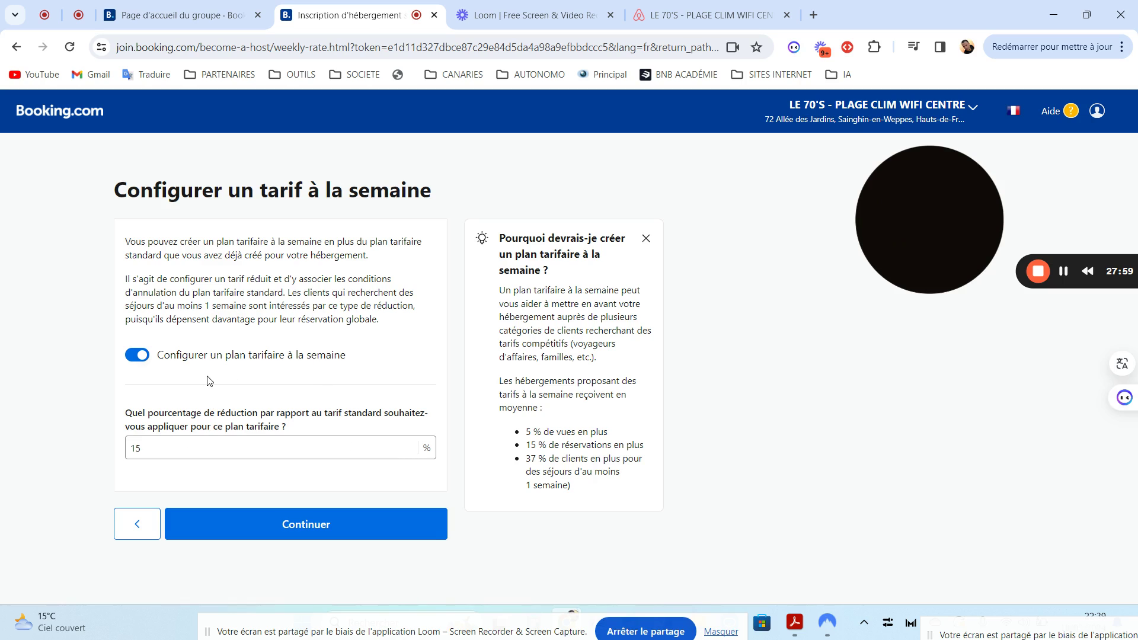
pyautogui.click(139, 359)
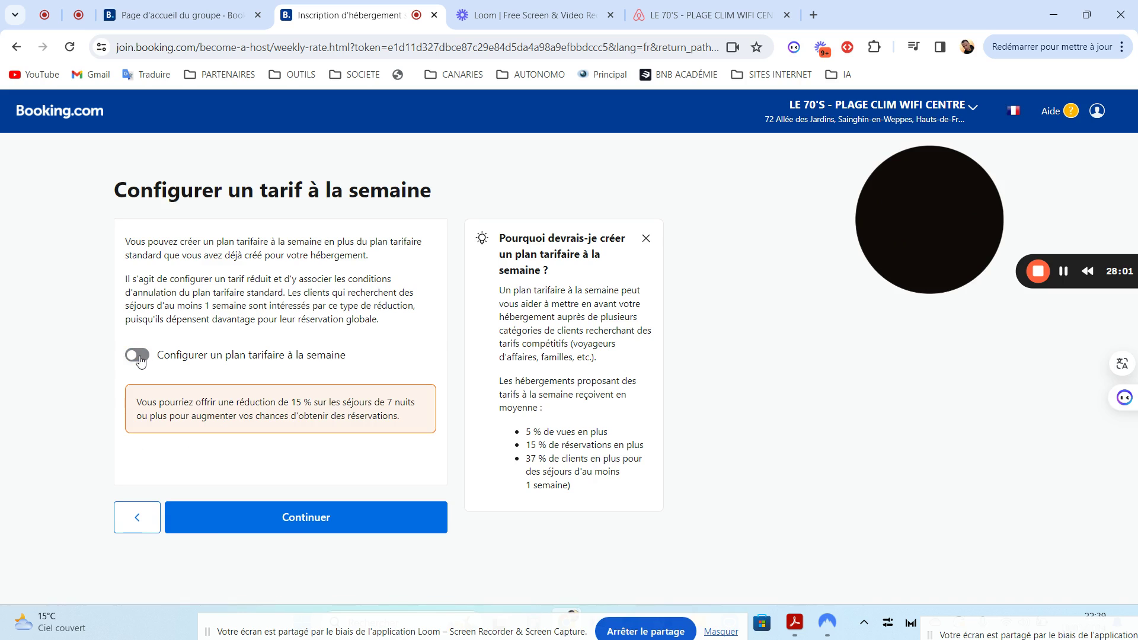
pyautogui.click(136, 518)
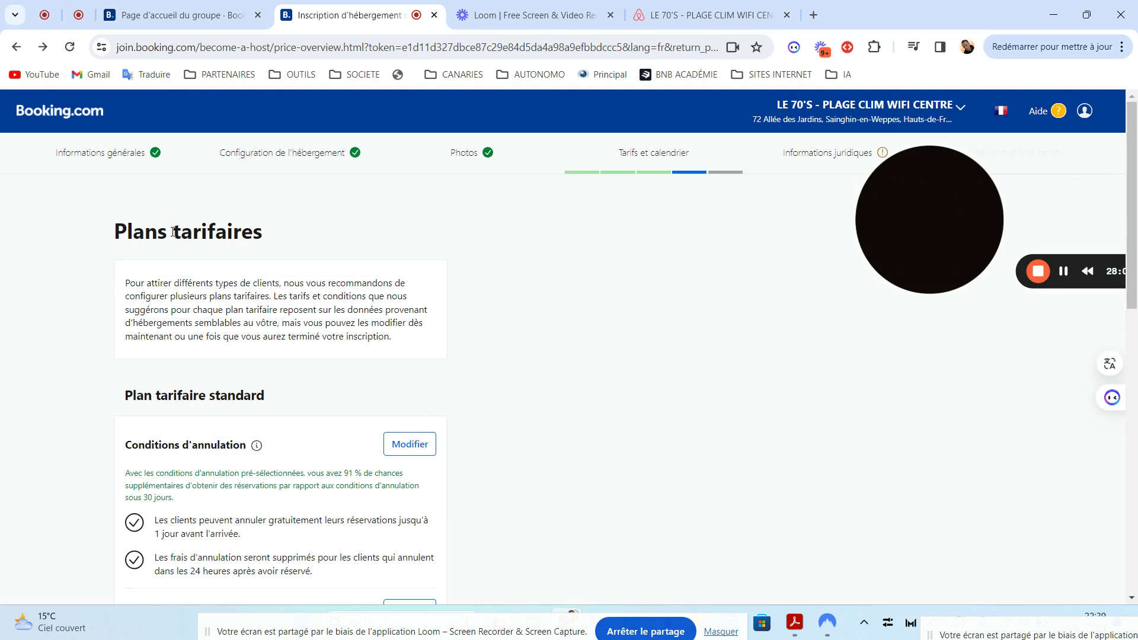
pyautogui.moveTo(1131, 285); pyautogui.dragTo(1132, 578)
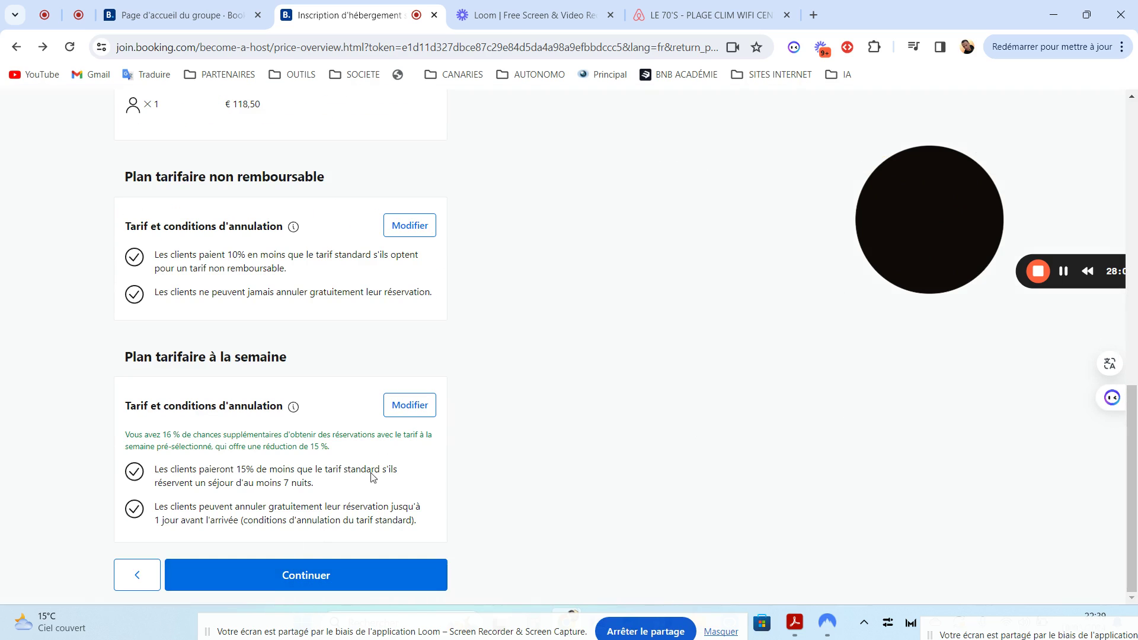
pyautogui.click(404, 411)
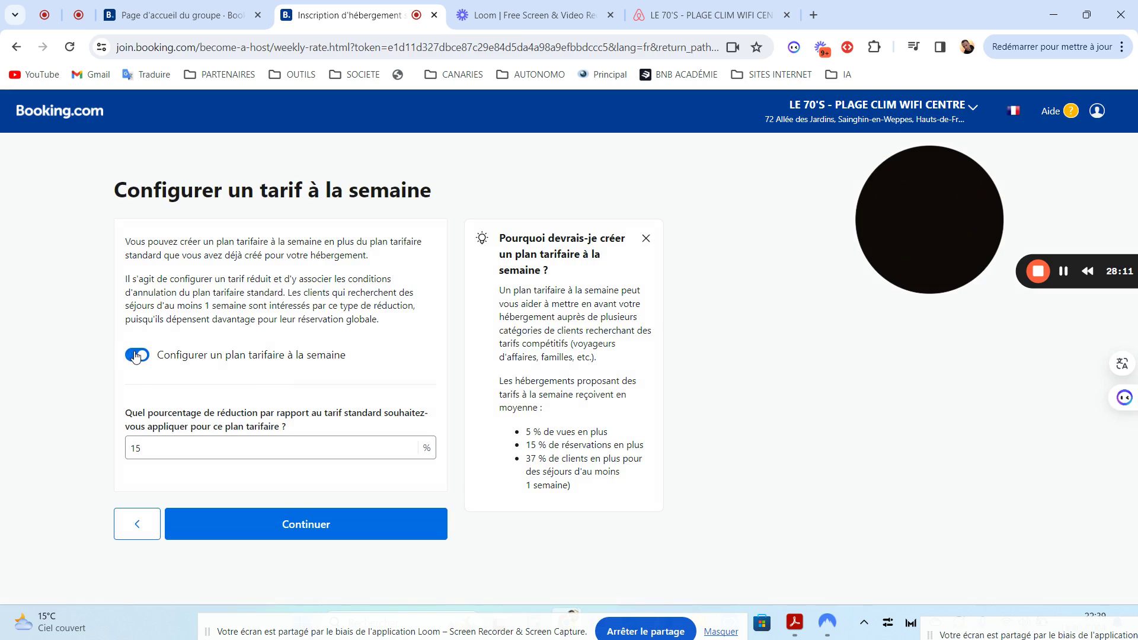
pyautogui.click(136, 356)
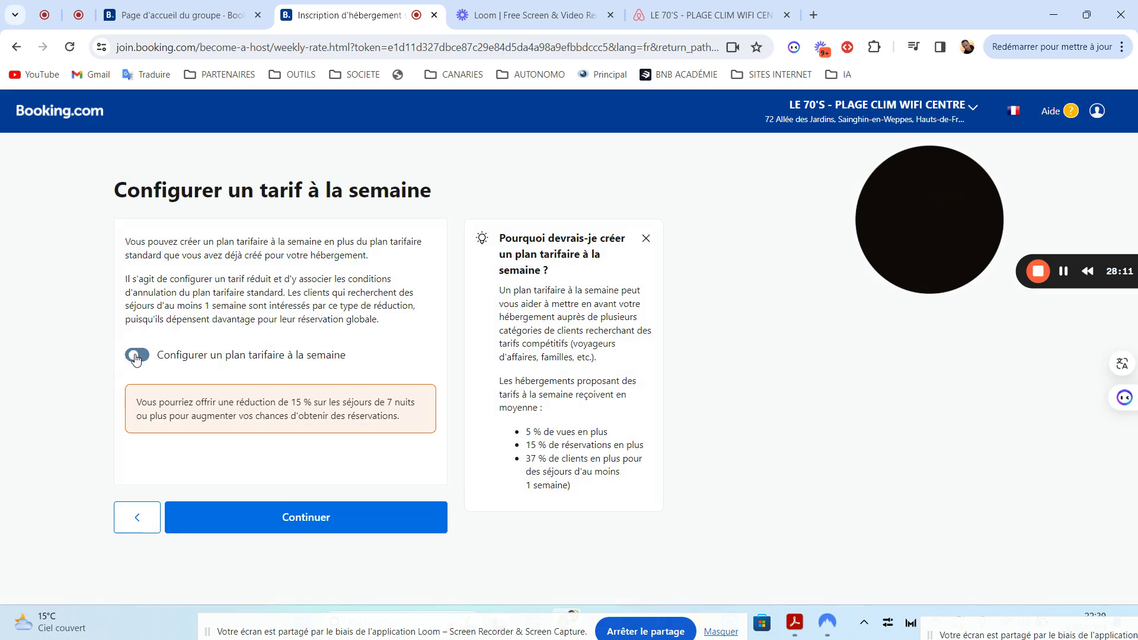
pyautogui.click(289, 517)
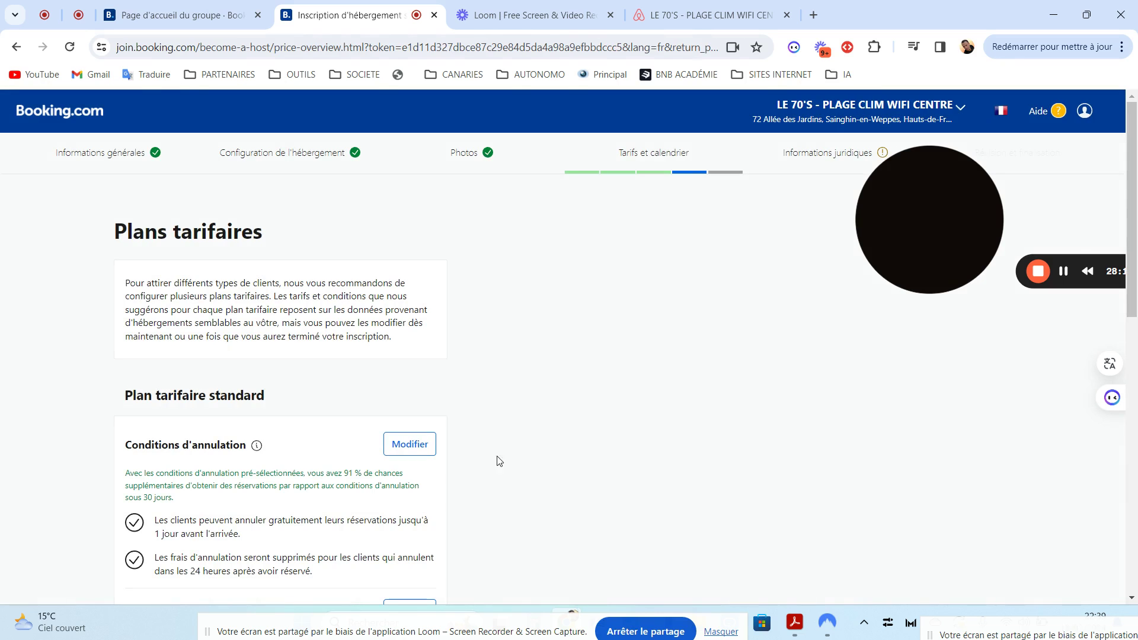
pyautogui.moveTo(1132, 296); pyautogui.dragTo(1136, 605)
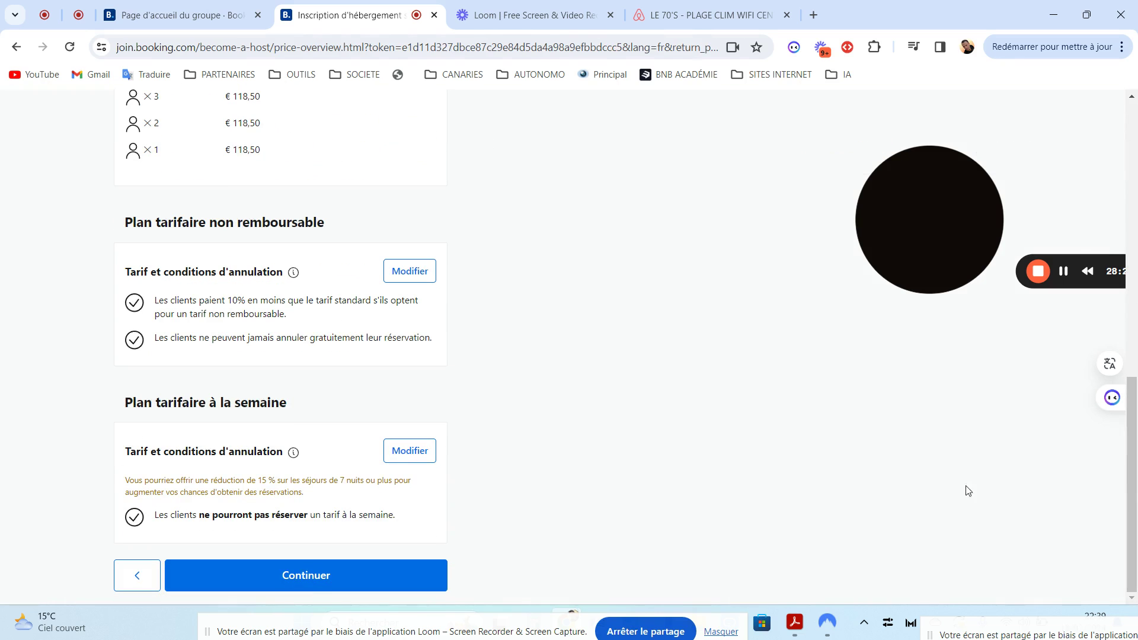
pyautogui.moveTo(1132, 486); pyautogui.dragTo(1136, 320)
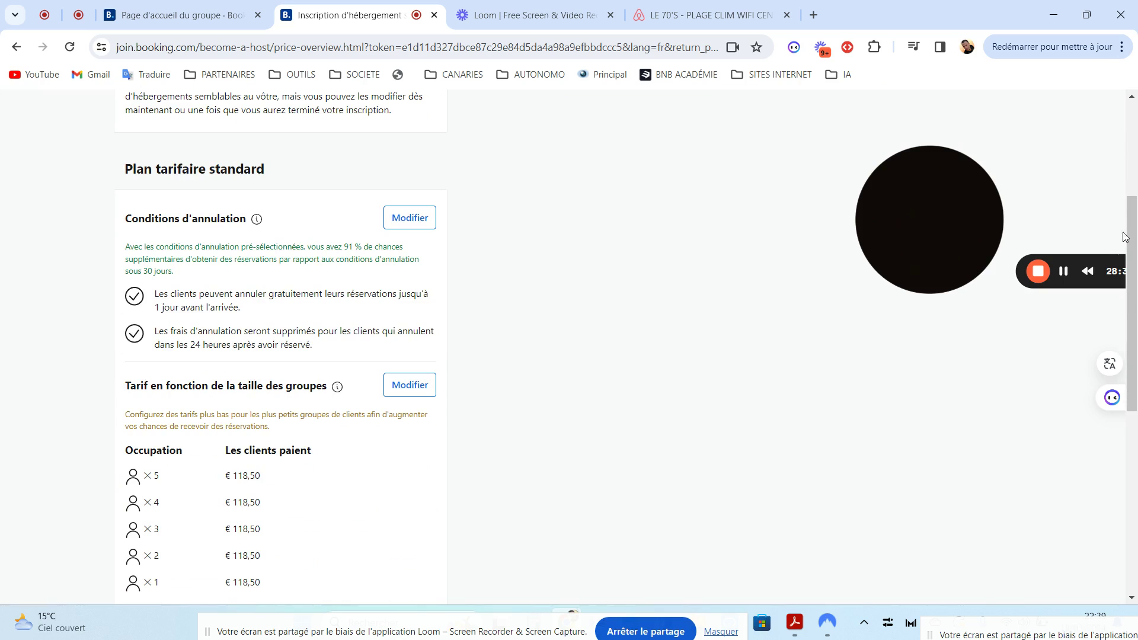
pyautogui.moveTo(1135, 259); pyautogui.dragTo(1136, 440)
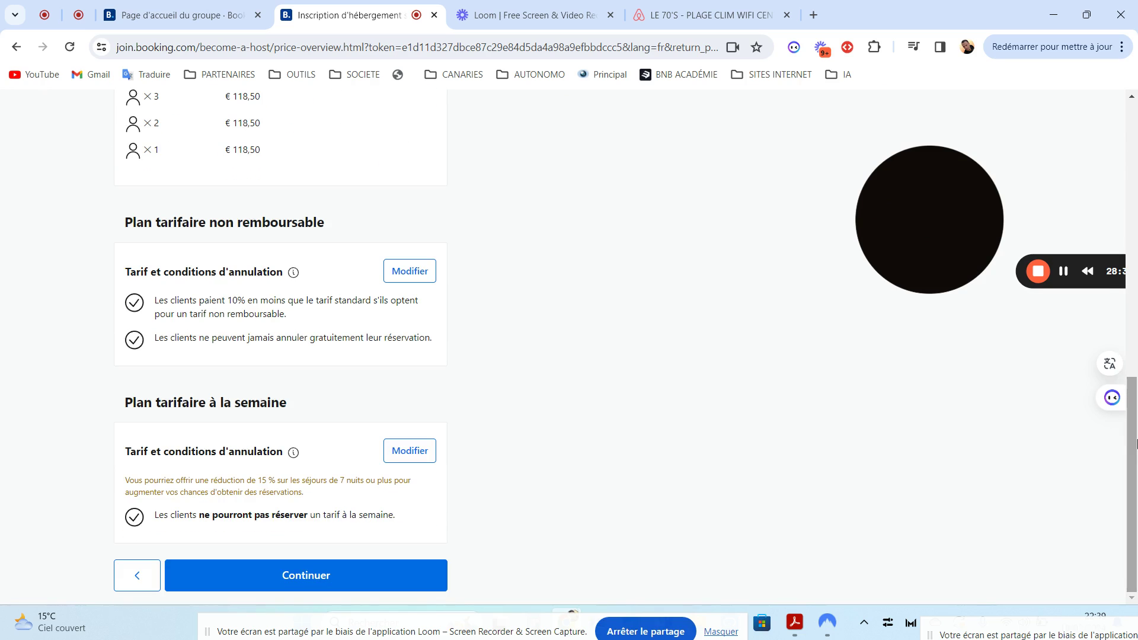
# On the availability page, weigh the sync options, then choose 'Non, je ne souhaite pas synchroniser'
pyautogui.click(296, 578)
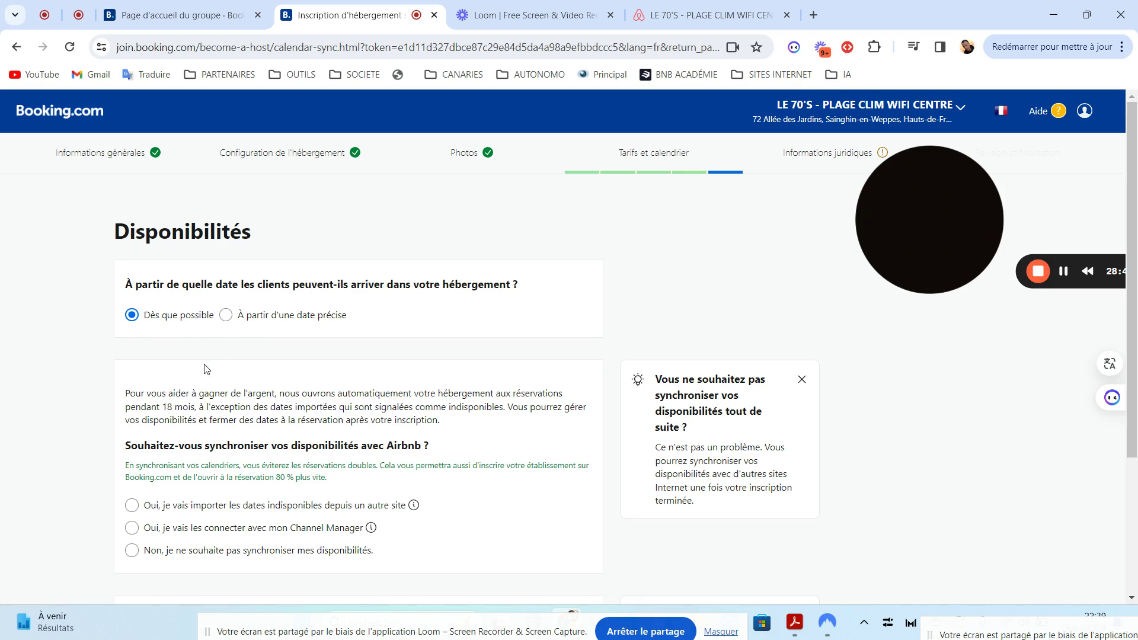
pyautogui.scroll(-3, 385, 392)
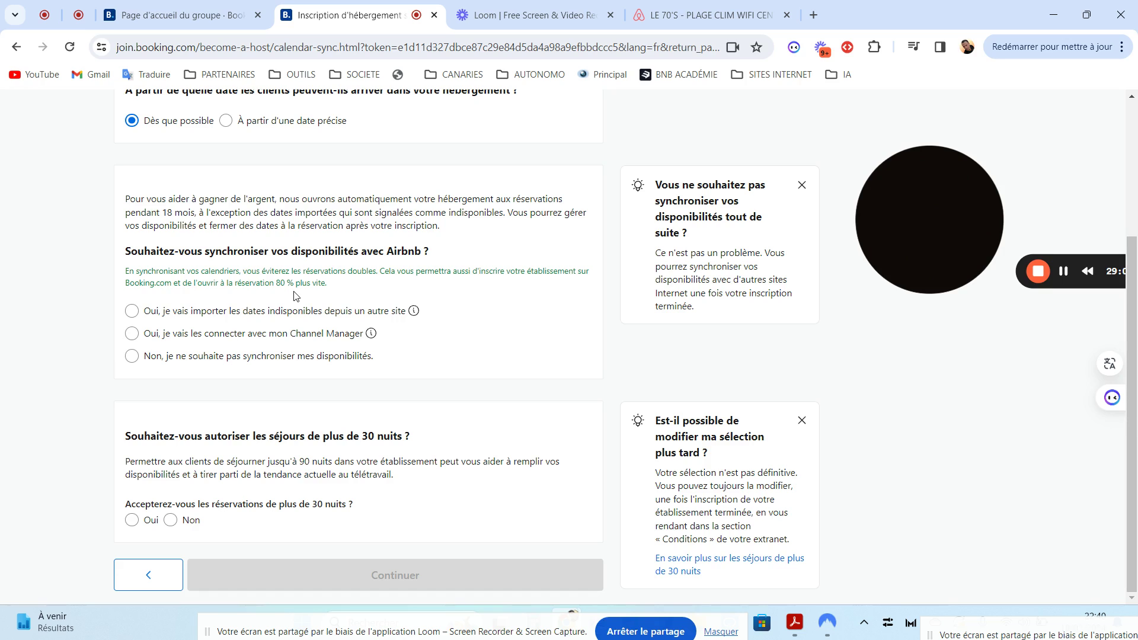
pyautogui.click(132, 334)
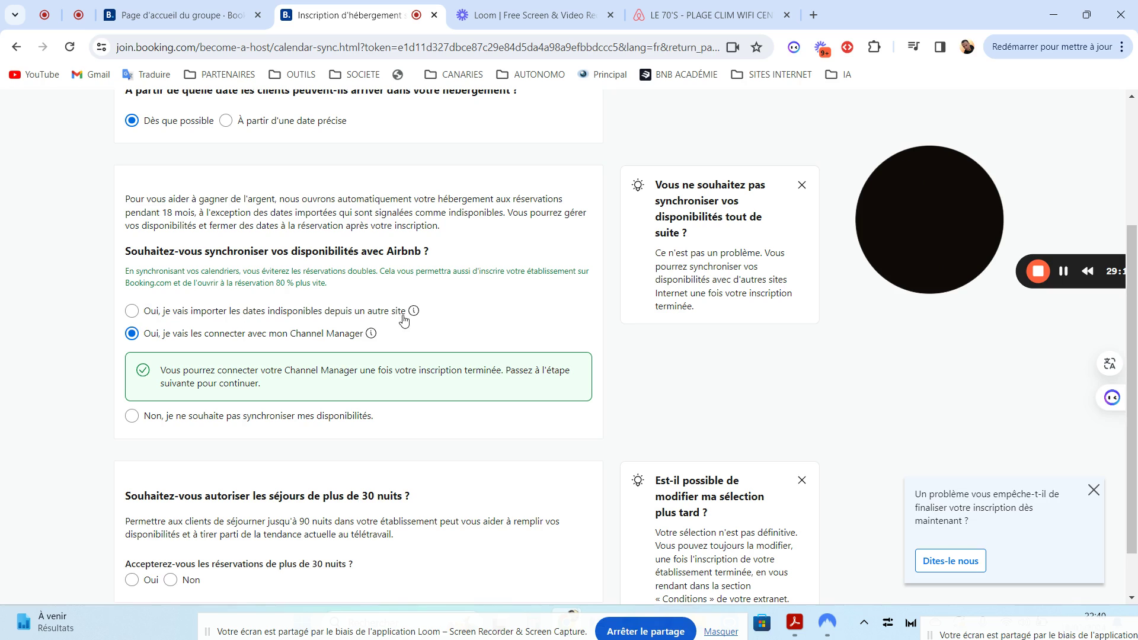
pyautogui.click(140, 314)
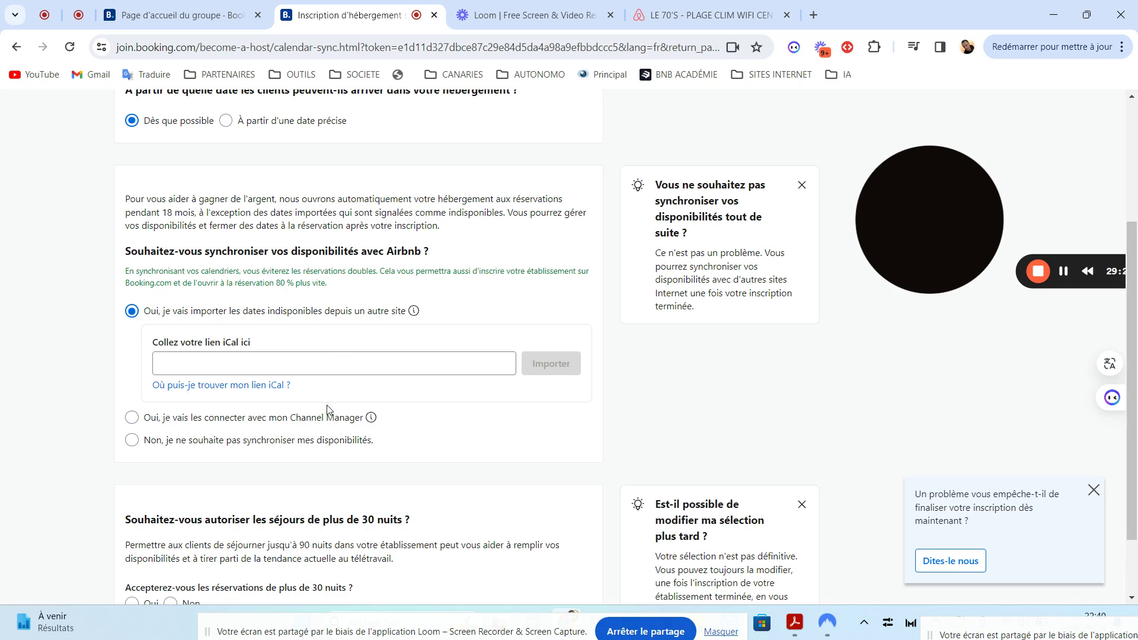
pyautogui.click(211, 387)
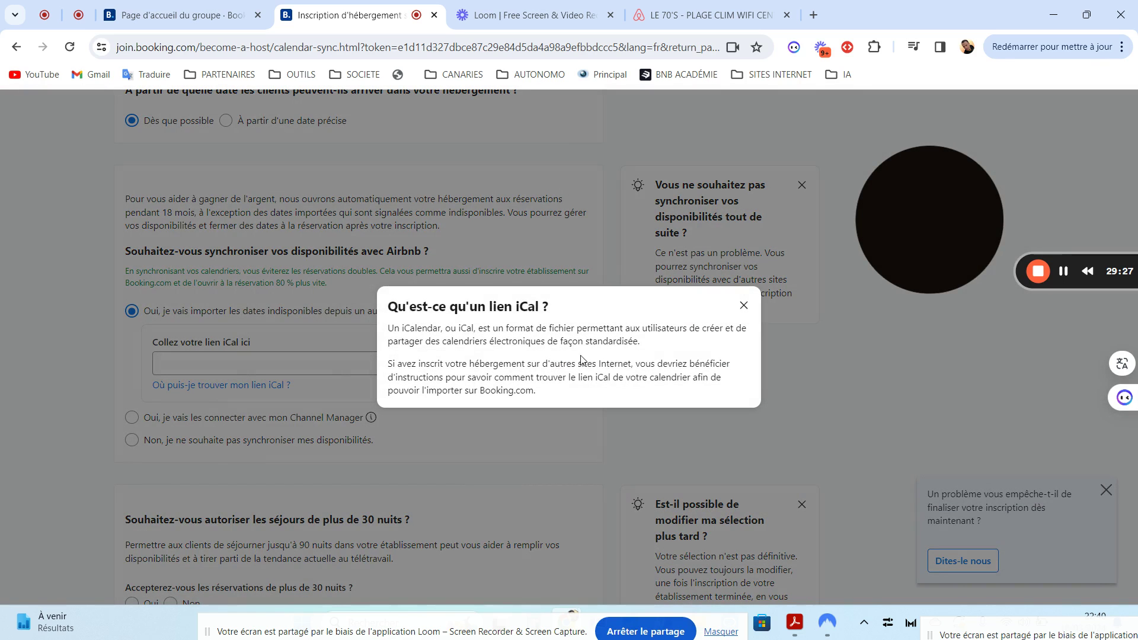
pyautogui.click(743, 306)
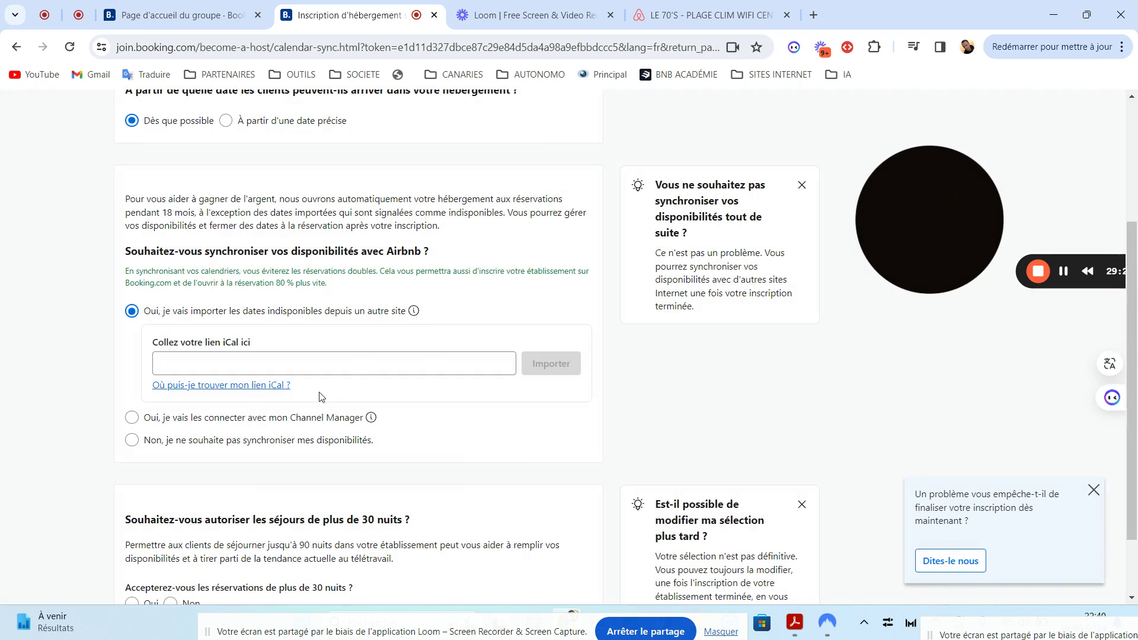
pyautogui.click(134, 443)
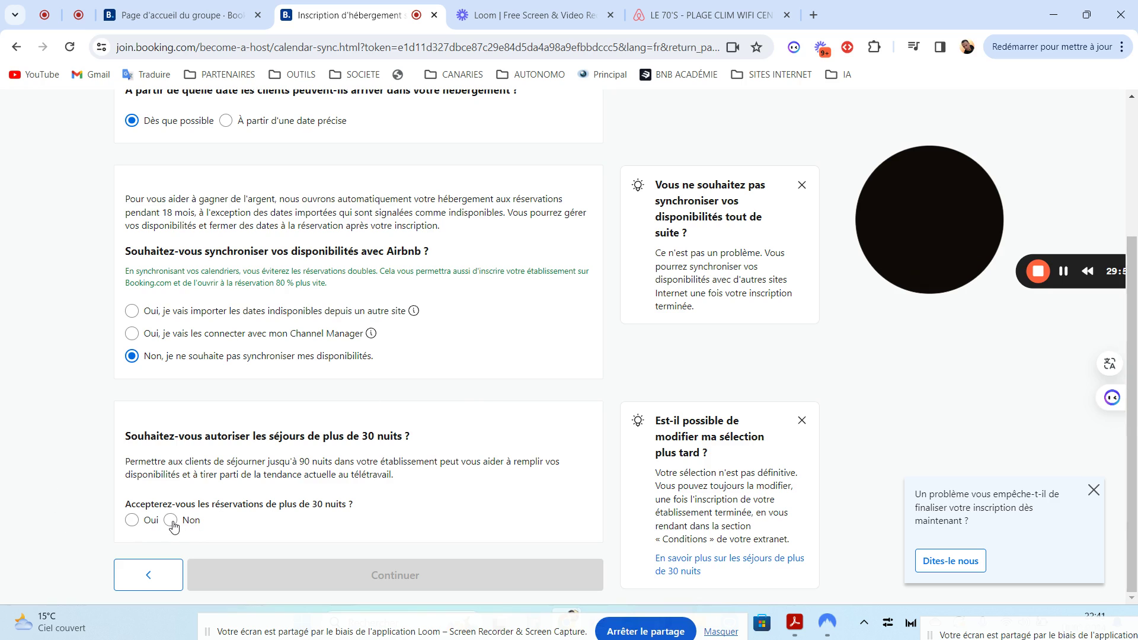
# Allow stays longer than 30 nights, keeping 90 as the maximum nights
pyautogui.click(132, 521)
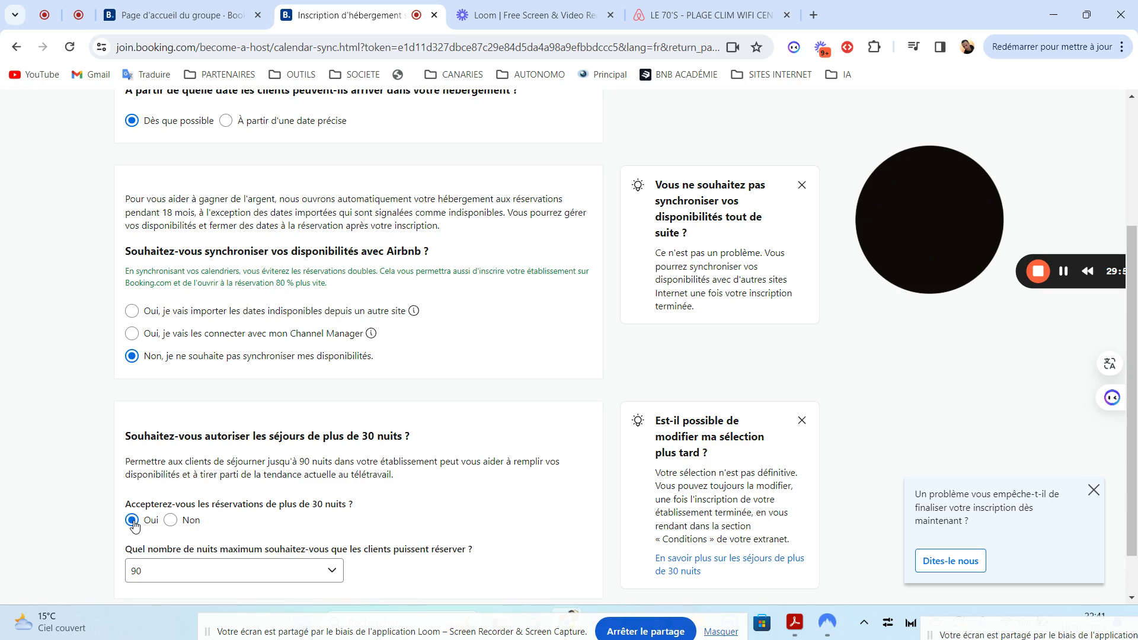
pyautogui.scroll(-1, 1055, 365)
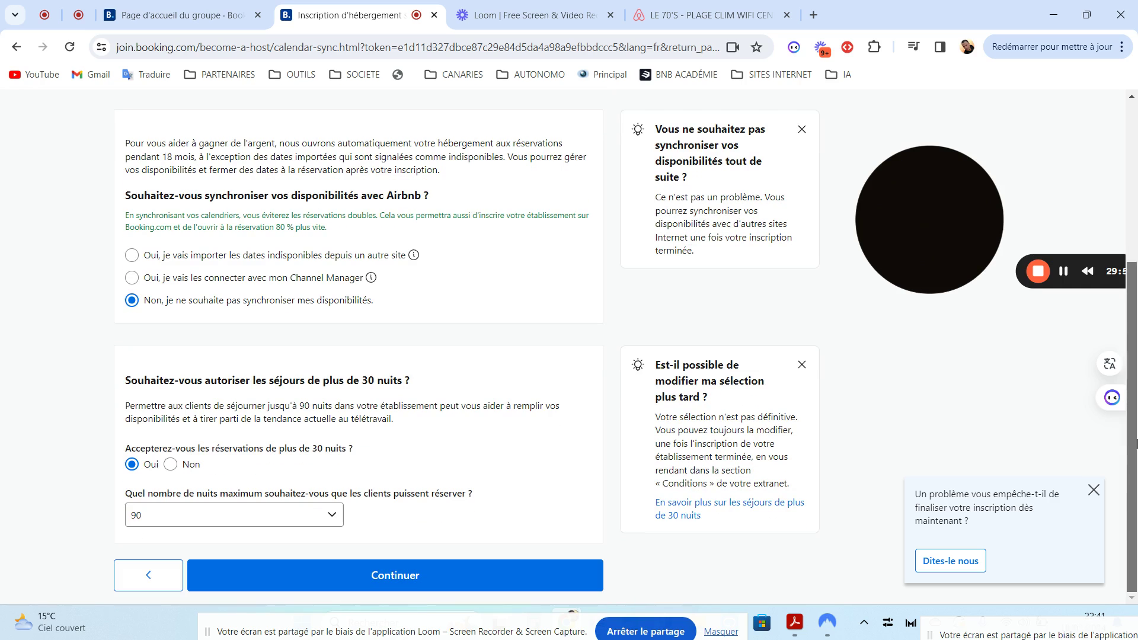
pyautogui.click(331, 517)
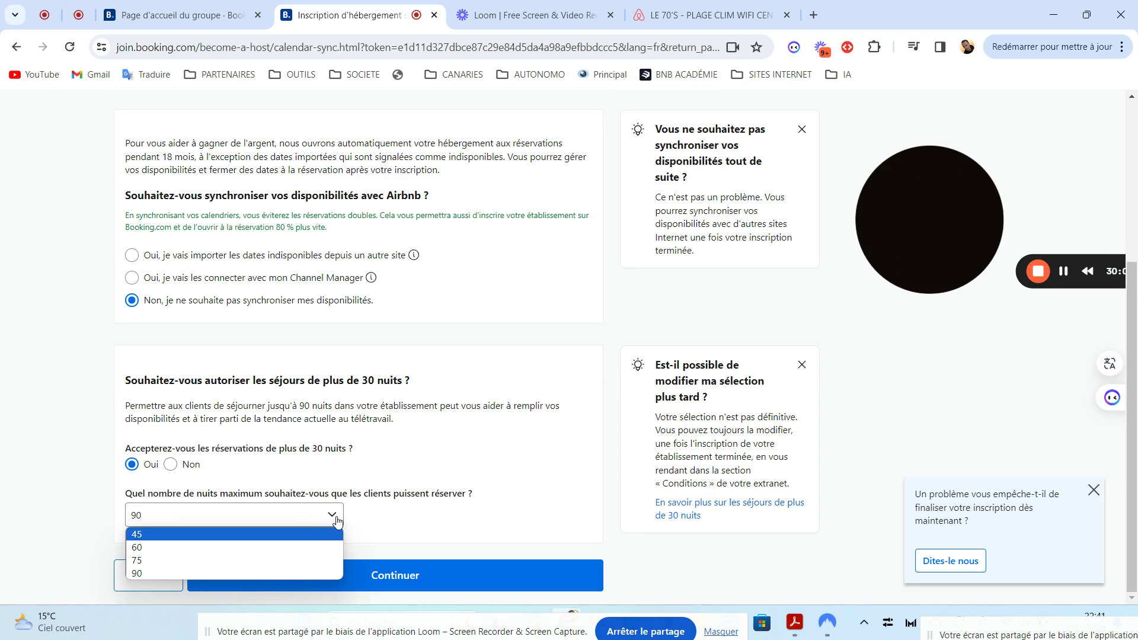
pyautogui.click(400, 522)
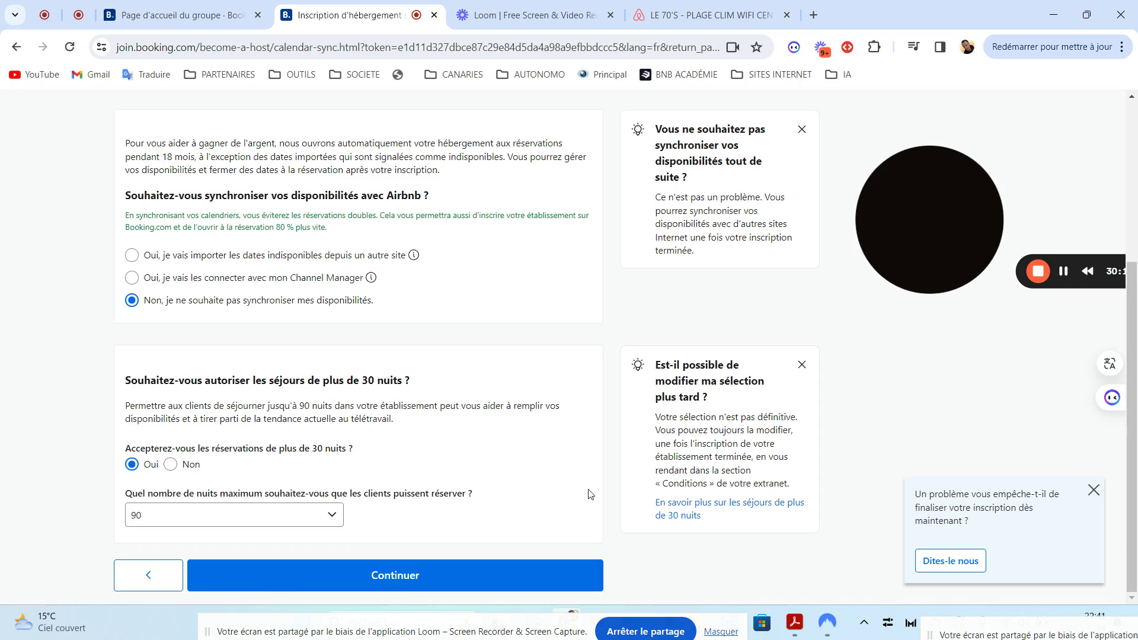
# On the legal declaration step, keep the private-individual holder and the imported declaration number
pyautogui.click(401, 574)
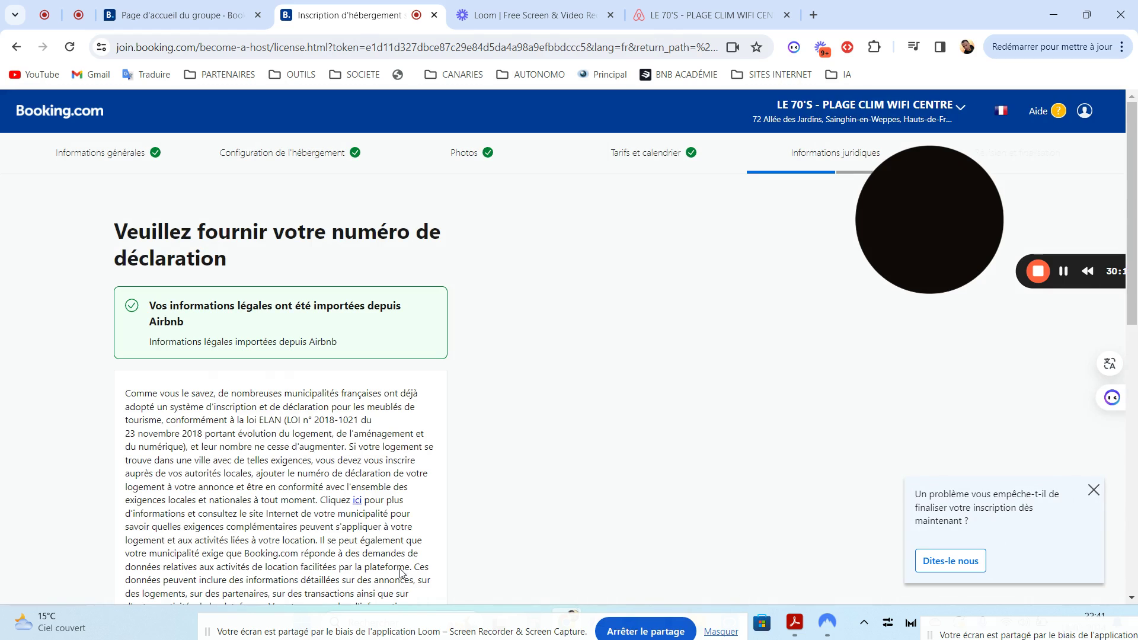
pyautogui.scroll(-2, 1136, 240)
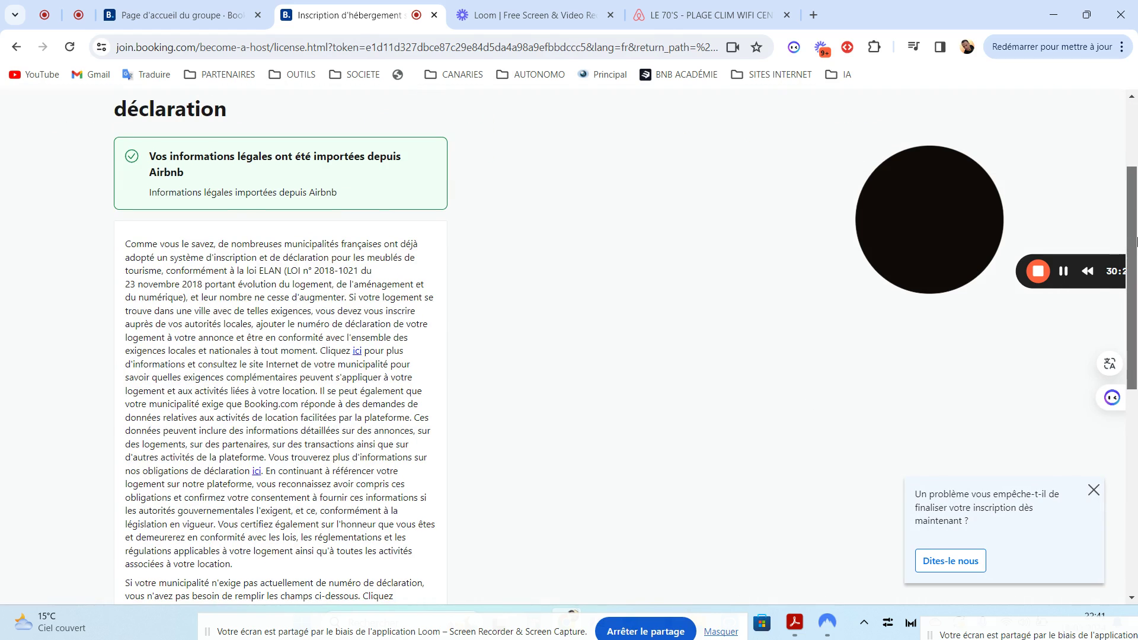
pyautogui.moveTo(1136, 240); pyautogui.dragTo(1136, 444)
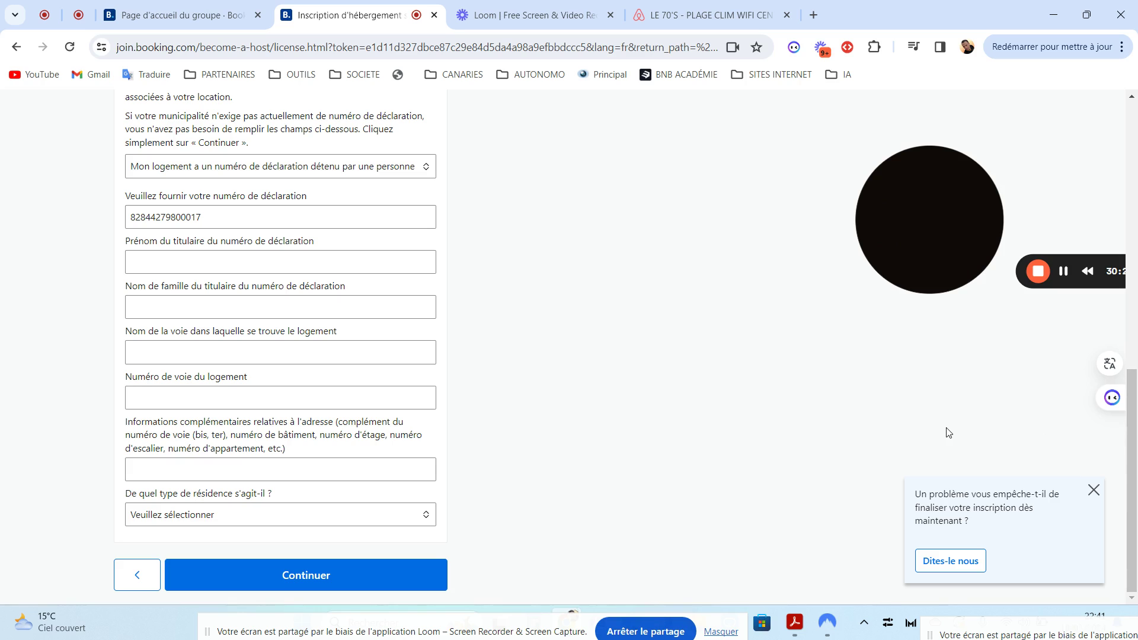
pyautogui.moveTo(1133, 397); pyautogui.dragTo(1134, 348)
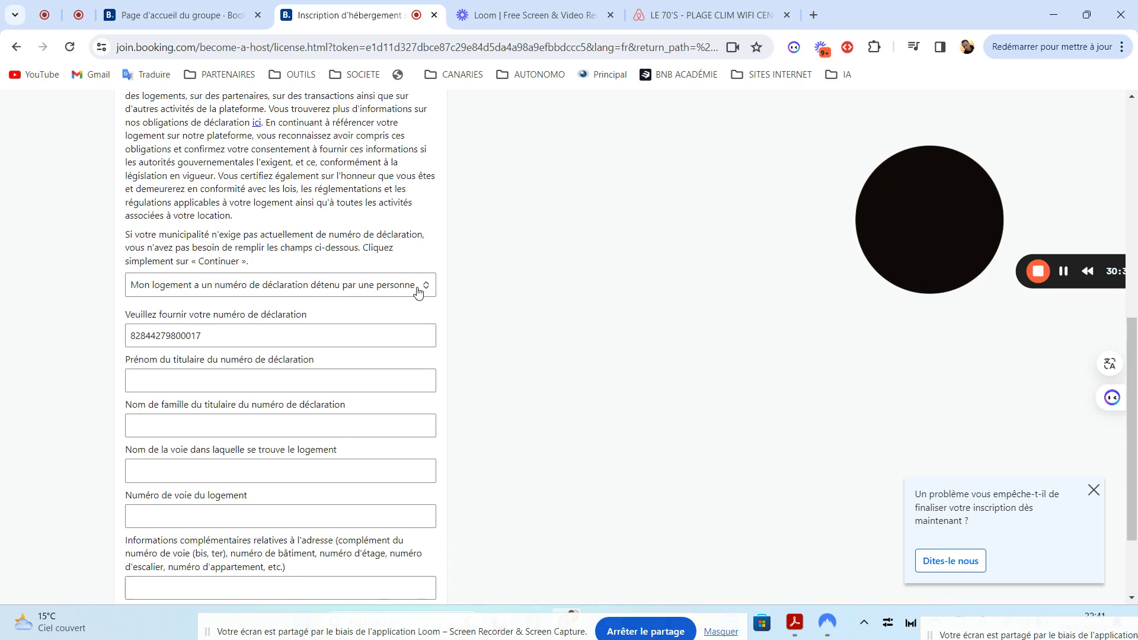
pyautogui.click(294, 289)
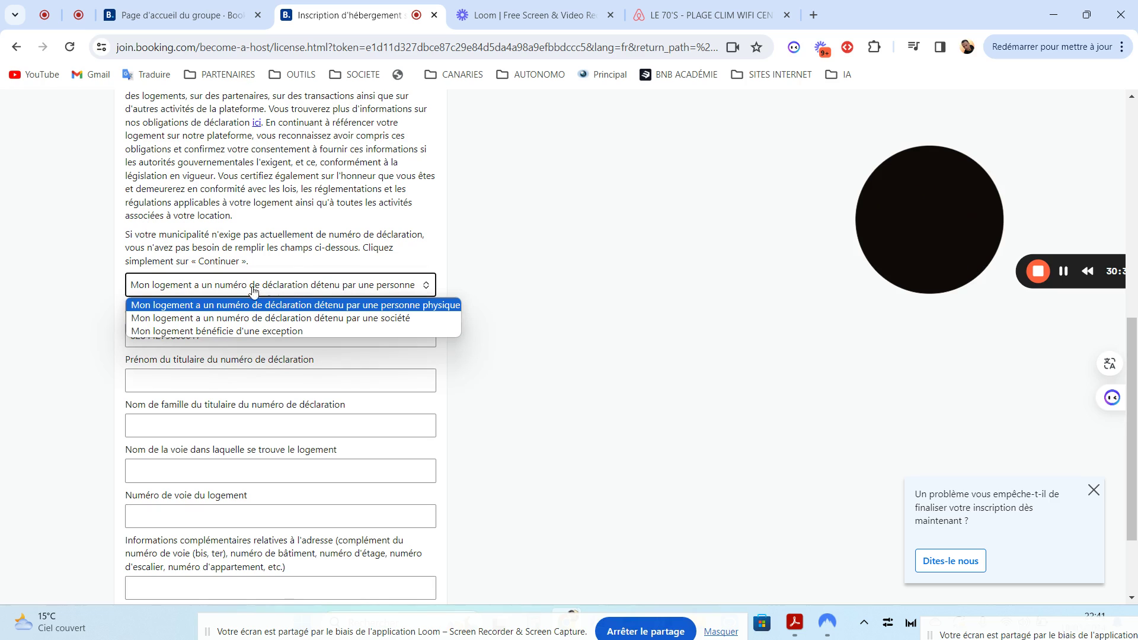
pyautogui.click(205, 305)
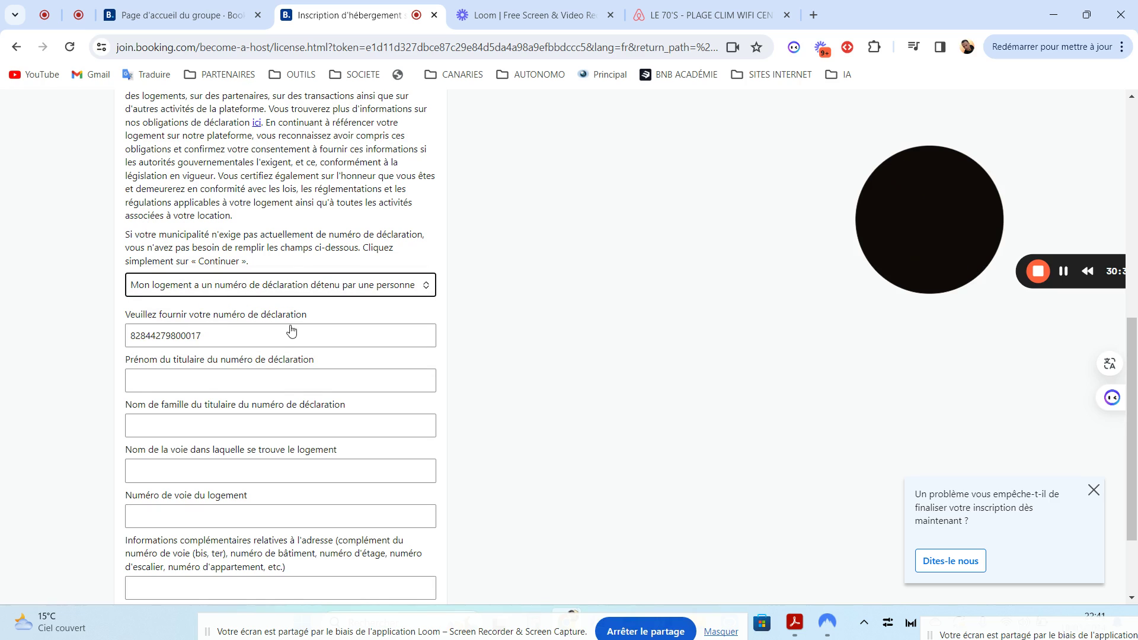
pyautogui.click(230, 338)
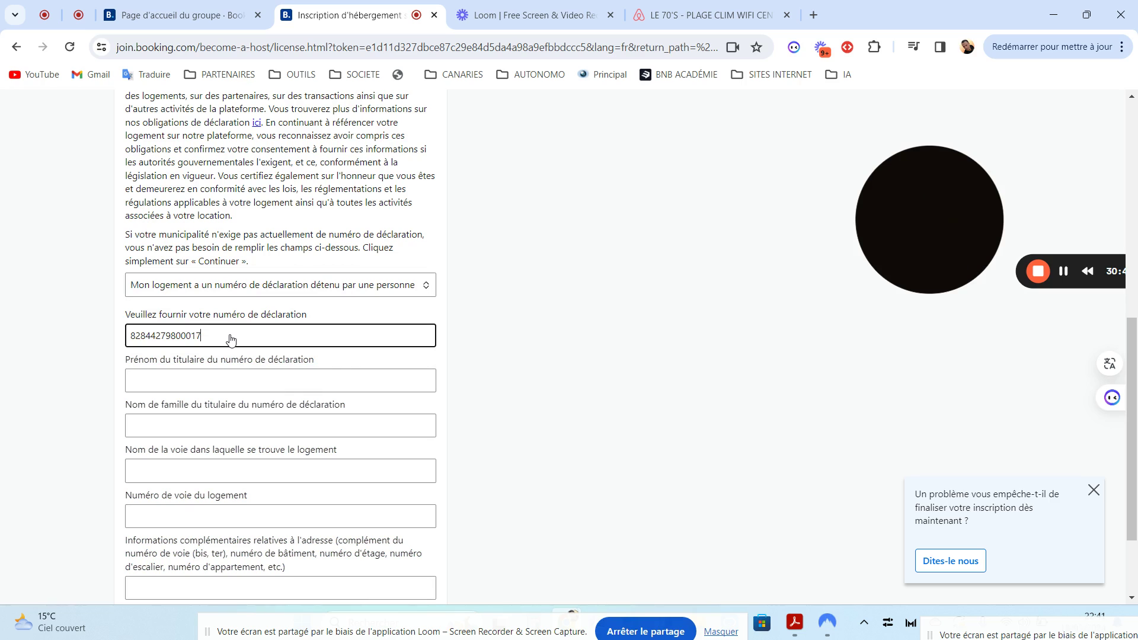
pyautogui.moveTo(208, 336); pyautogui.dragTo(110, 334)
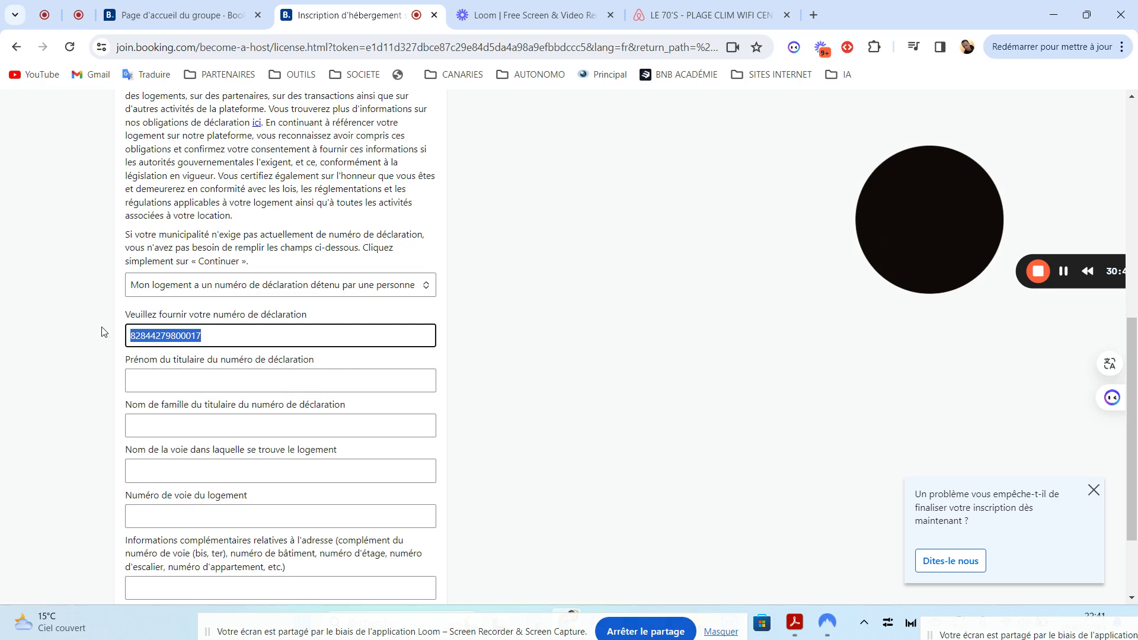
pyautogui.click(227, 343)
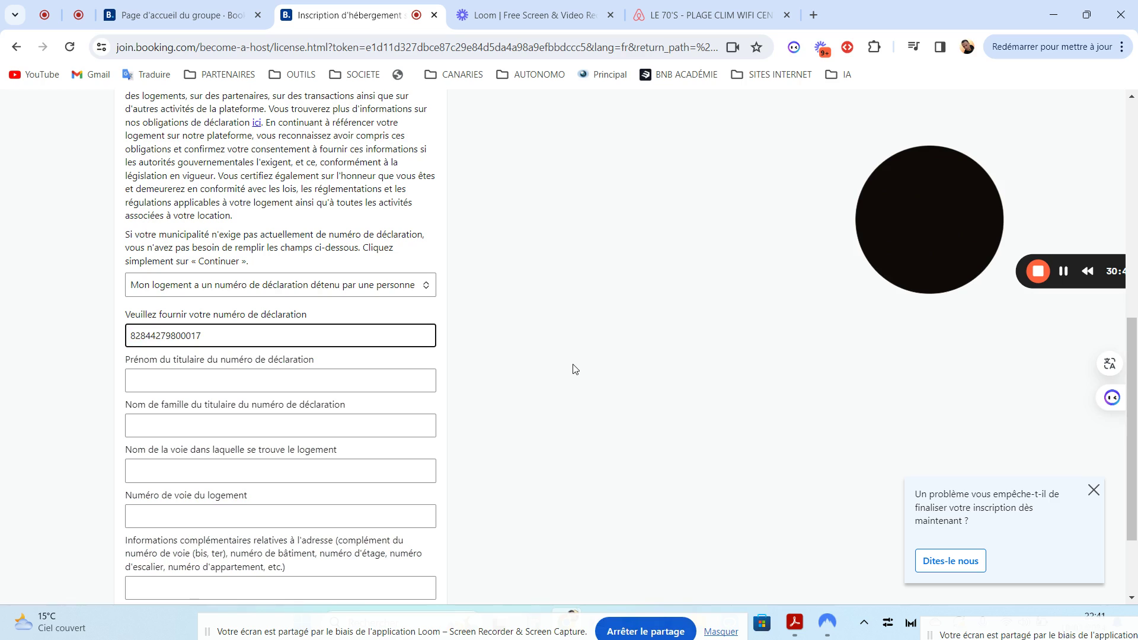
# Check the holder's name fields and set the residence type to 'Une résidence principale'
pyautogui.click(283, 380)
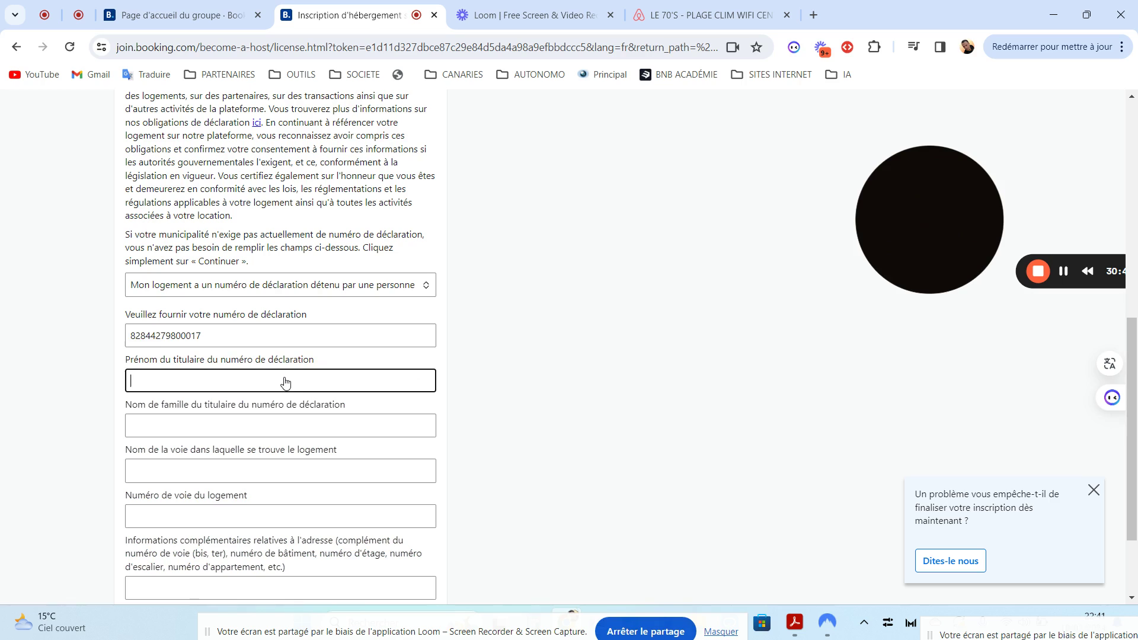
pyautogui.click(246, 429)
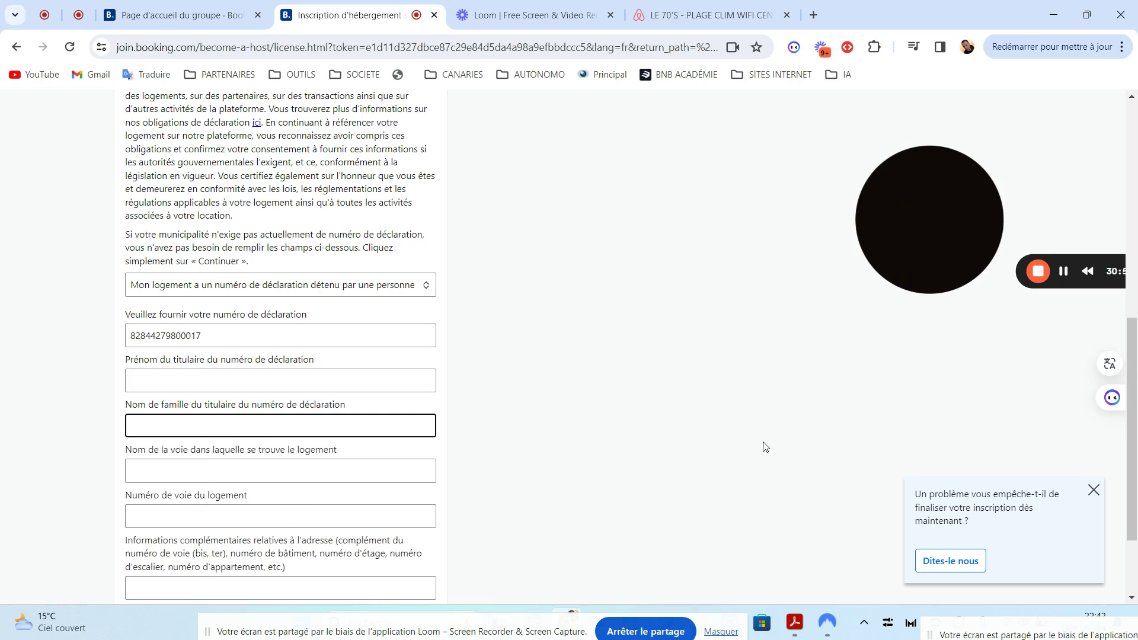
pyautogui.moveTo(1136, 362); pyautogui.dragTo(1136, 425)
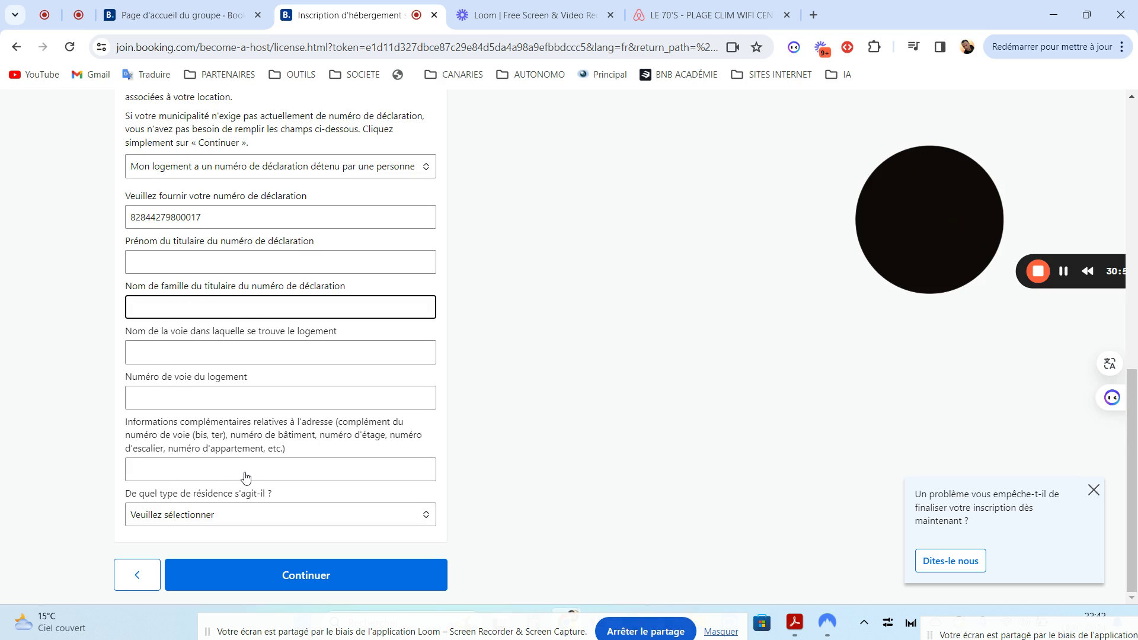
pyautogui.click(187, 518)
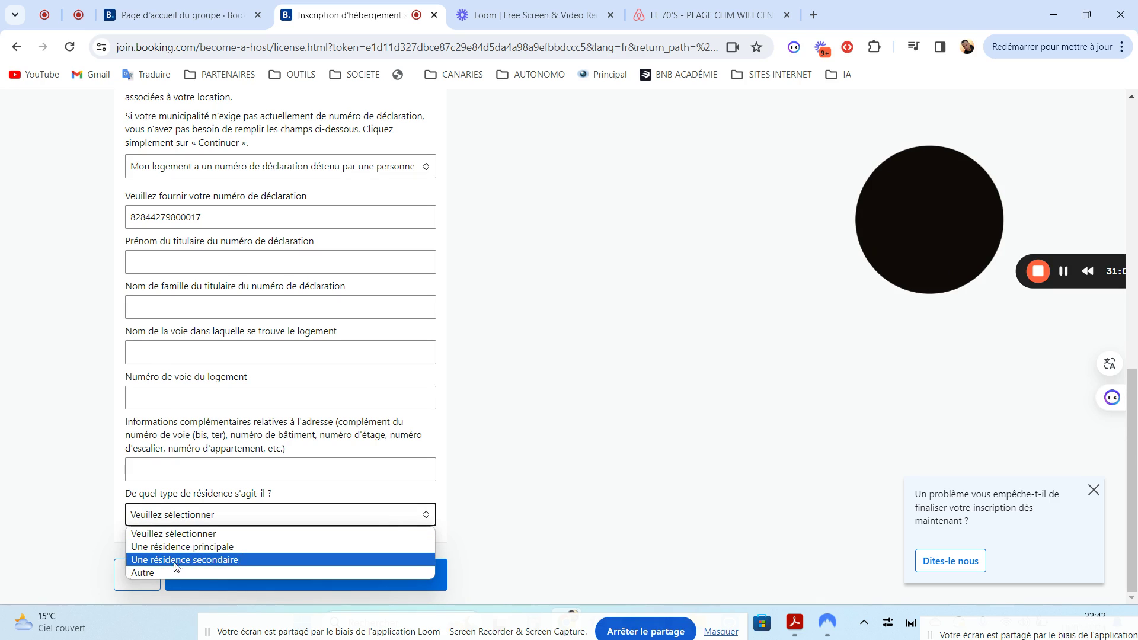
pyautogui.click(158, 572)
pyautogui.click(199, 522)
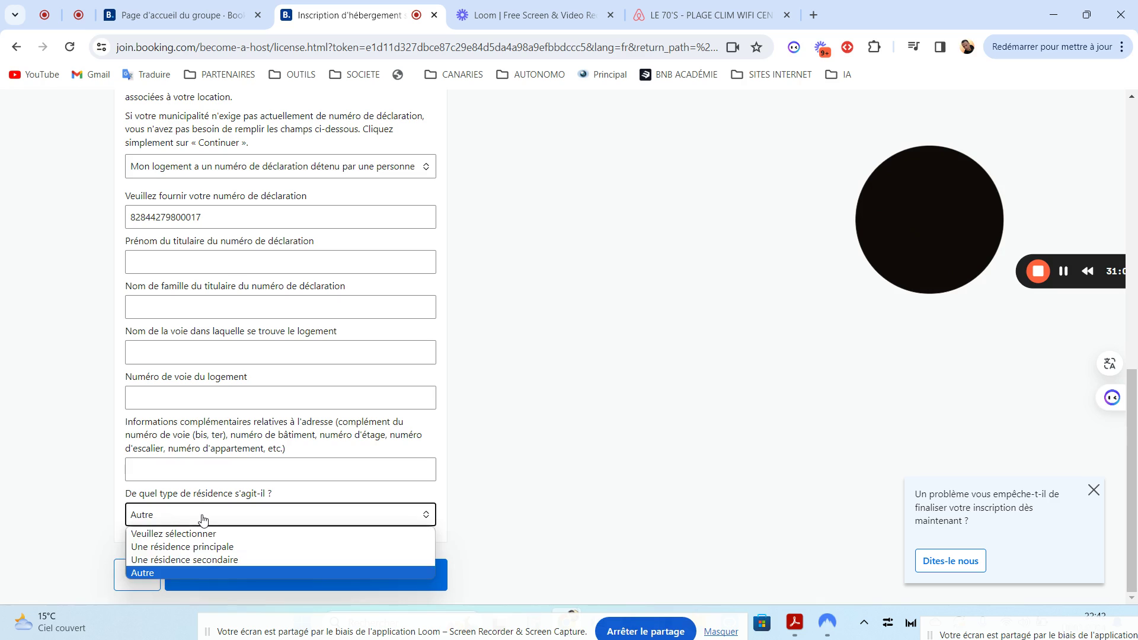
pyautogui.click(178, 547)
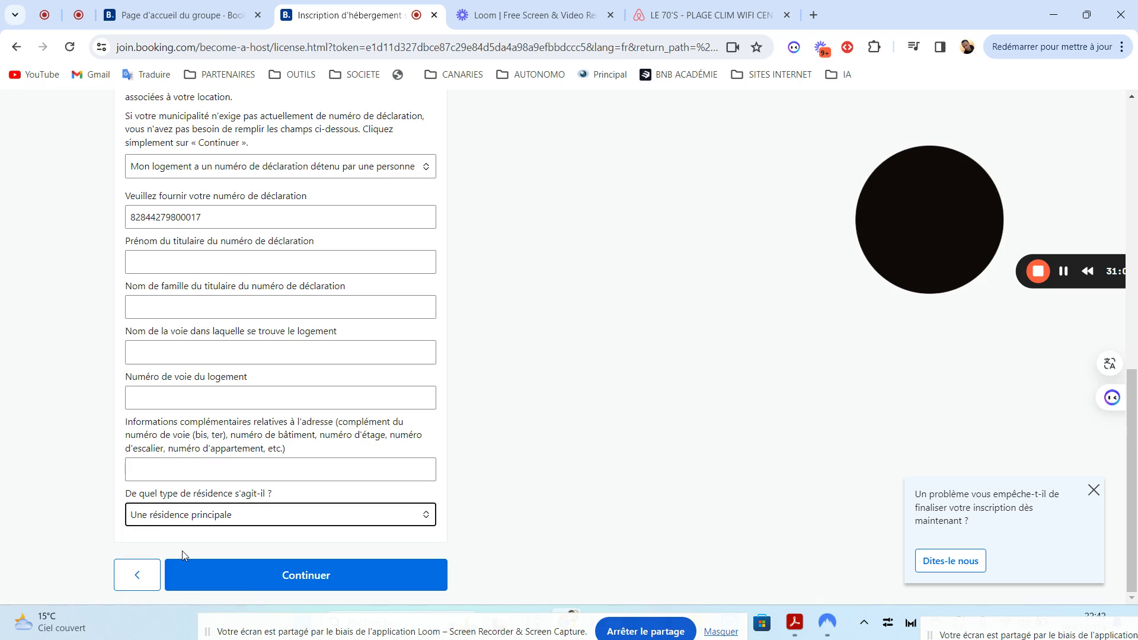
pyautogui.click(177, 521)
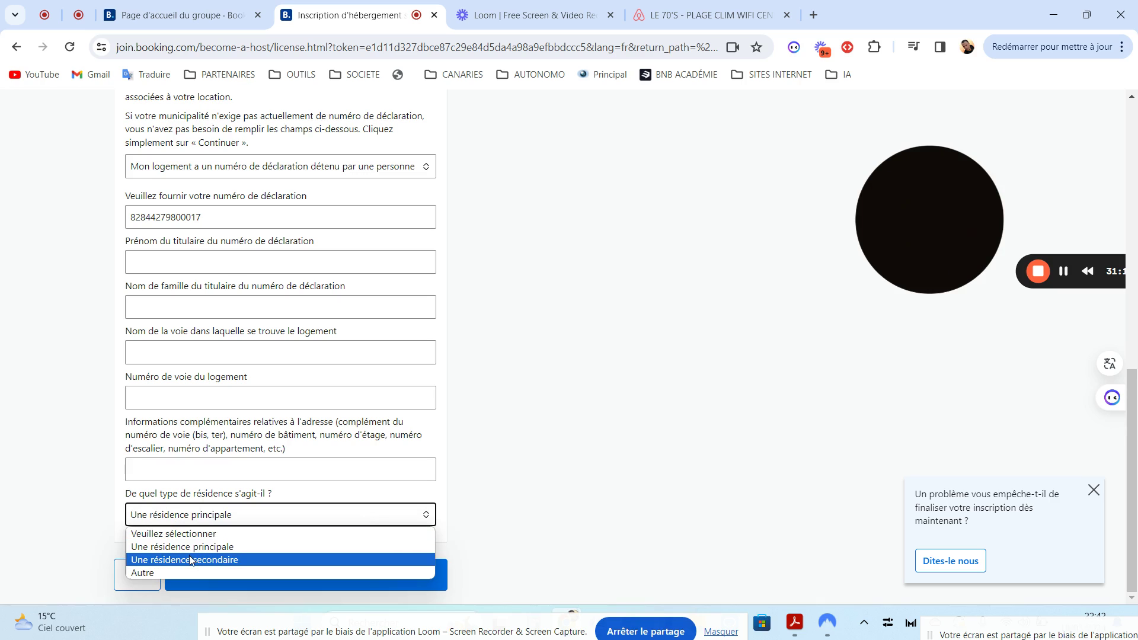
pyautogui.click(198, 549)
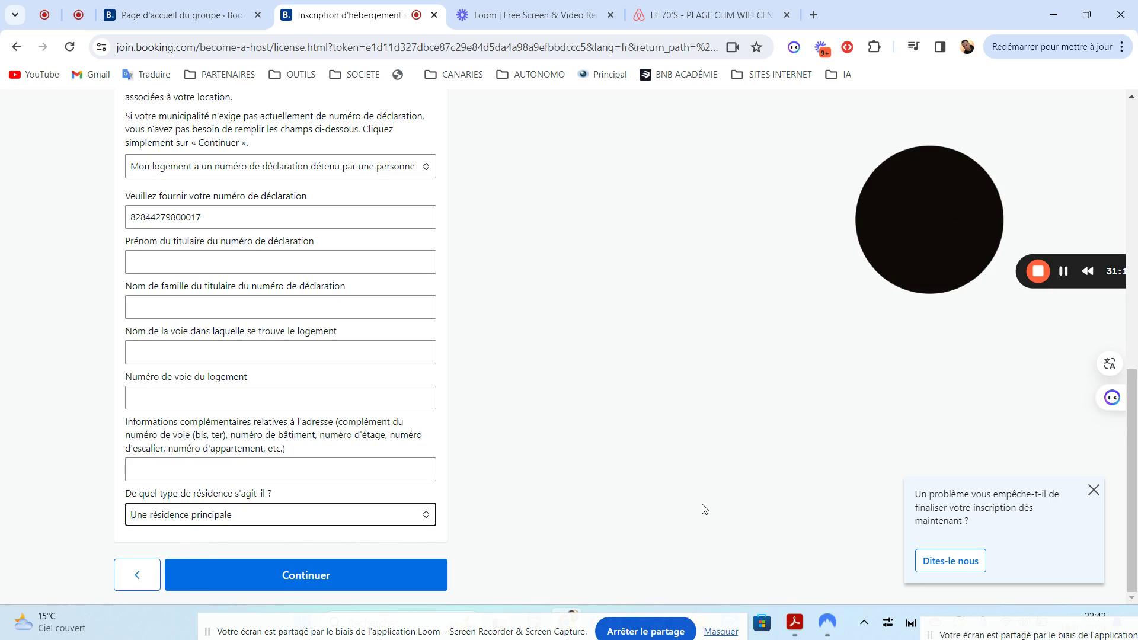
pyautogui.scroll(1, 1134, 441)
pyautogui.scroll(2, 1134, 441)
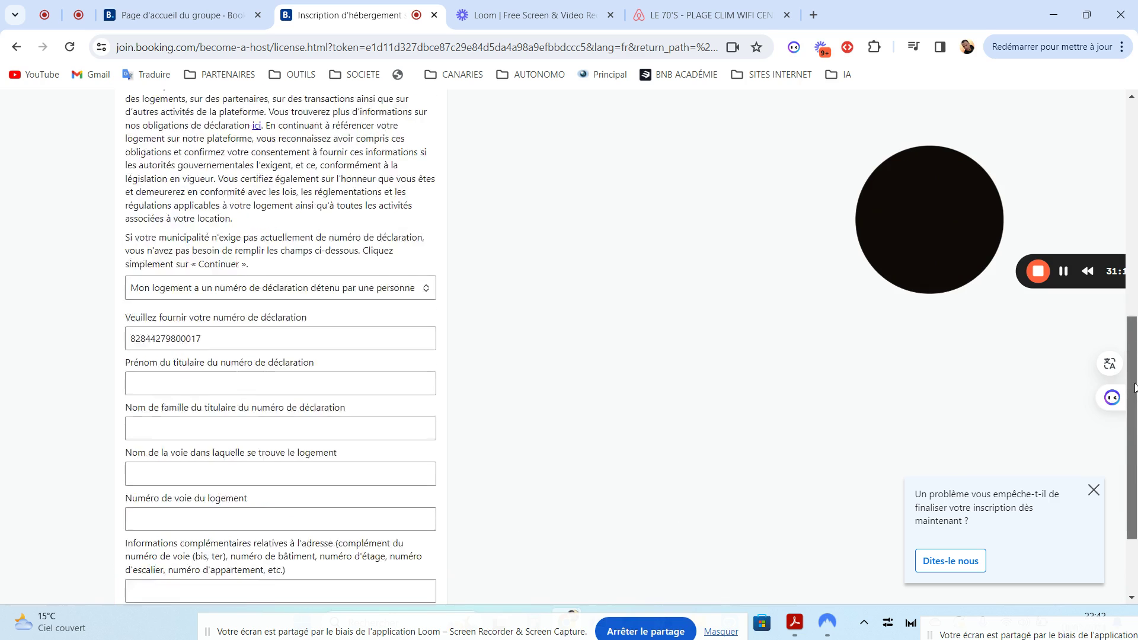
pyautogui.scroll(-2, 1134, 442)
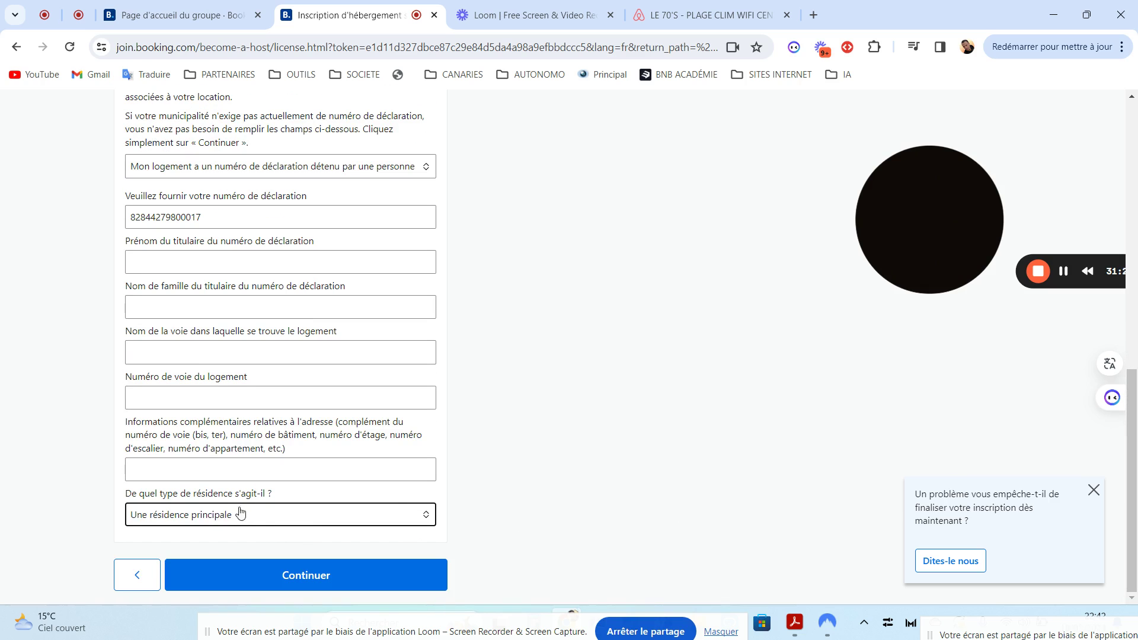
pyautogui.moveTo(1134, 468); pyautogui.dragTo(1136, 396)
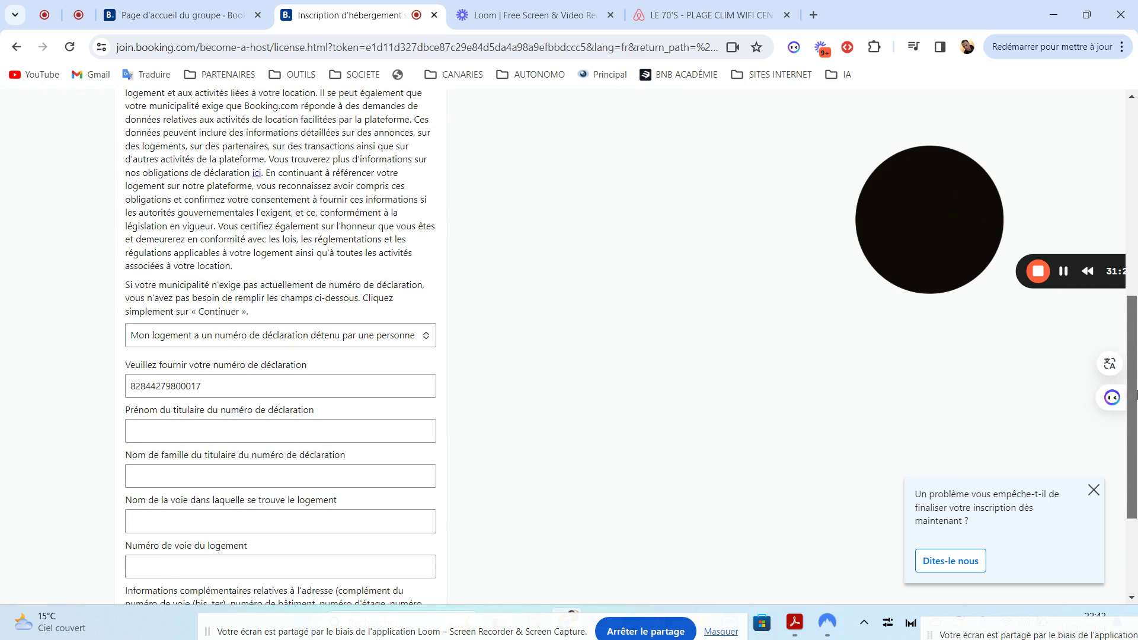
# Choose 'Mon logement a un numéro de déclaration détenu par une société' and continue
pyautogui.click(213, 343)
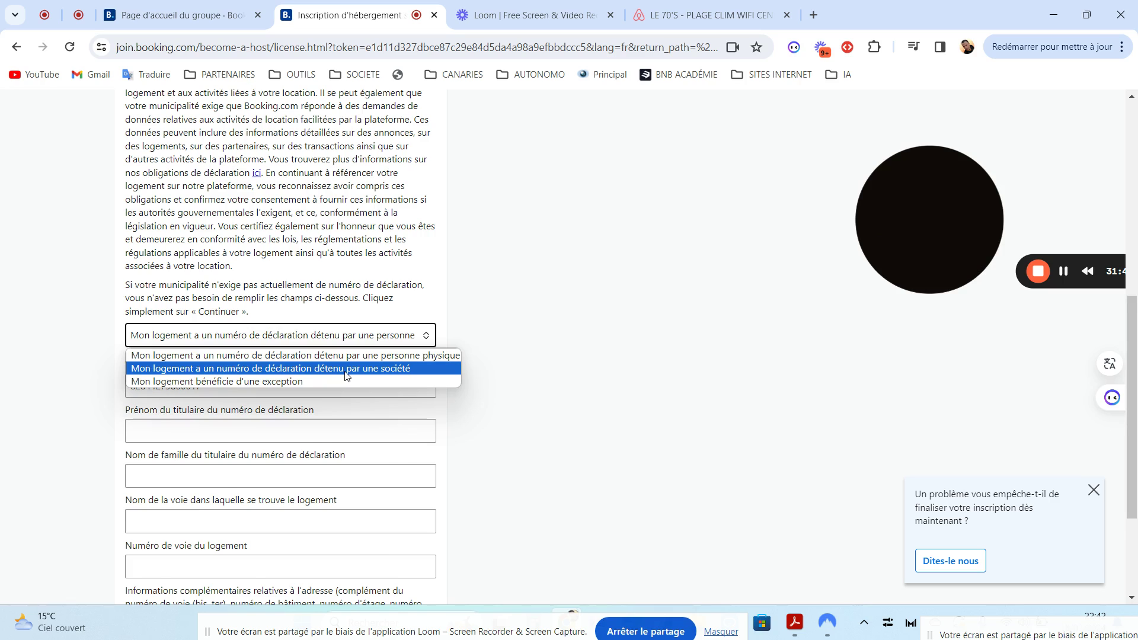
pyautogui.click(346, 375)
pyautogui.click(413, 336)
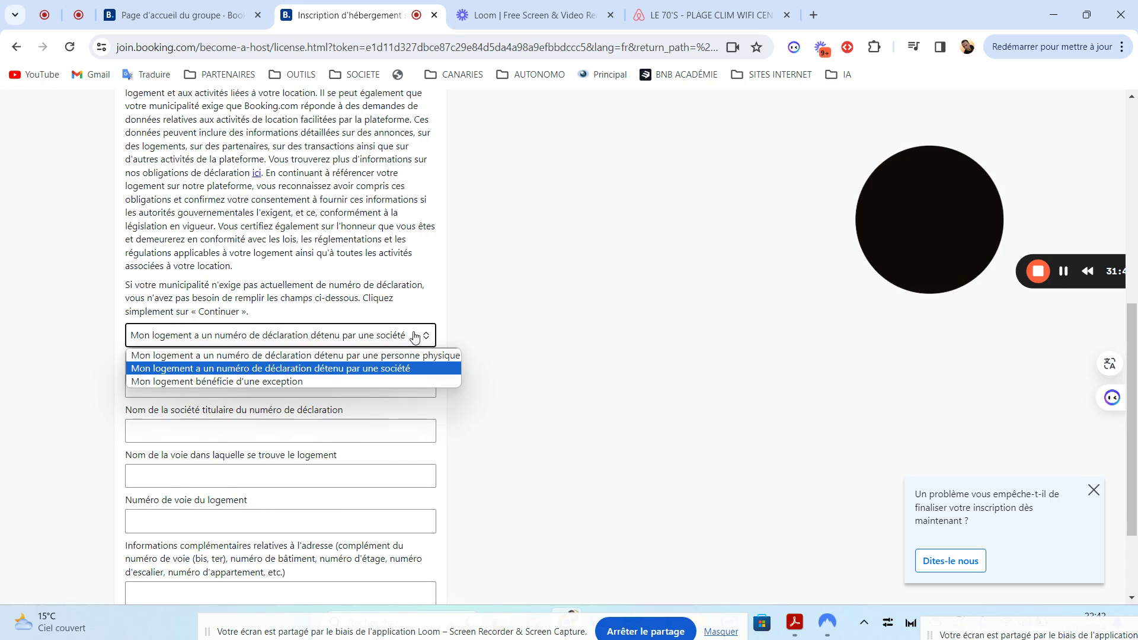
pyautogui.click(288, 369)
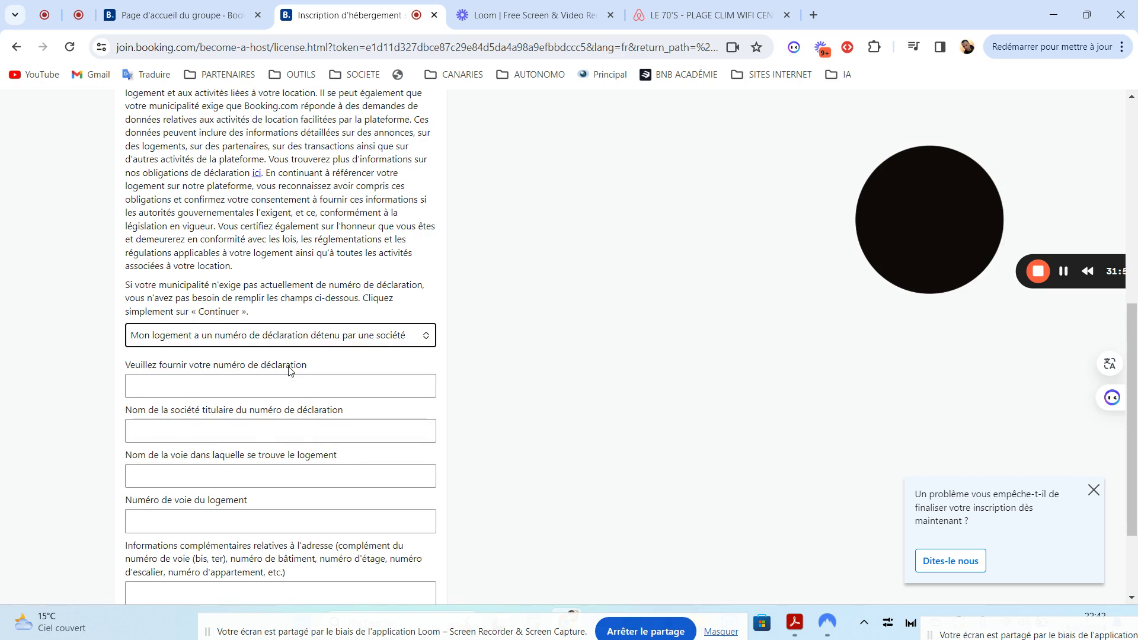
pyautogui.click(614, 388)
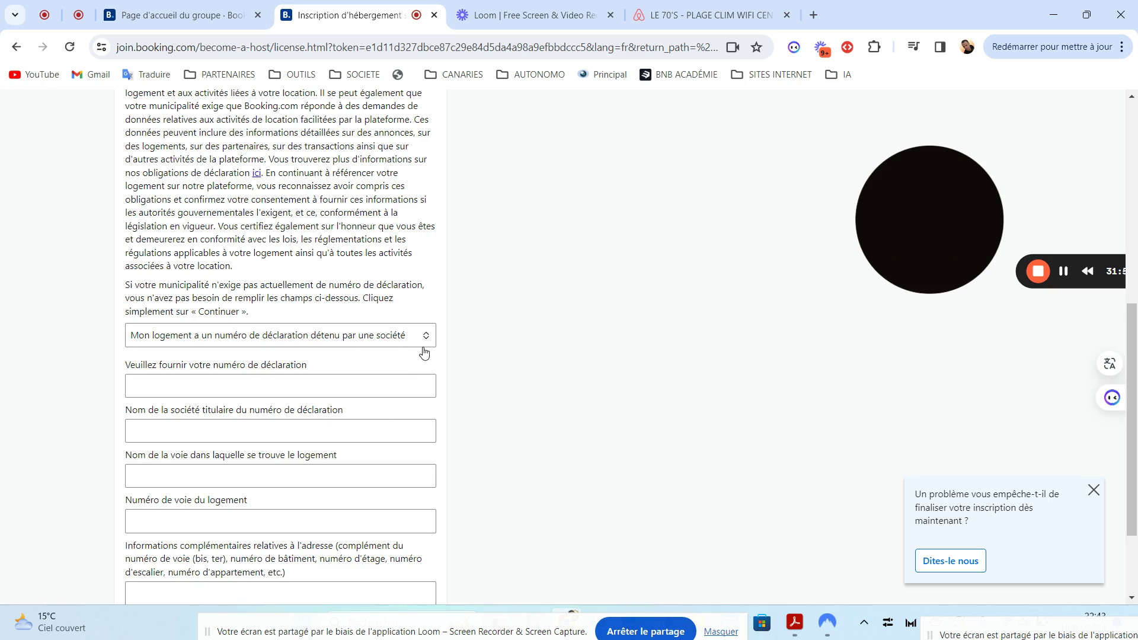
pyautogui.scroll(-2, 934, 457)
pyautogui.click(293, 574)
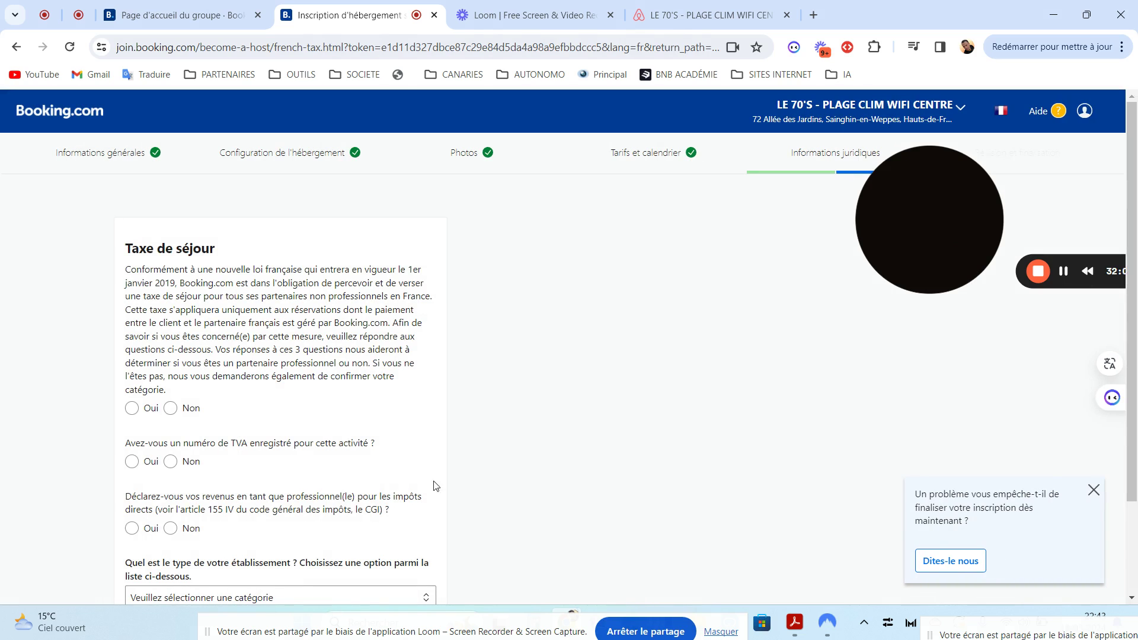
# Answer Non to the status, VAT number and professional income declaration questions
pyautogui.scroll(-2, 1136, 209)
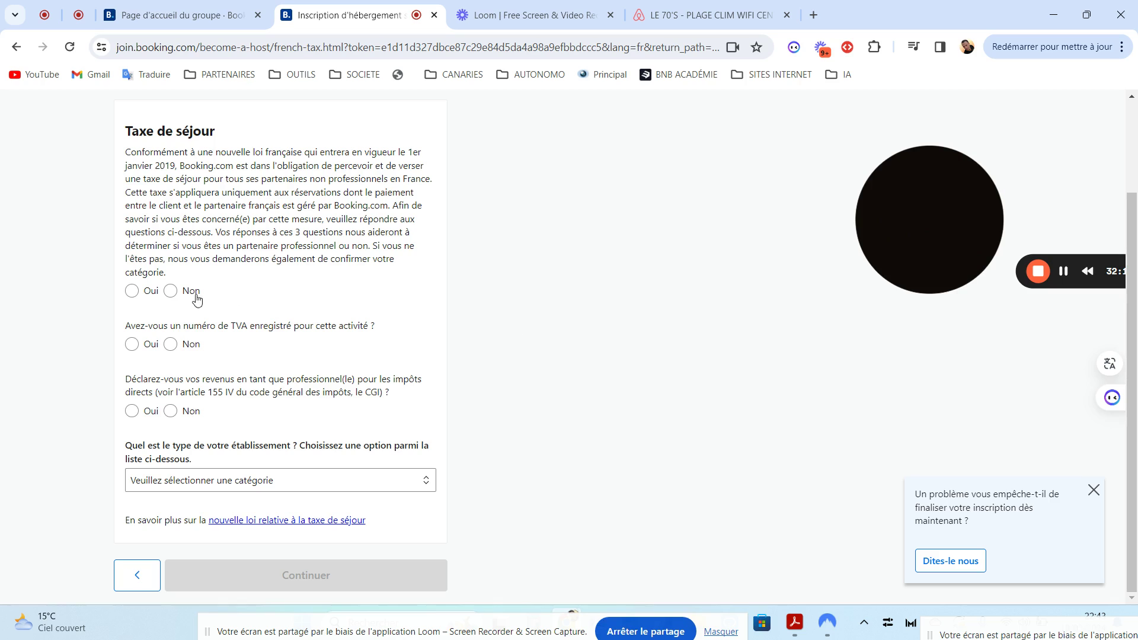
pyautogui.click(172, 292)
pyautogui.click(173, 346)
pyautogui.click(172, 412)
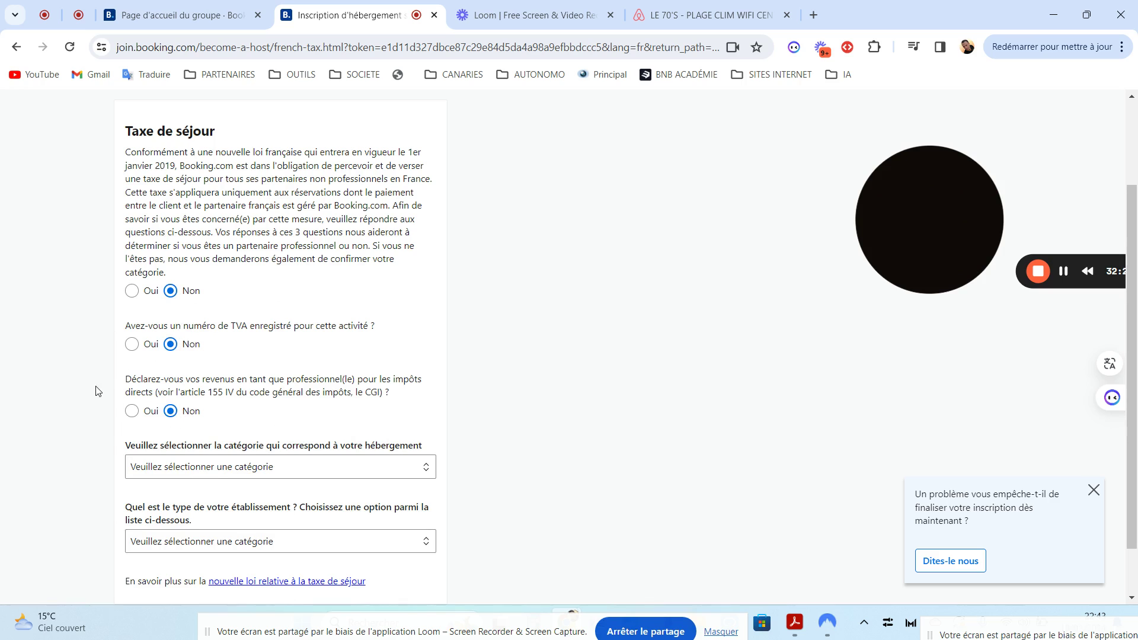
pyautogui.moveTo(1135, 321); pyautogui.dragTo(1135, 363)
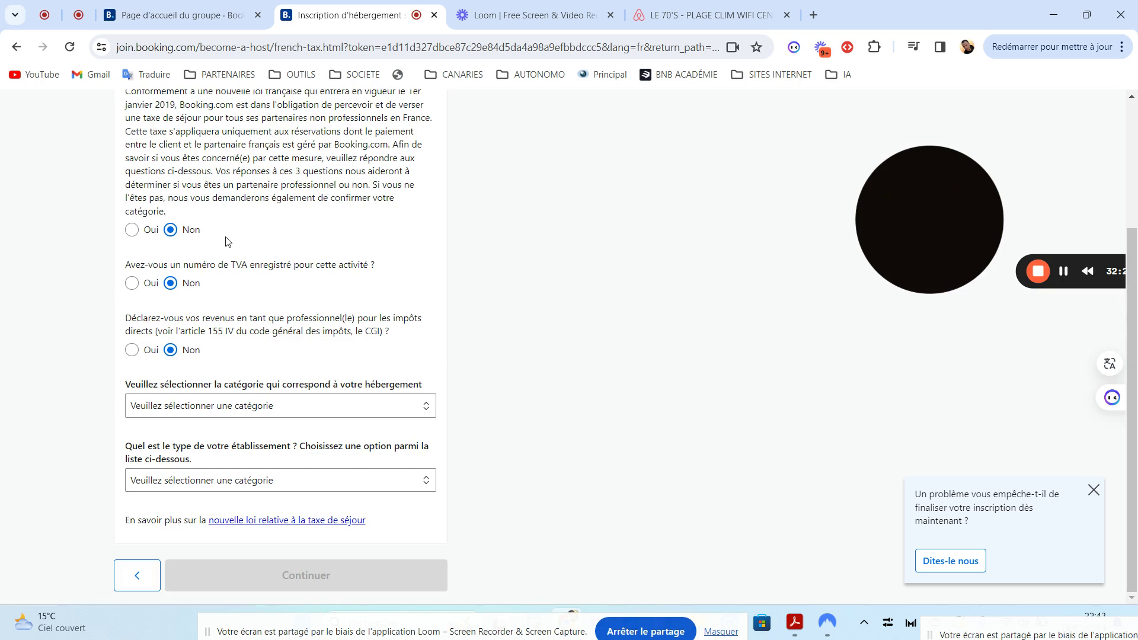
pyautogui.moveTo(1134, 367); pyautogui.dragTo(1137, 403)
pyautogui.moveTo(1137, 292); pyautogui.dragTo(1136, 165)
pyautogui.moveTo(1137, 256); pyautogui.dragTo(1137, 382)
# Classify the apartment as 'Hébergements en attente de classement ou sans classement', type 'Les meublés de tourisme', and continue to 'Et voilà'
pyautogui.click(364, 411)
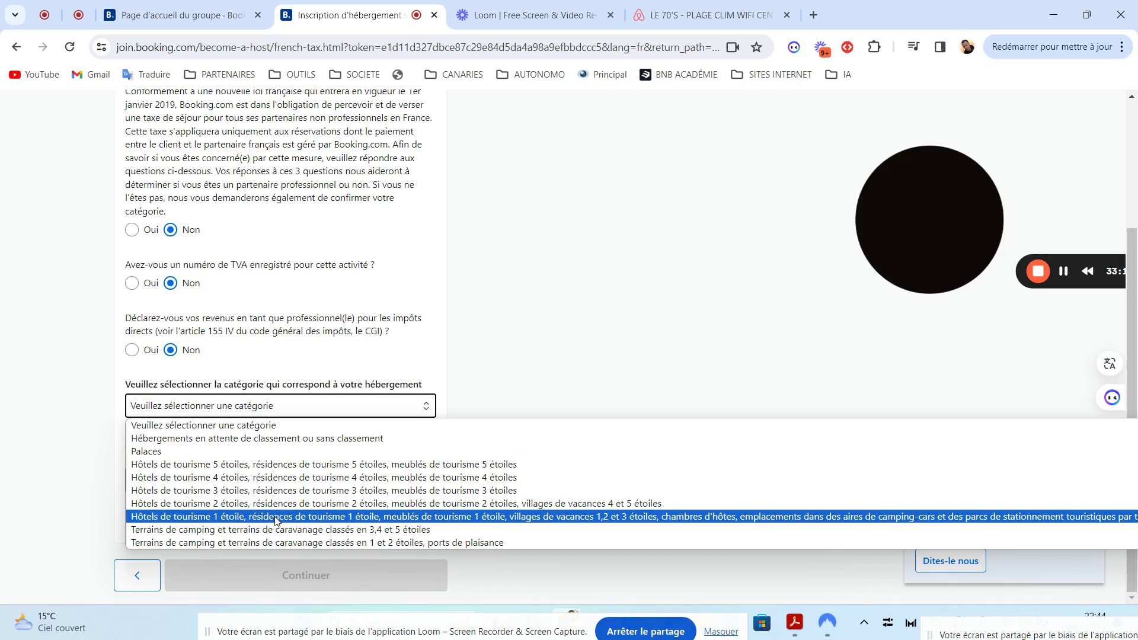
pyautogui.click(153, 444)
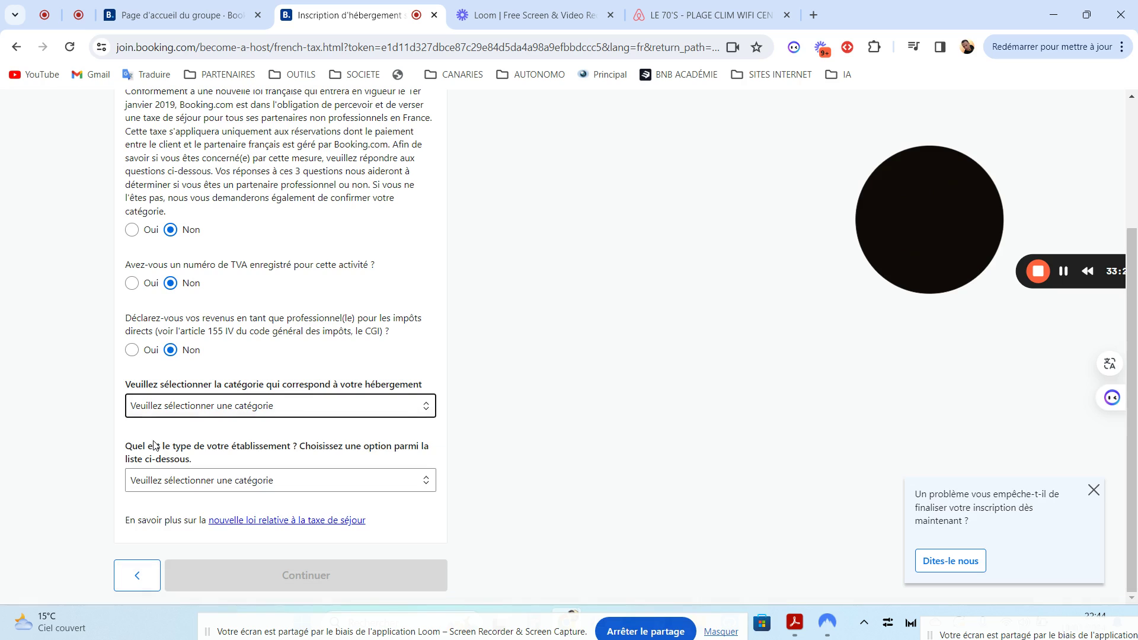
pyautogui.click(259, 489)
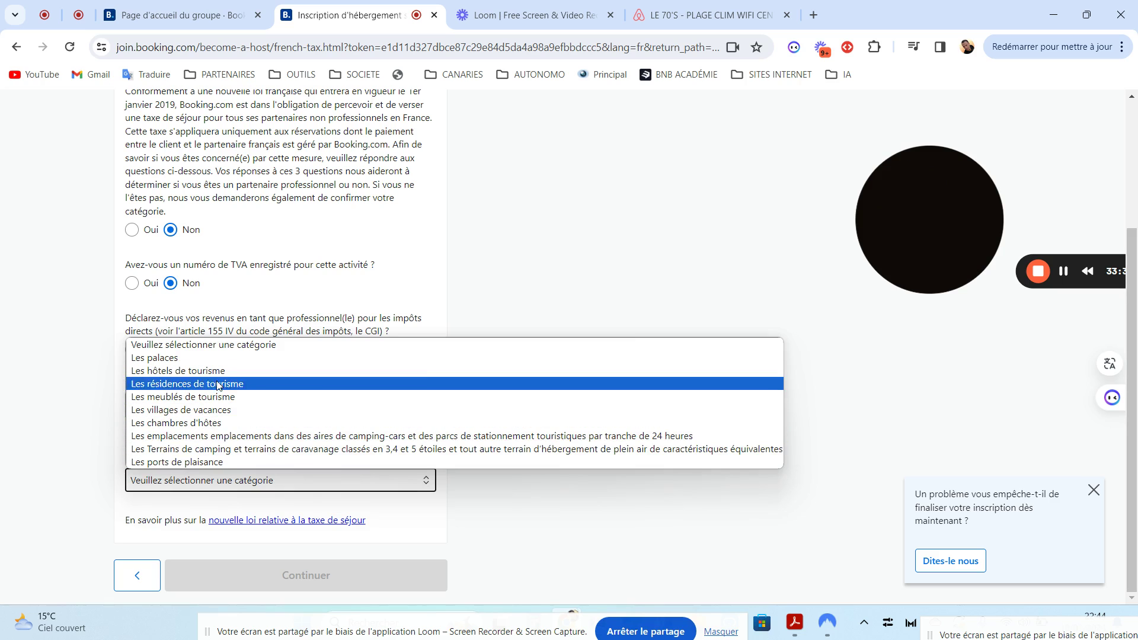
pyautogui.click(514, 530)
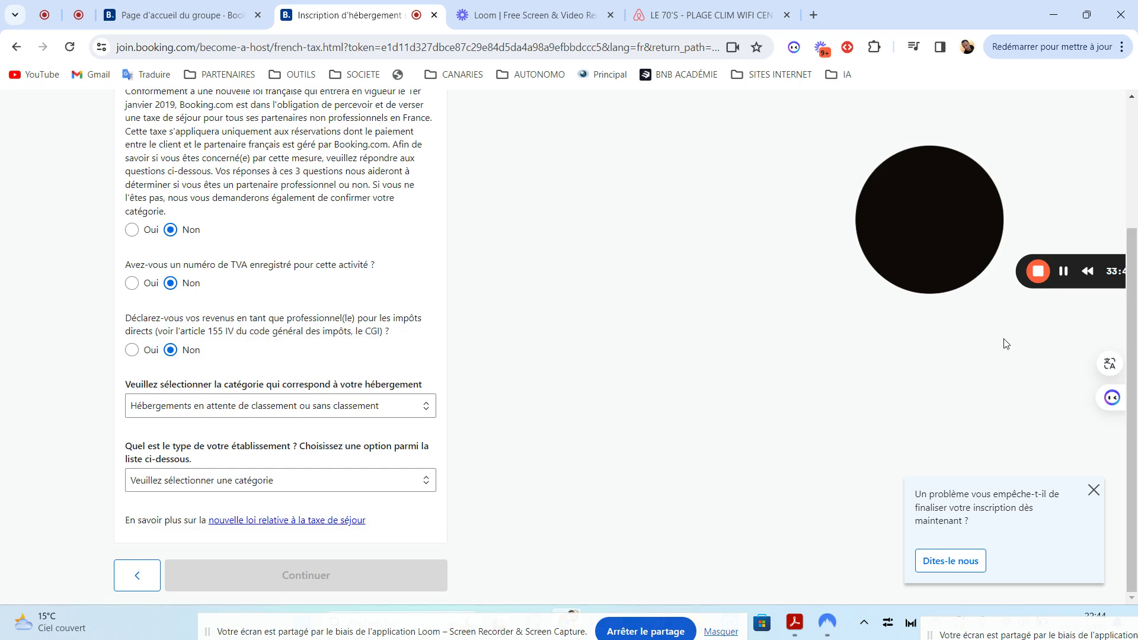
pyautogui.click(181, 480)
pyautogui.click(167, 396)
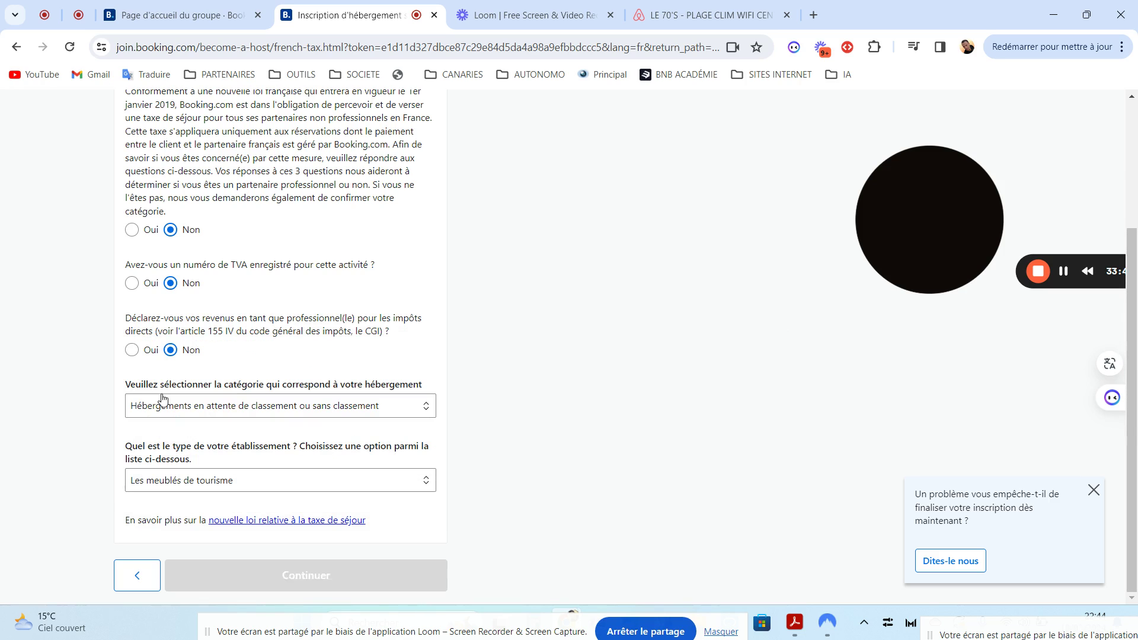
pyautogui.click(325, 575)
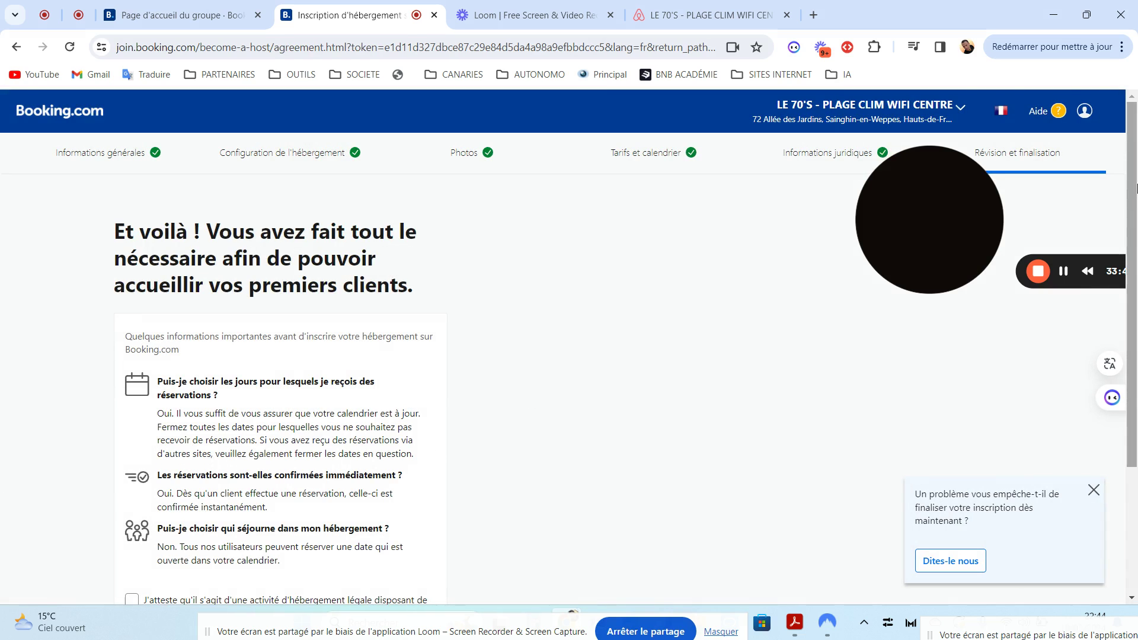
pyautogui.scroll(-3, 1133, 355)
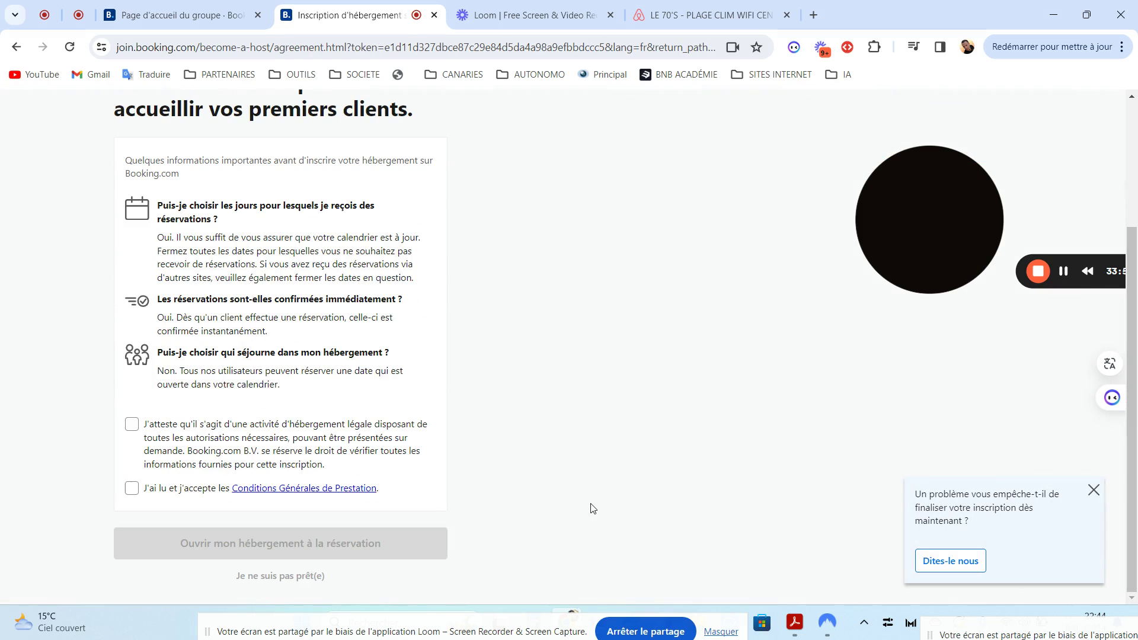